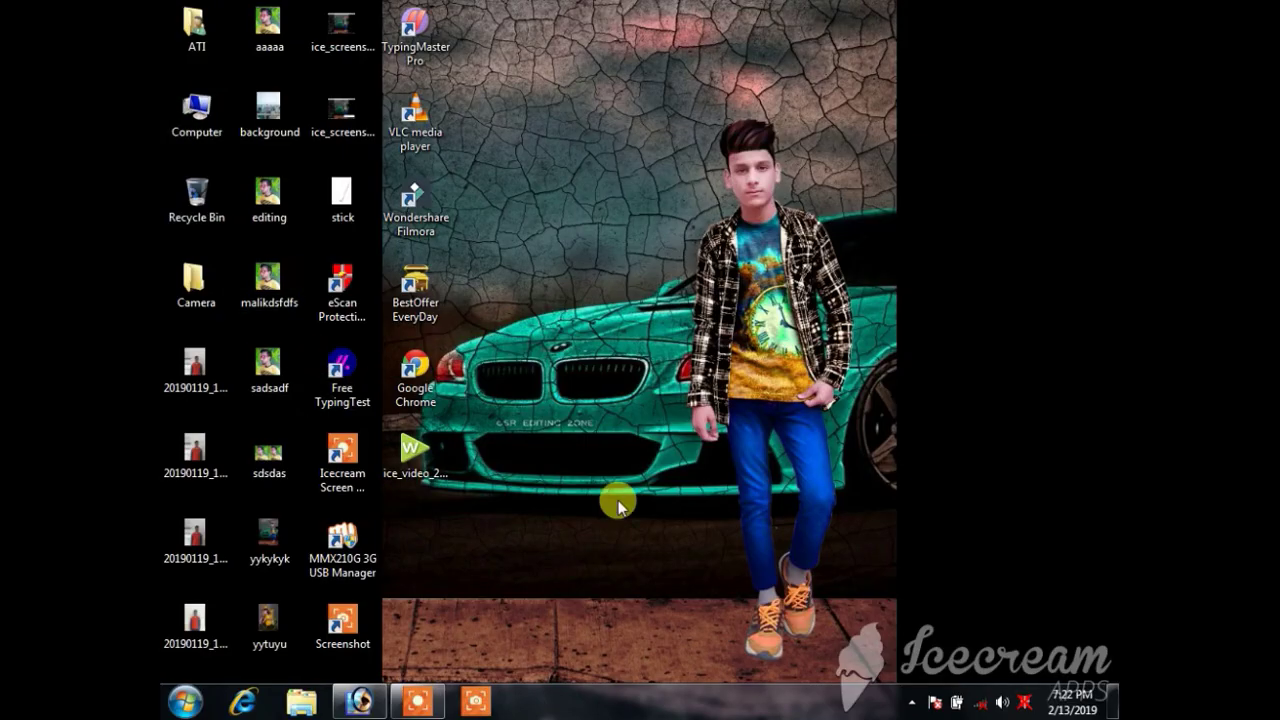
Step: Open IMG_20190212_121827 dfdf.jpg from the Camera folder in Photoshop
double_click(190, 278)
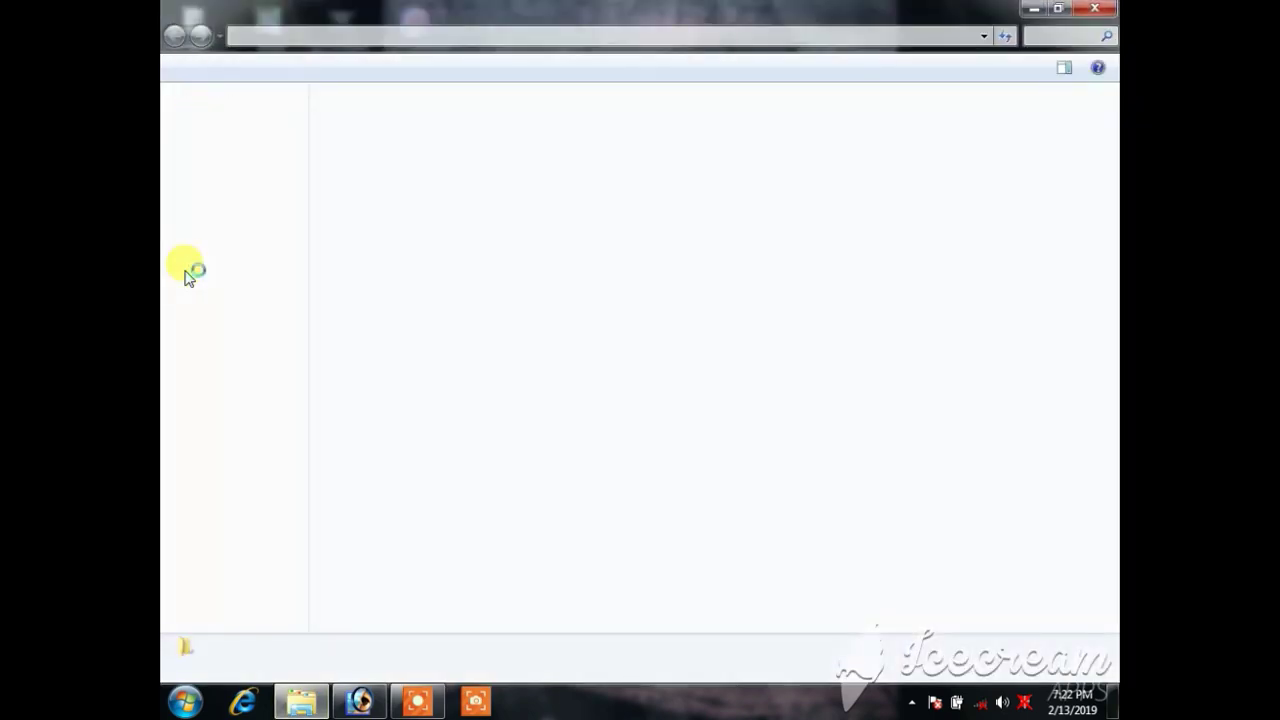
scroll(563, 363, "down", 5)
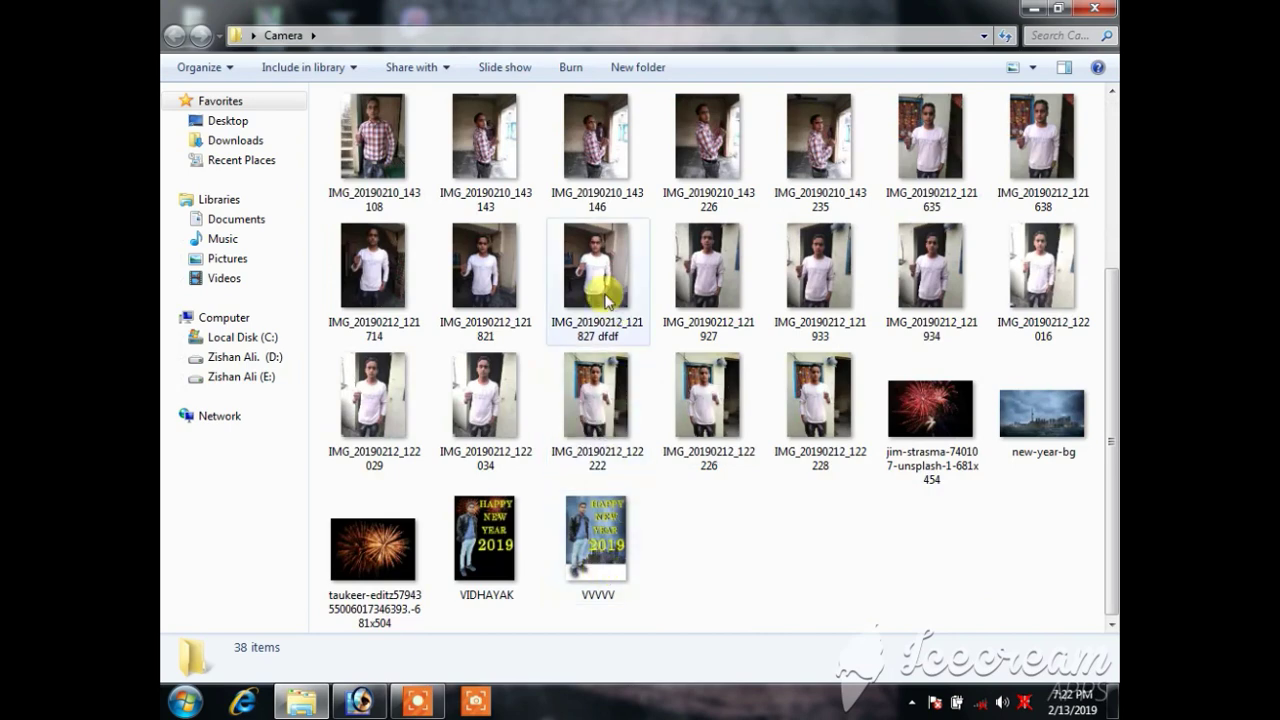
right_click(606, 300)
left_click(650, 288)
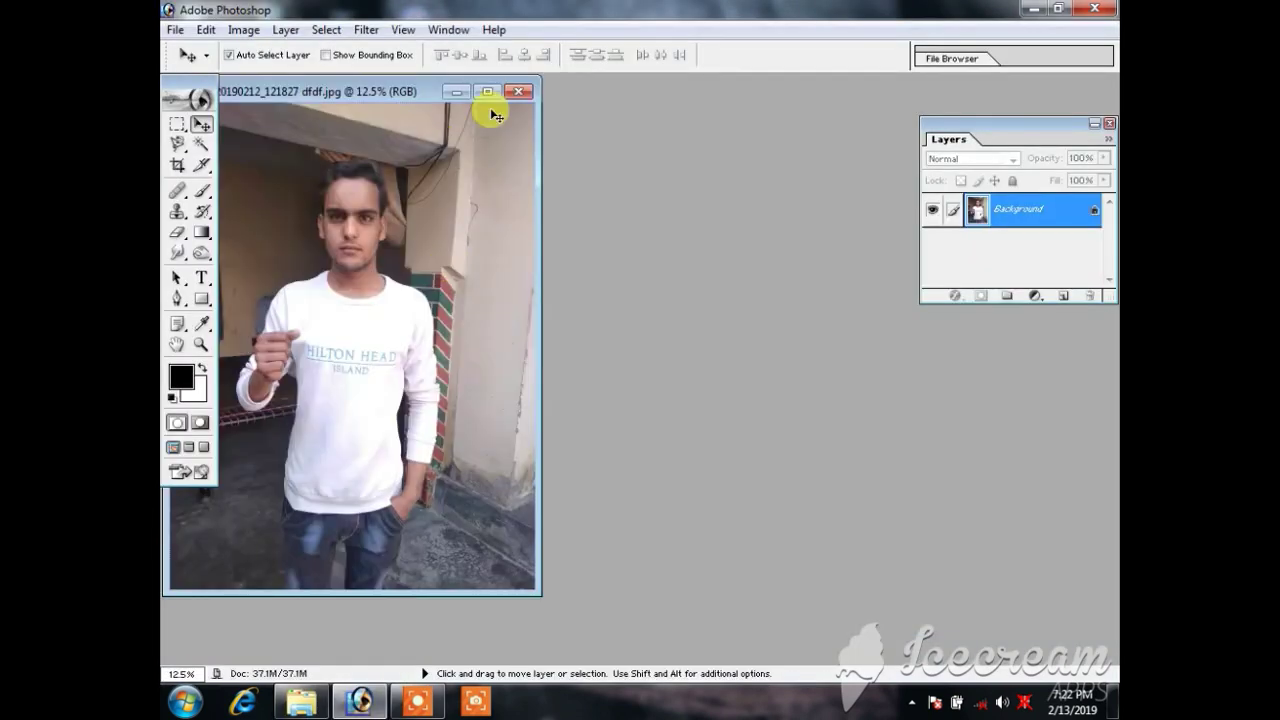
Step: Maximize the photo, zoom in to 100% on the man's face, and take the Pen tool
left_click(486, 93)
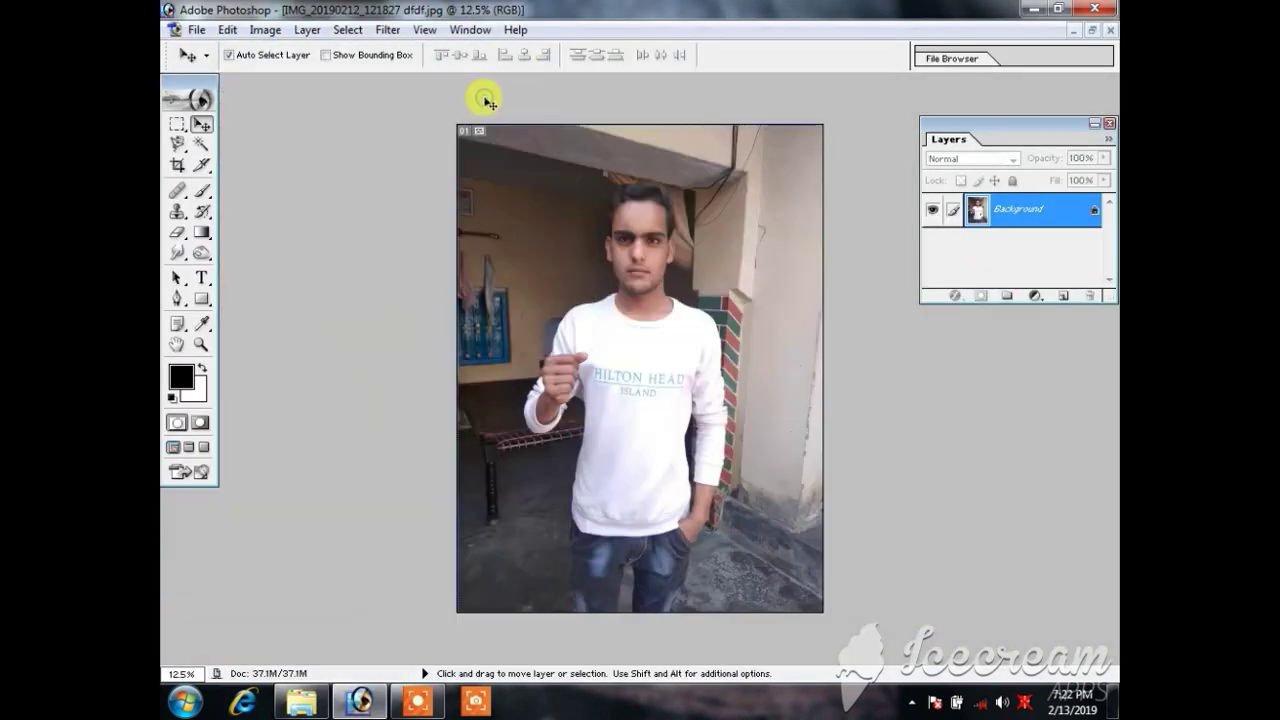
left_click(625, 205, "ctrl")
left_click(633, 241, "ctrl")
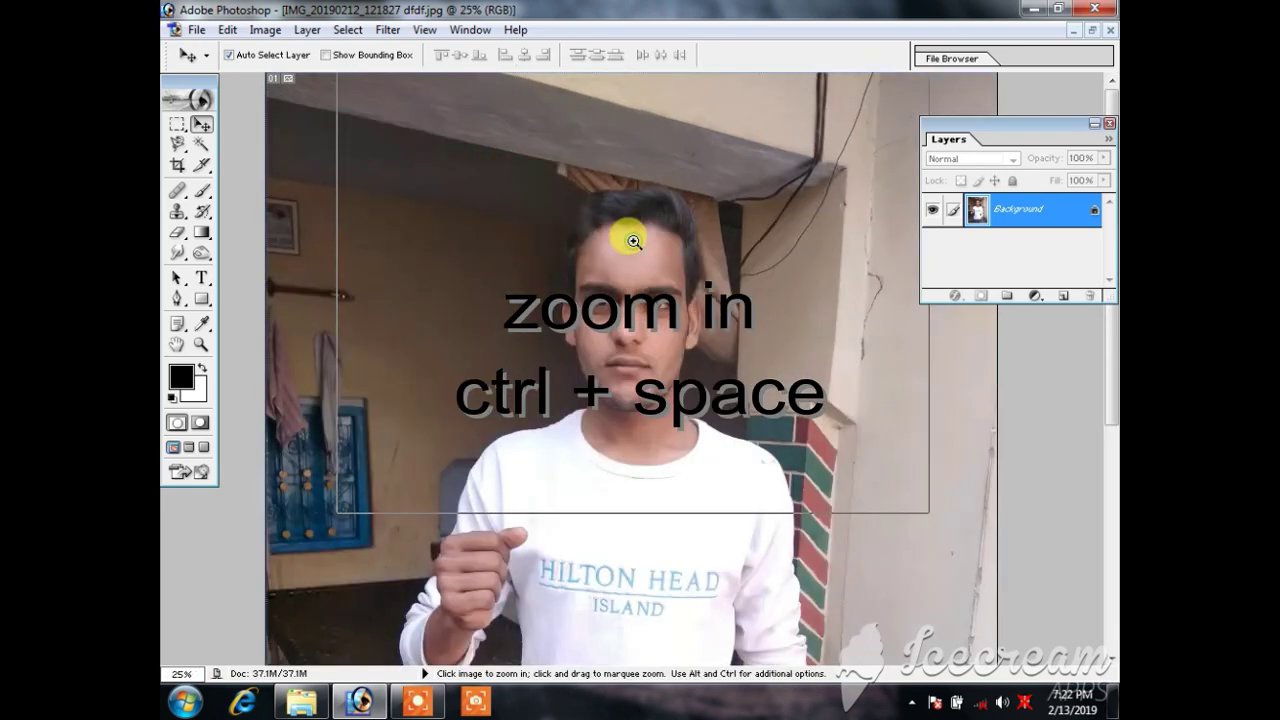
left_click(635, 350, "ctrl")
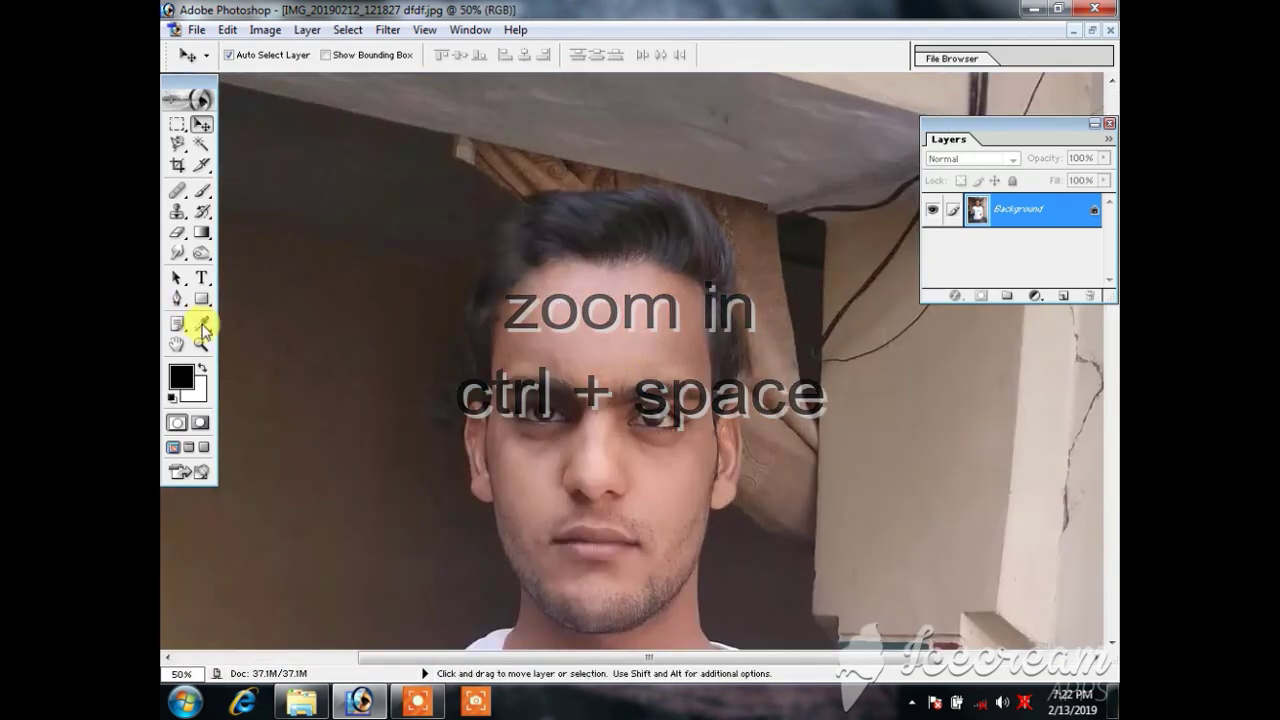
key("p")
mouse_move(530, 375)
left_mouse_down()
mouse_move(497, 265)
mouse_move(443, 223)
left_mouse_up()
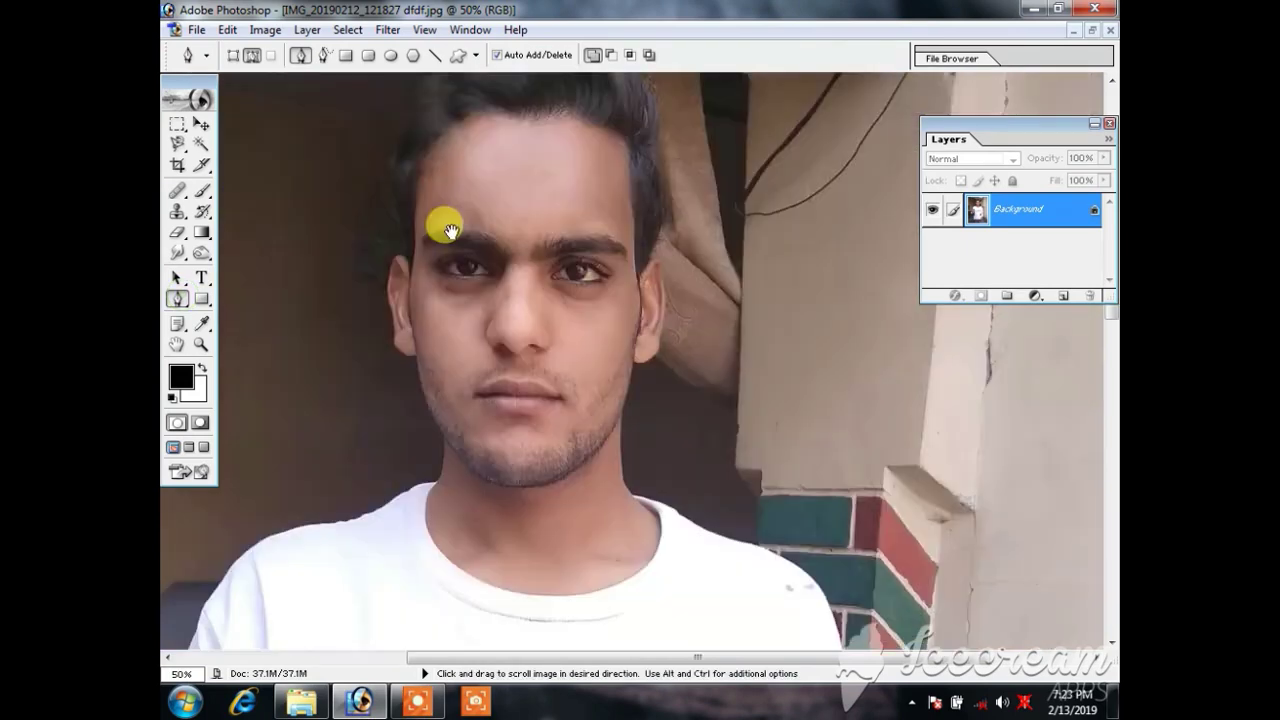
left_click(578, 382, "ctrl")
left_click(627, 372, "ctrl")
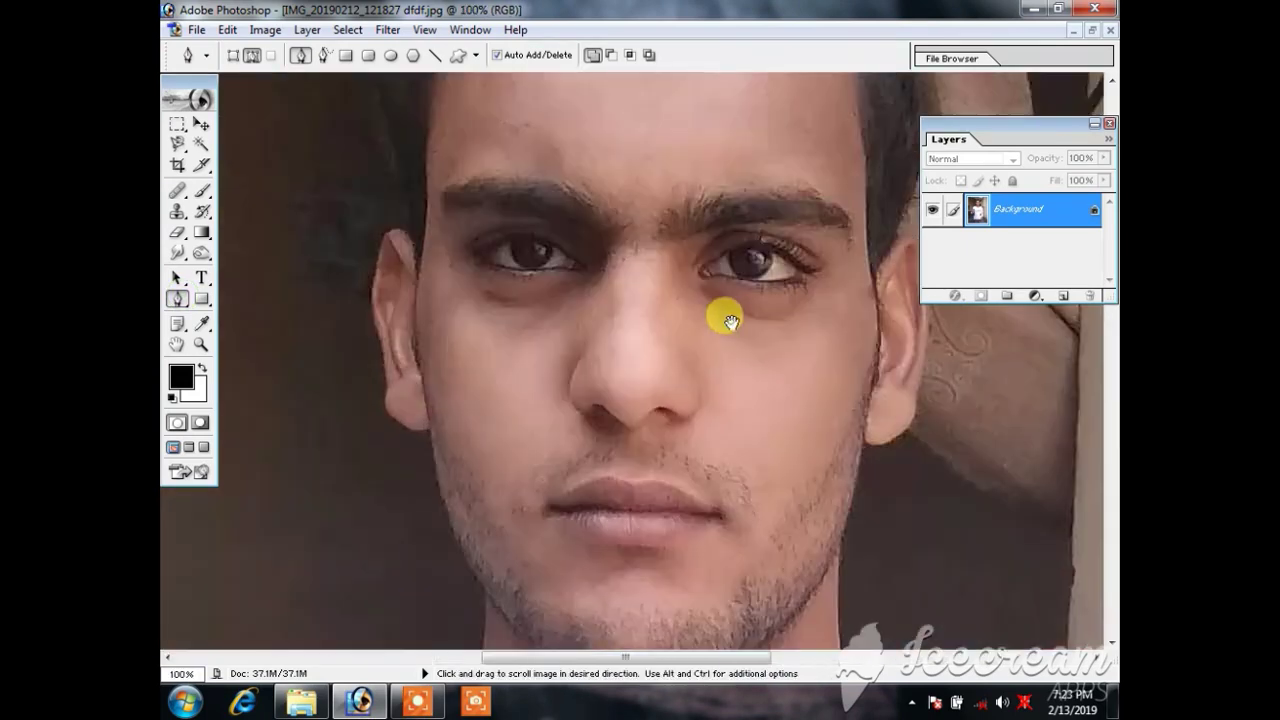
left_click_drag(723, 314, 571, 340)
Step: Trace pen points from the ear along the hairline across the head
left_click(584, 300)
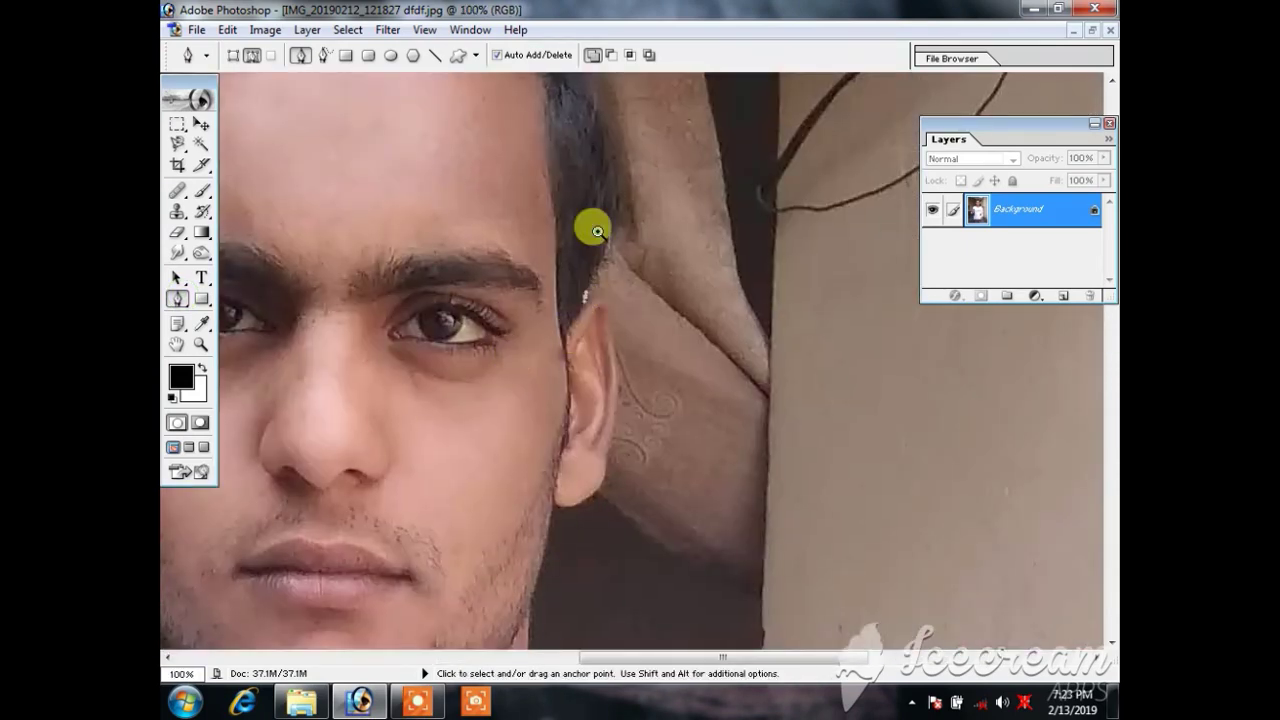
left_click(596, 232, "ctrl")
left_click_drag(658, 252, 614, 114)
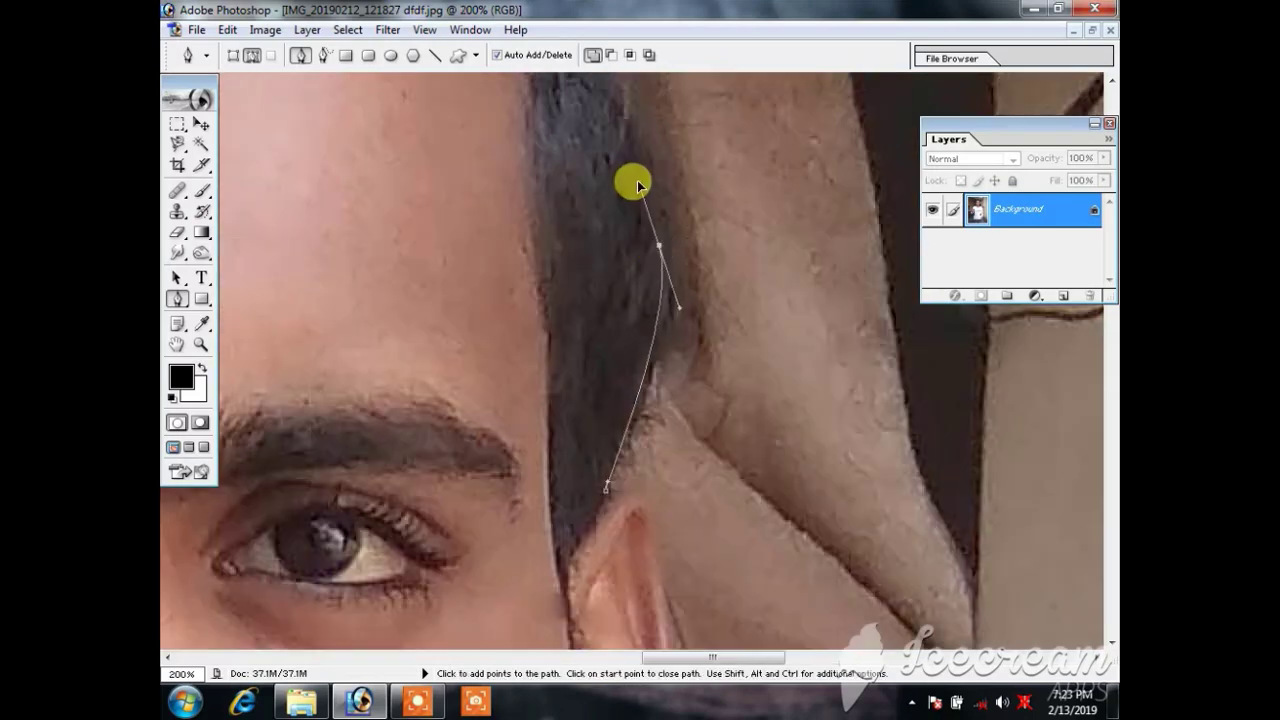
left_click(646, 152)
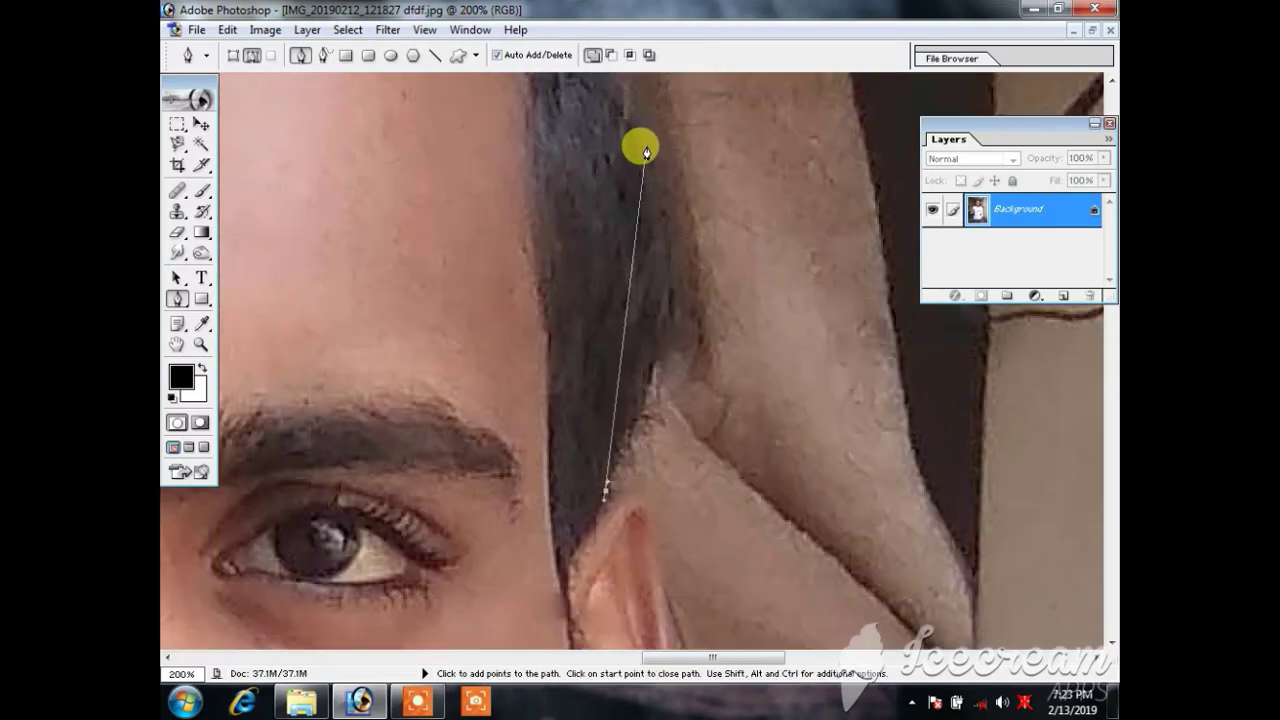
left_click_drag(600, 88, 709, 246)
left_click_drag(250, 265, 568, 297)
Step: Continue the path around the chin, shirt collar, fist and neck
mouse_move(537, 543)
left_mouse_down()
mouse_move(523, 343)
mouse_move(594, 147)
left_mouse_up()
left_click_drag(373, 260, 535, 200)
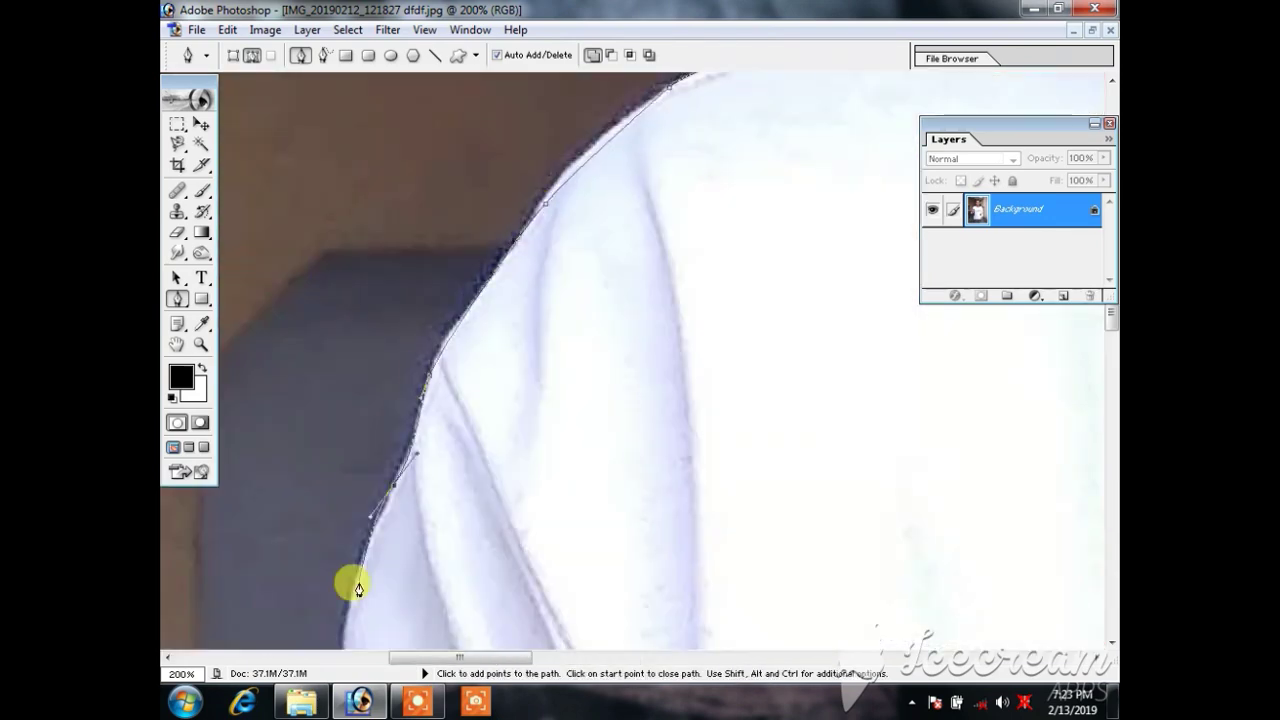
mouse_move(349, 586)
left_mouse_down()
mouse_move(446, 457)
mouse_move(474, 346)
left_mouse_up()
mouse_move(353, 570)
left_mouse_down()
mouse_move(480, 306)
mouse_move(506, 557)
left_mouse_up()
mouse_move(943, 534)
left_mouse_down()
mouse_move(466, 360)
mouse_move(609, 94)
mouse_move(700, 409)
mouse_move(657, 431)
mouse_move(663, 175)
mouse_move(586, 449)
mouse_move(531, 386)
mouse_move(643, 651)
mouse_move(773, 250)
mouse_move(643, 630)
mouse_move(586, 414)
mouse_move(691, 329)
mouse_move(634, 370)
mouse_move(674, 166)
mouse_move(523, 354)
mouse_move(537, 351)
mouse_move(500, 441)
mouse_move(457, 309)
mouse_move(509, 131)
mouse_move(314, 149)
mouse_move(437, 206)
mouse_move(606, 217)
mouse_move(680, 354)
mouse_move(772, 383)
left_mouse_up()
Step: Close the outline back at the ear and zoom out to the whole photo
left_click(772, 383)
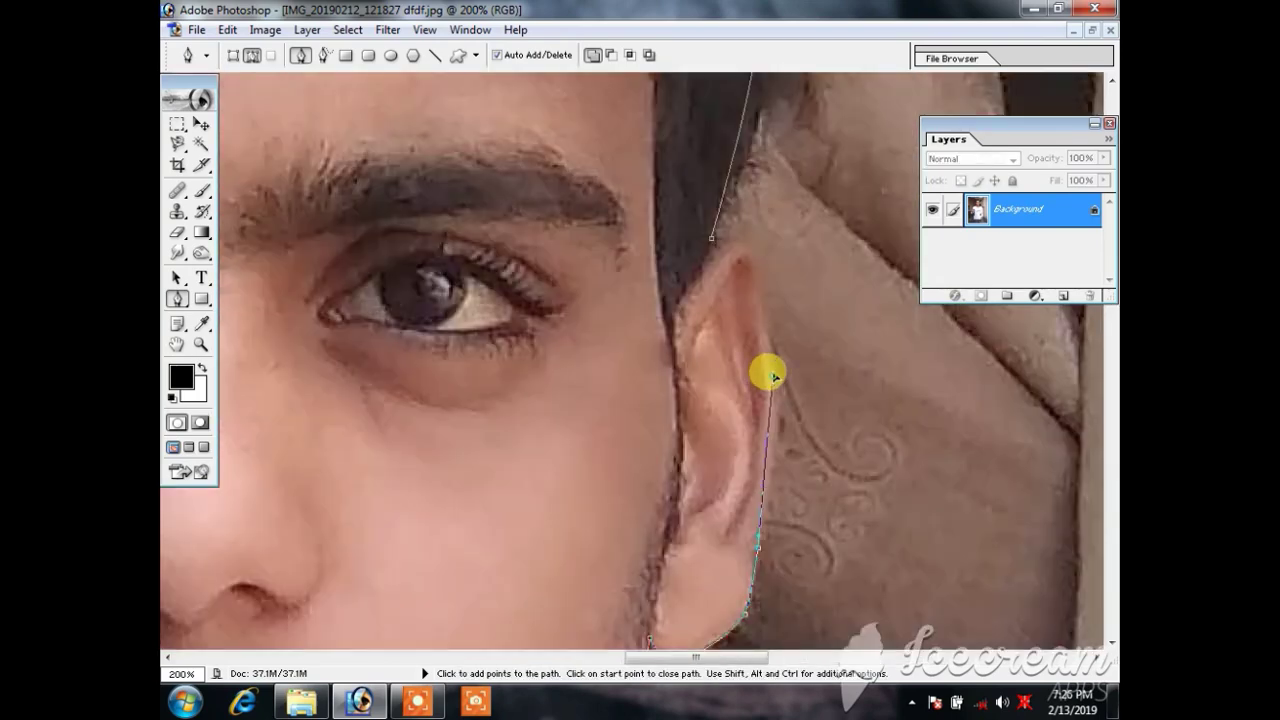
left_click(720, 251, "alt")
left_click(709, 286, "alt")
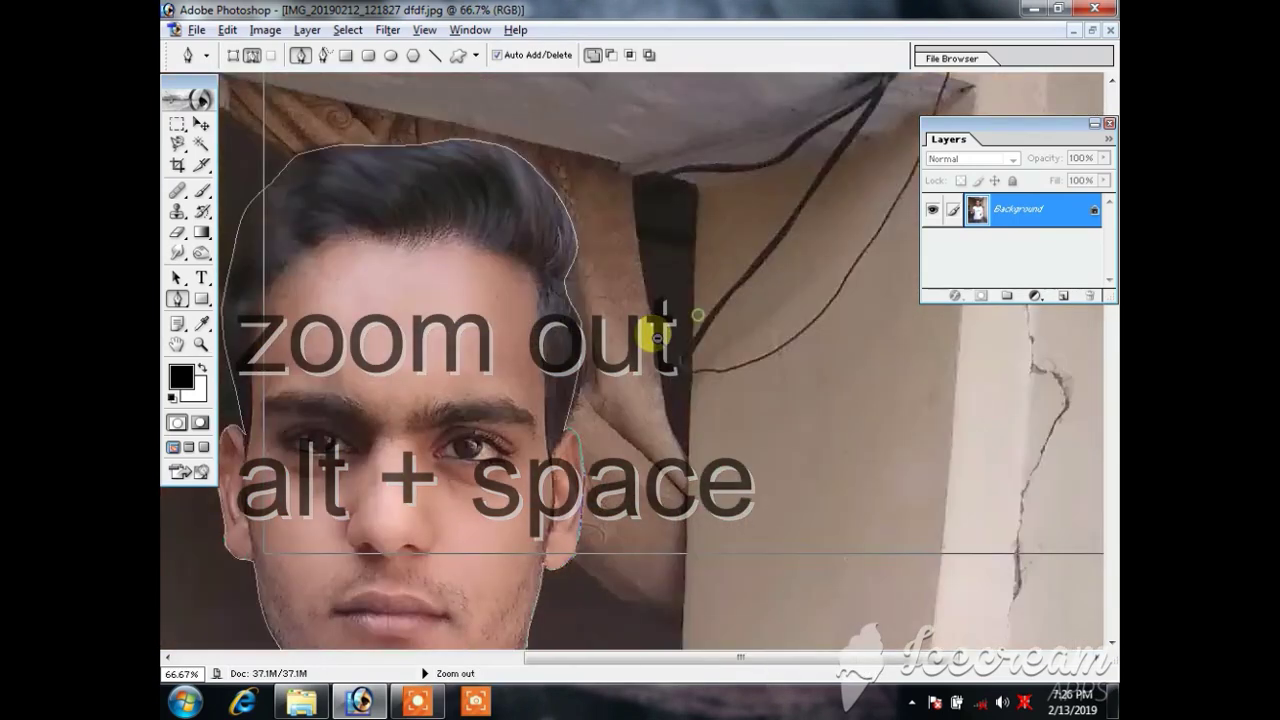
left_click(653, 337, "alt")
left_click(651, 337, "alt")
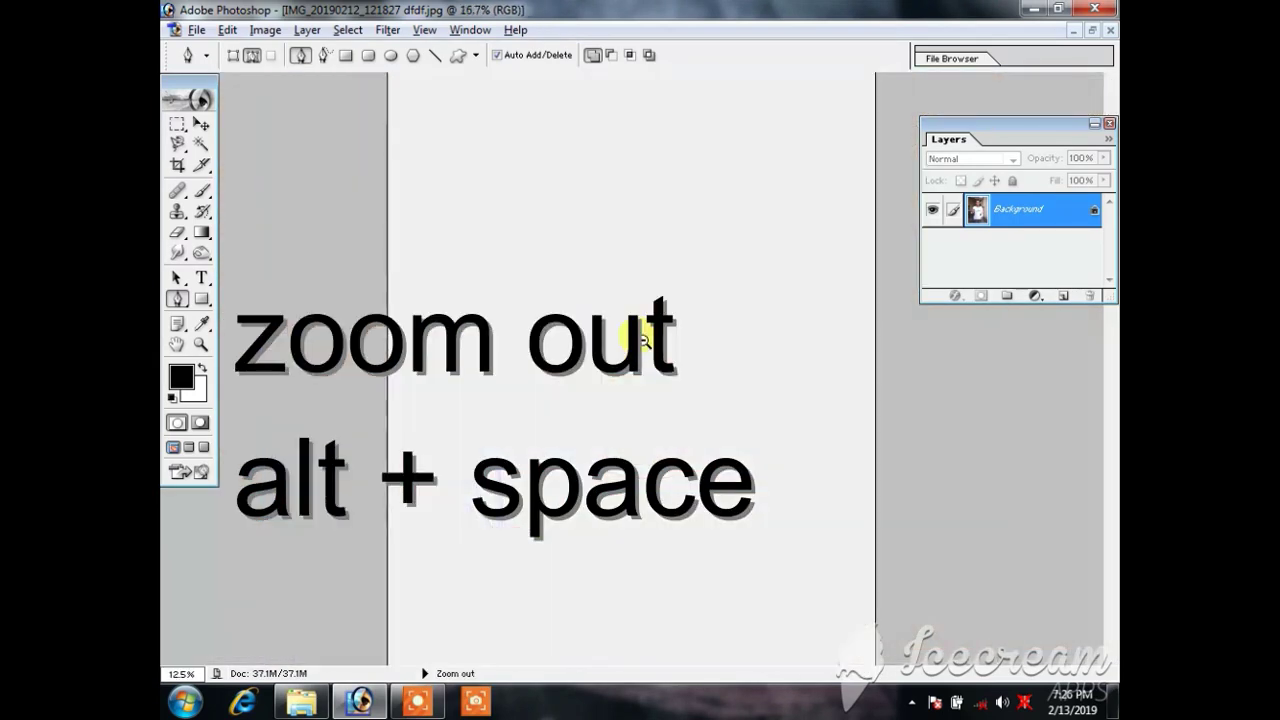
left_click(643, 340, "alt")
Step: Turn the man's outline path into a selection with a 2-pixel feather
right_click(660, 310)
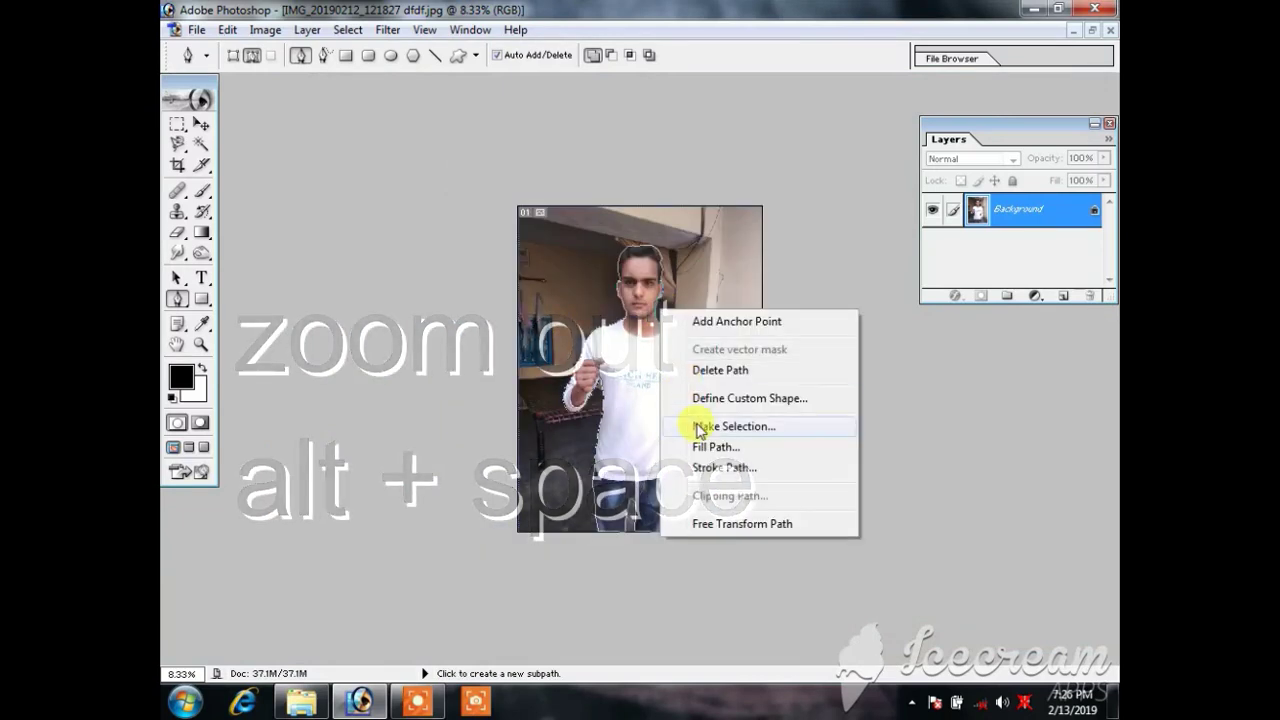
left_click(700, 428)
type("2")
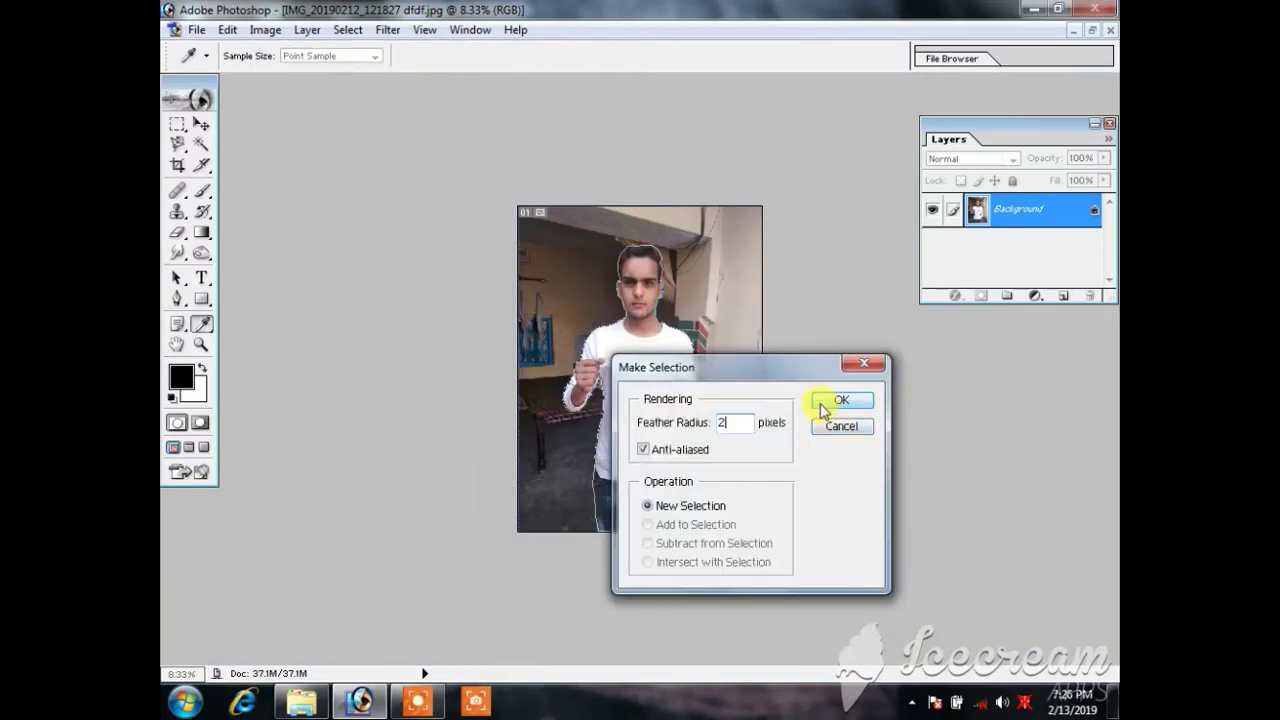
left_click(821, 405)
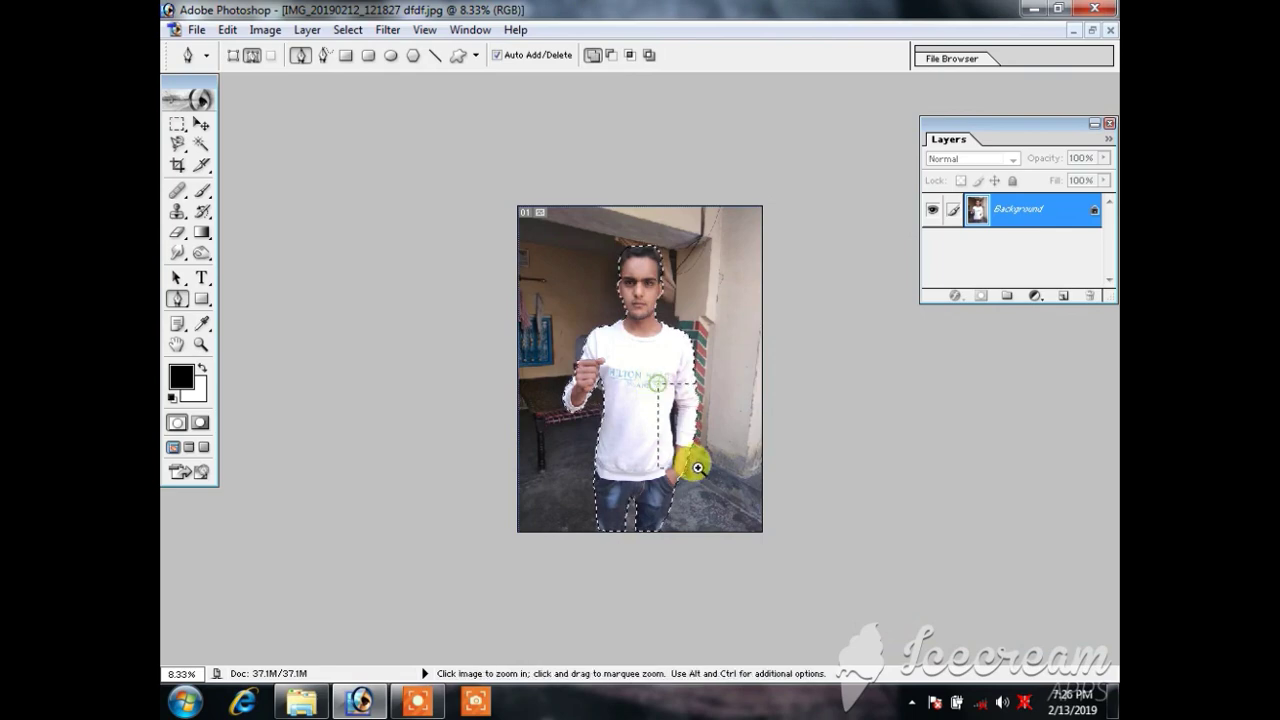
Step: At 300% zoom, trace a closed path around the gap between arm and body
left_click_drag(657, 383, 697, 468)
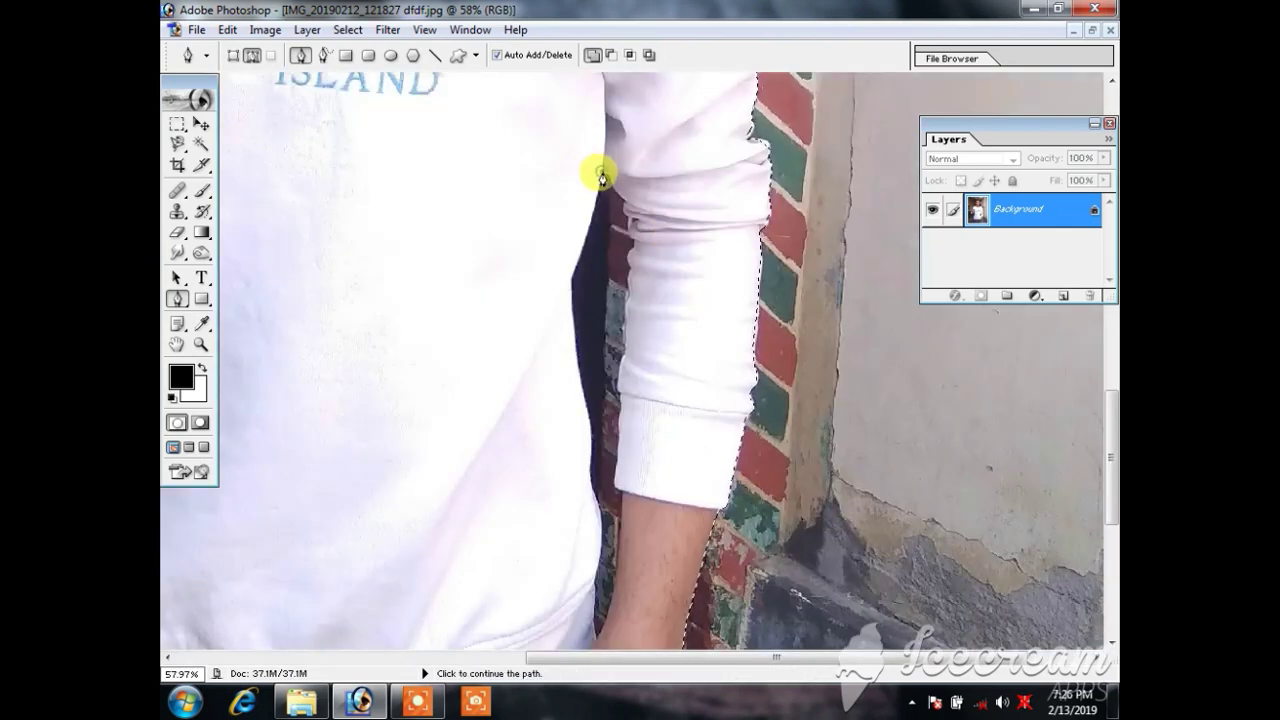
key("ctrl+plus")
key("ctrl+plus")
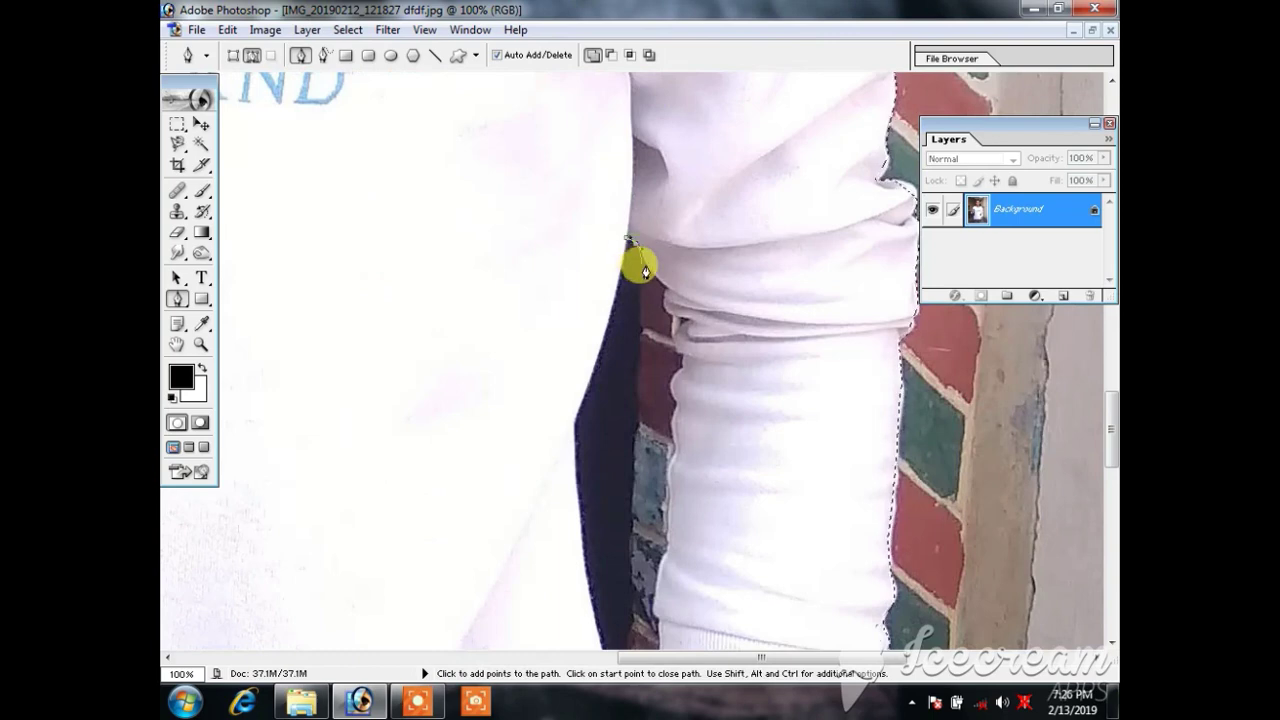
key("ctrl+plus")
key("ctrl+plus")
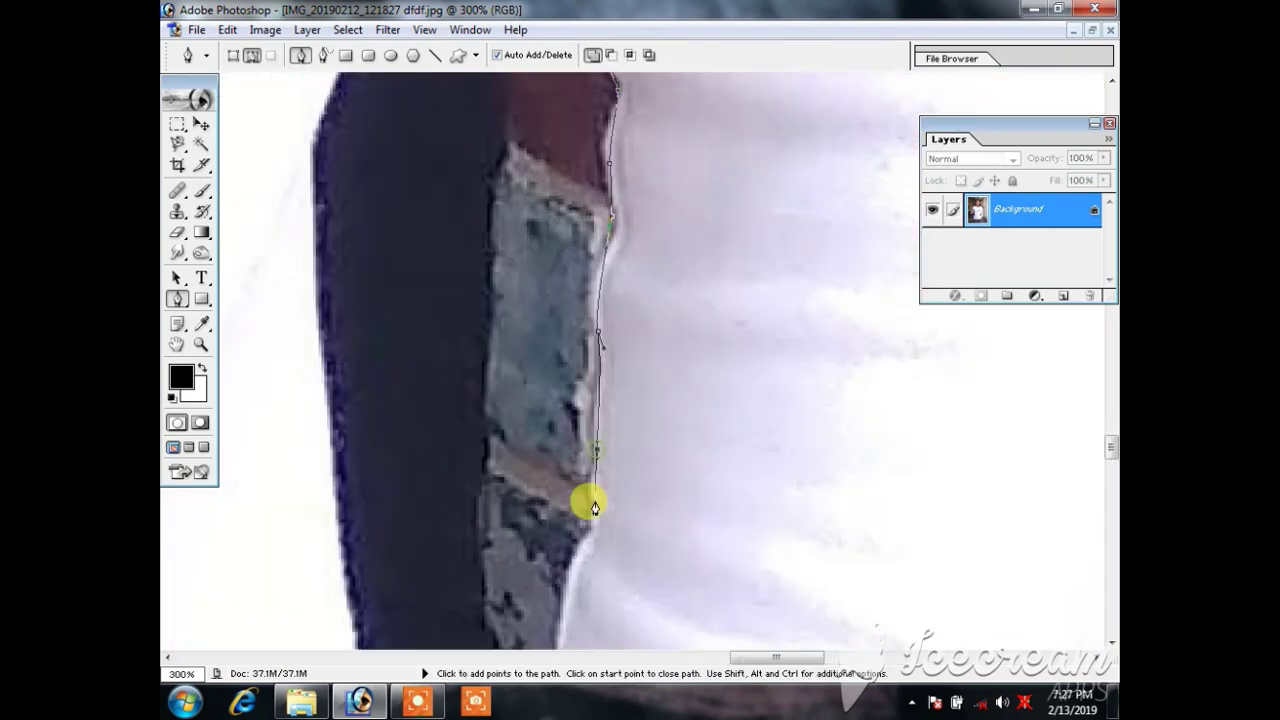
left_click_drag(586, 506, 660, 200)
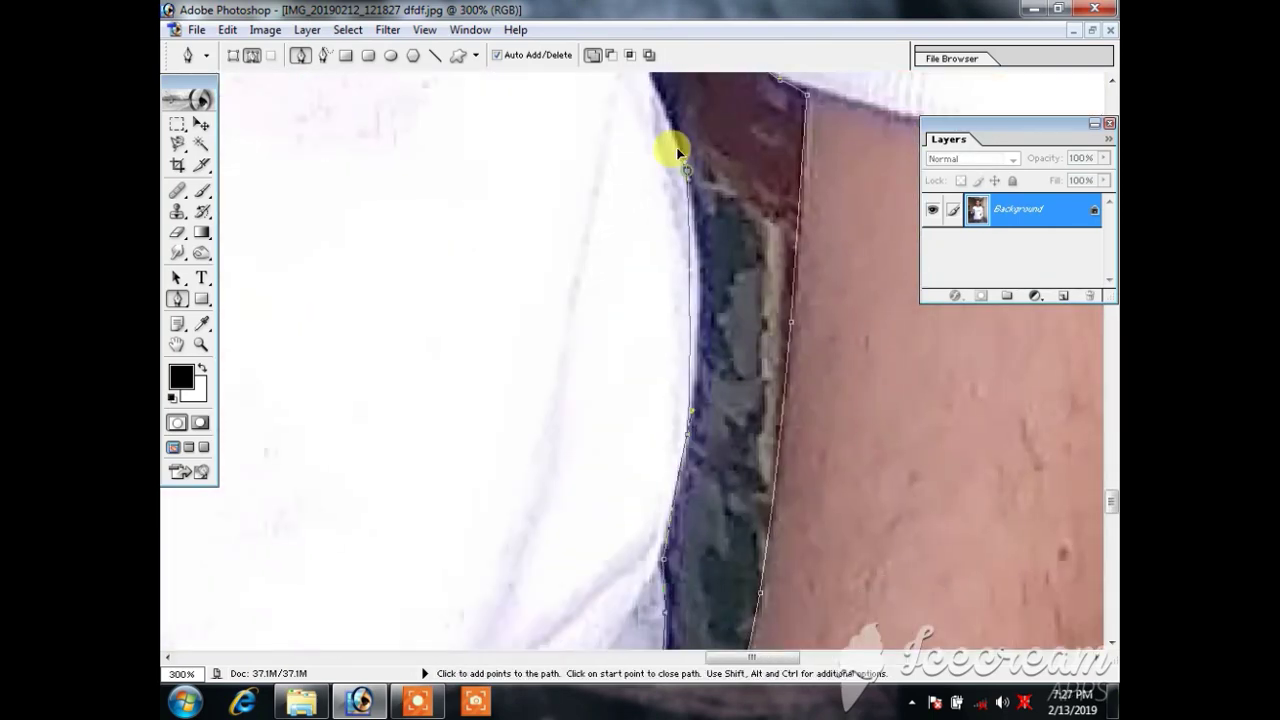
left_click(710, 455)
left_click(664, 271)
left_click_drag(580, 270, 696, 330)
left_click(696, 330)
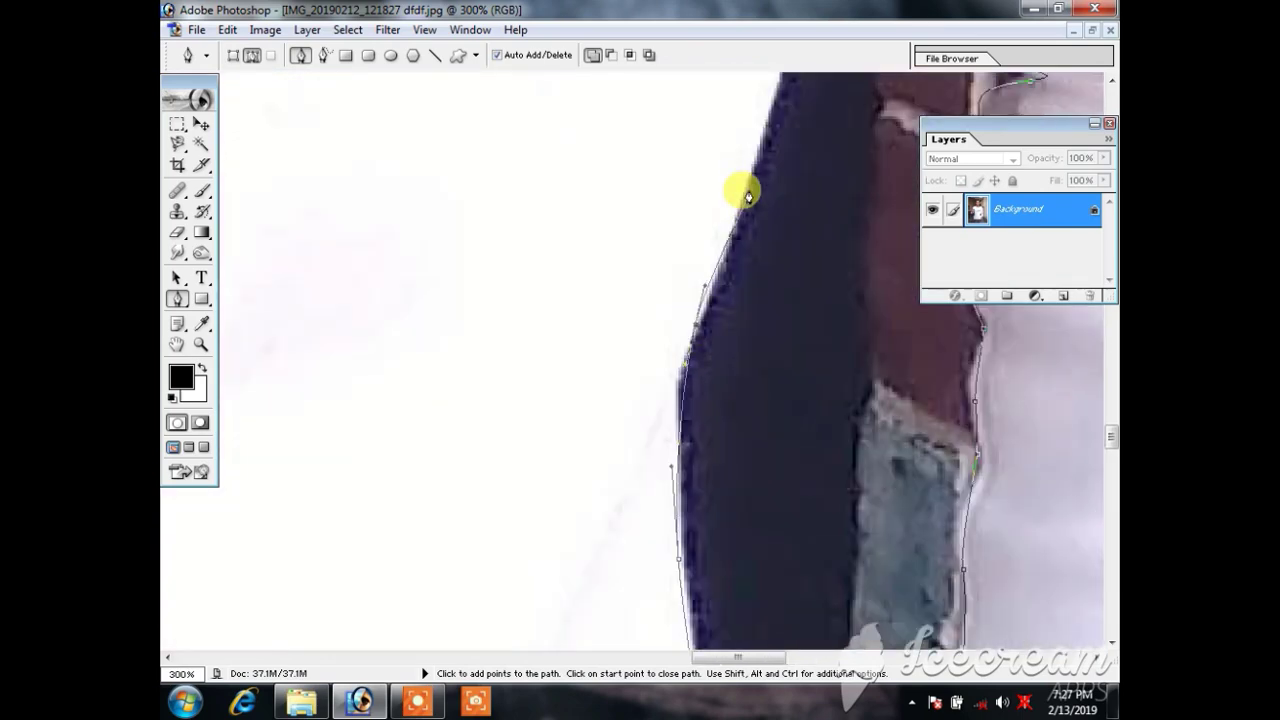
left_click_drag(752, 172, 709, 337)
left_click(749, 231)
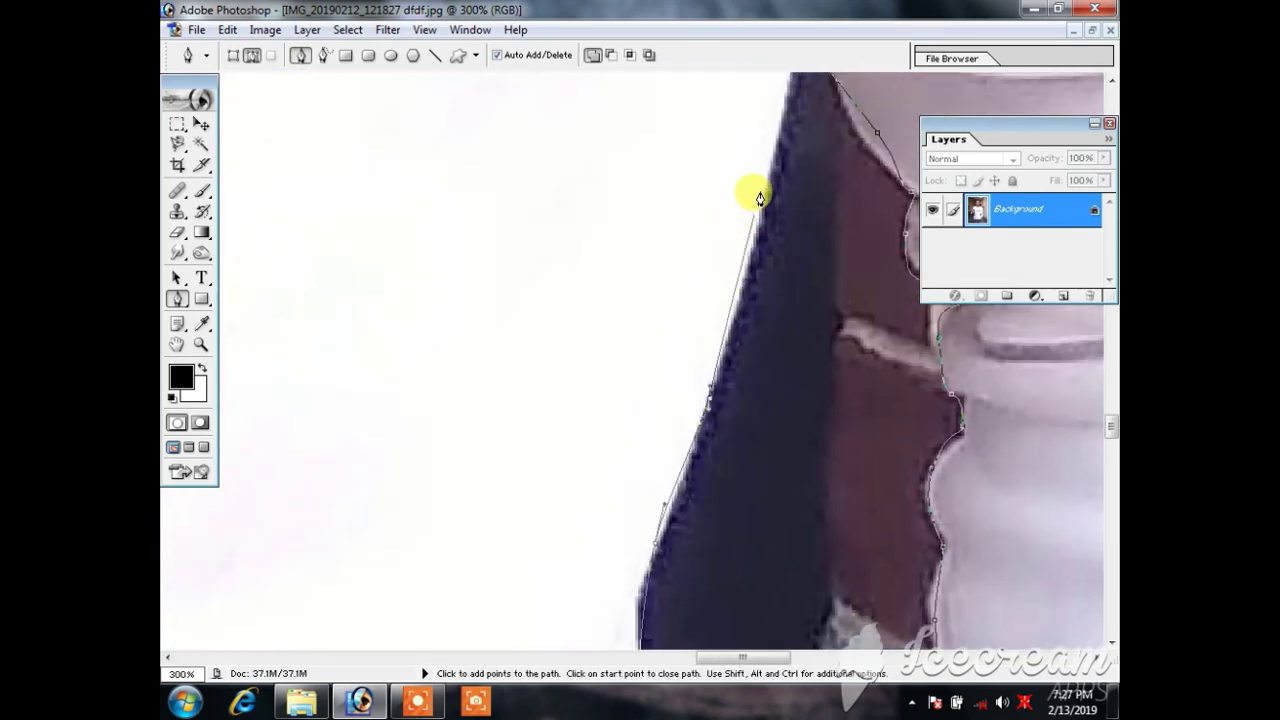
left_click_drag(771, 120, 751, 229)
left_click(747, 248)
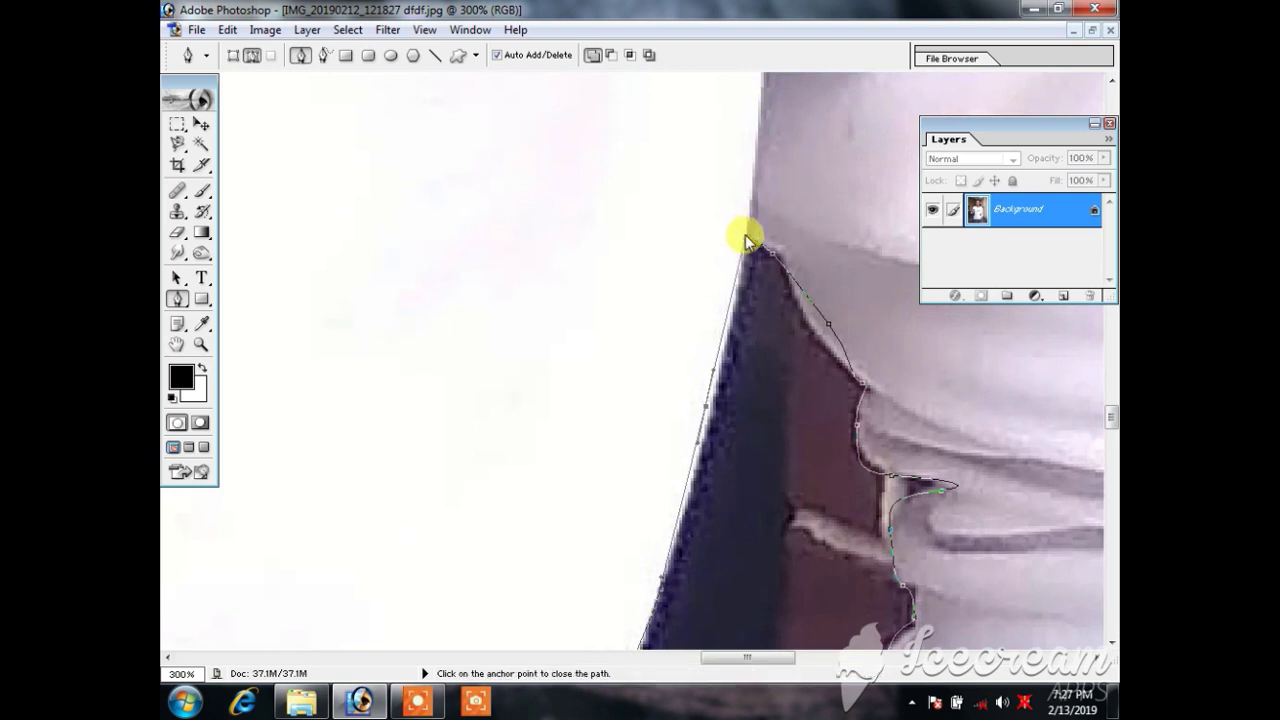
Step: Subtract the arm gap path from the selection and zoom out to the whole photo
key("space")
right_click(711, 265)
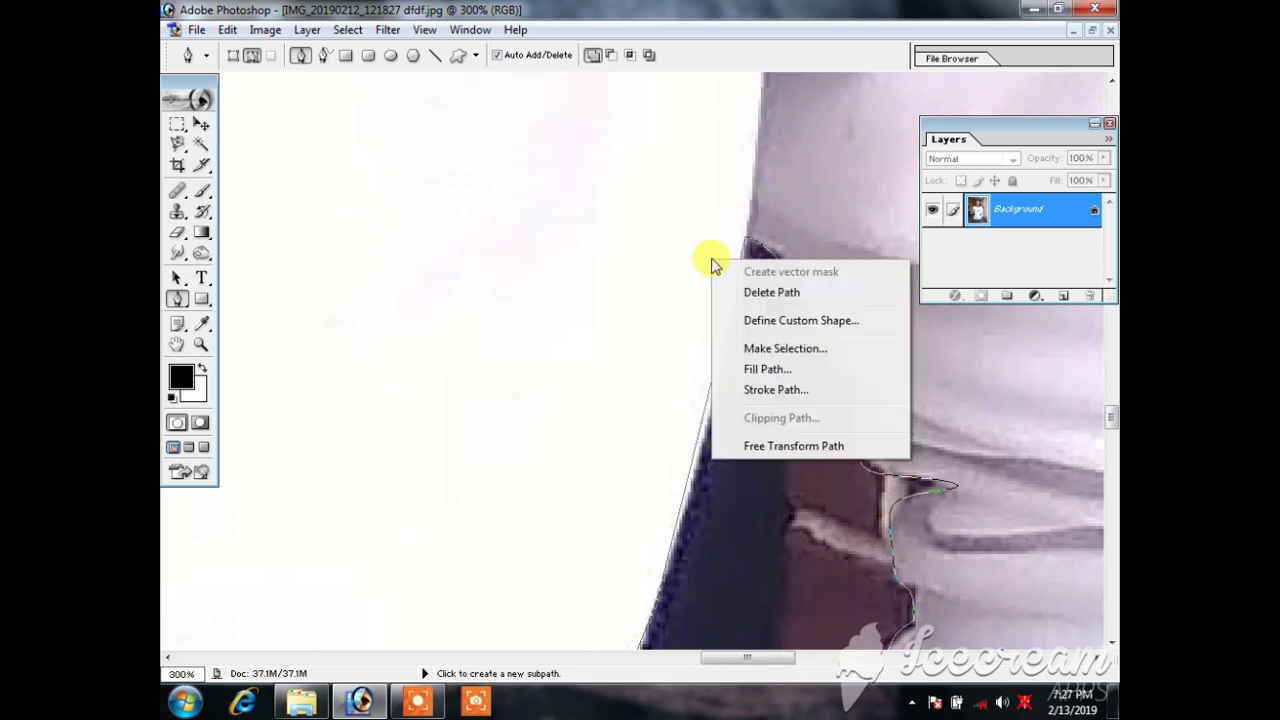
left_click(752, 350)
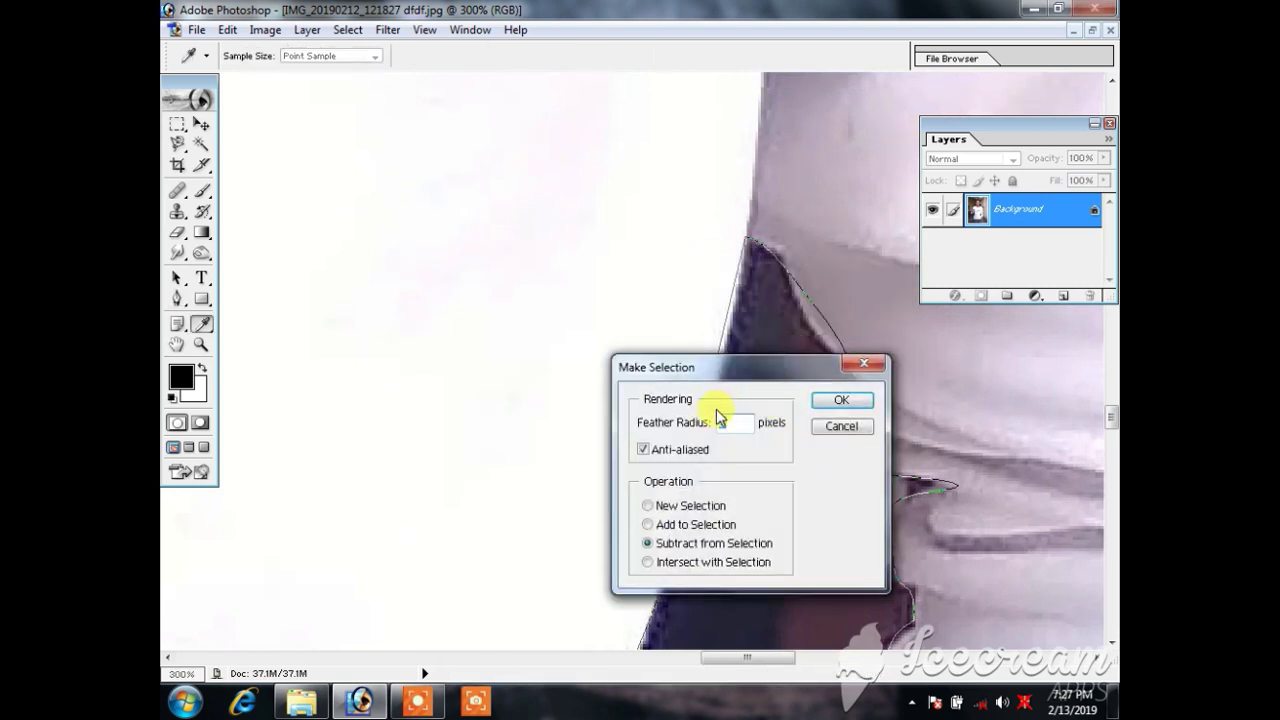
type("1")
key("Return")
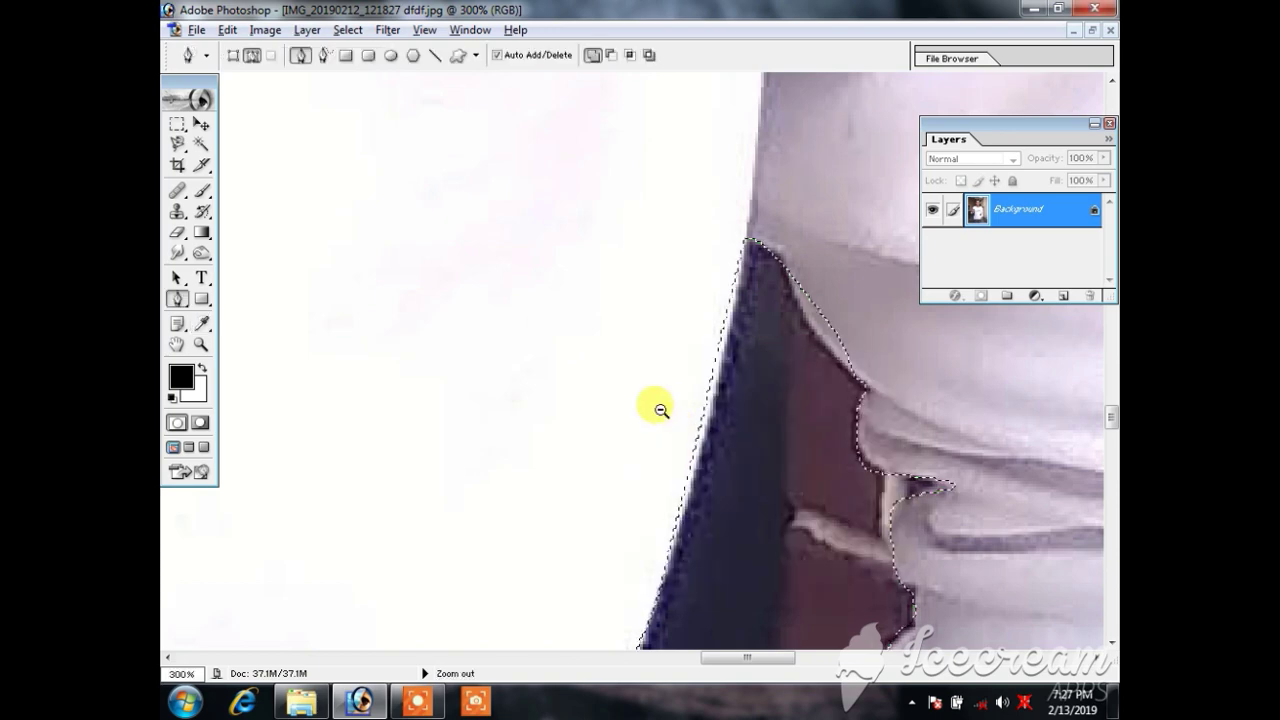
left_click(657, 409, "ctrl+alt")
left_click(660, 409, "ctrl+alt")
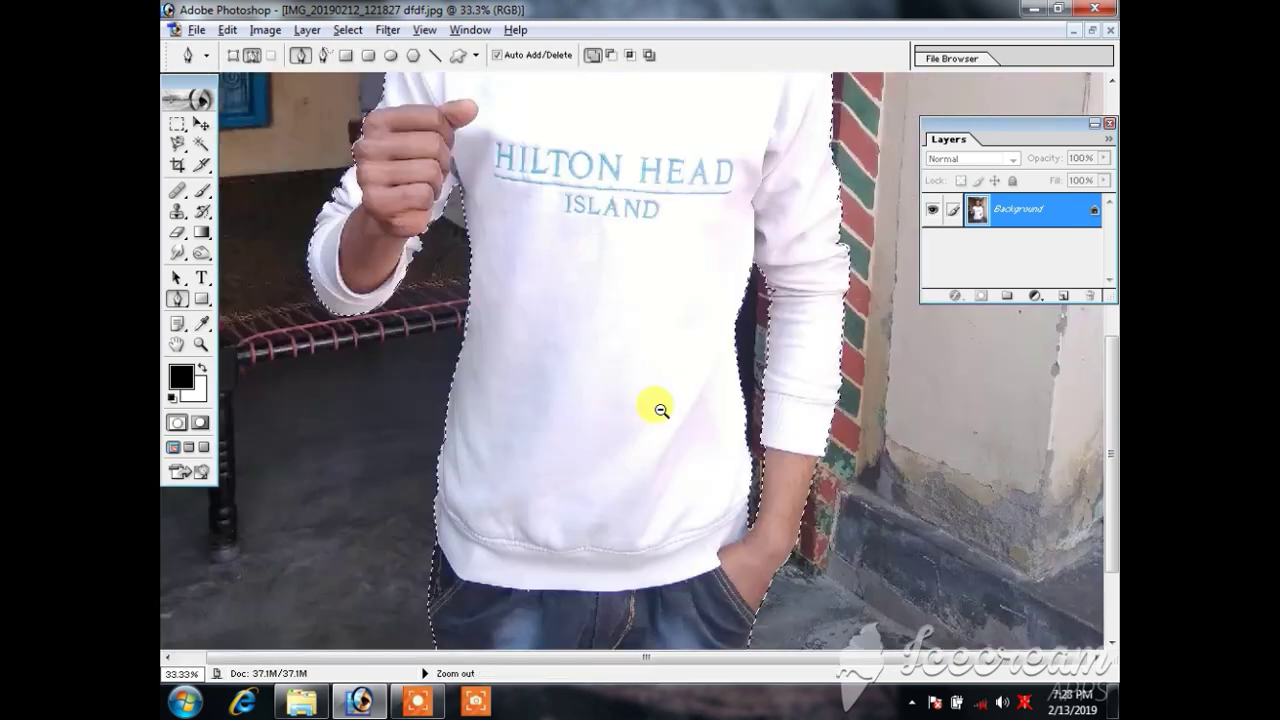
left_click(680, 400, "ctrl+alt")
left_click(686, 394, "ctrl+alt")
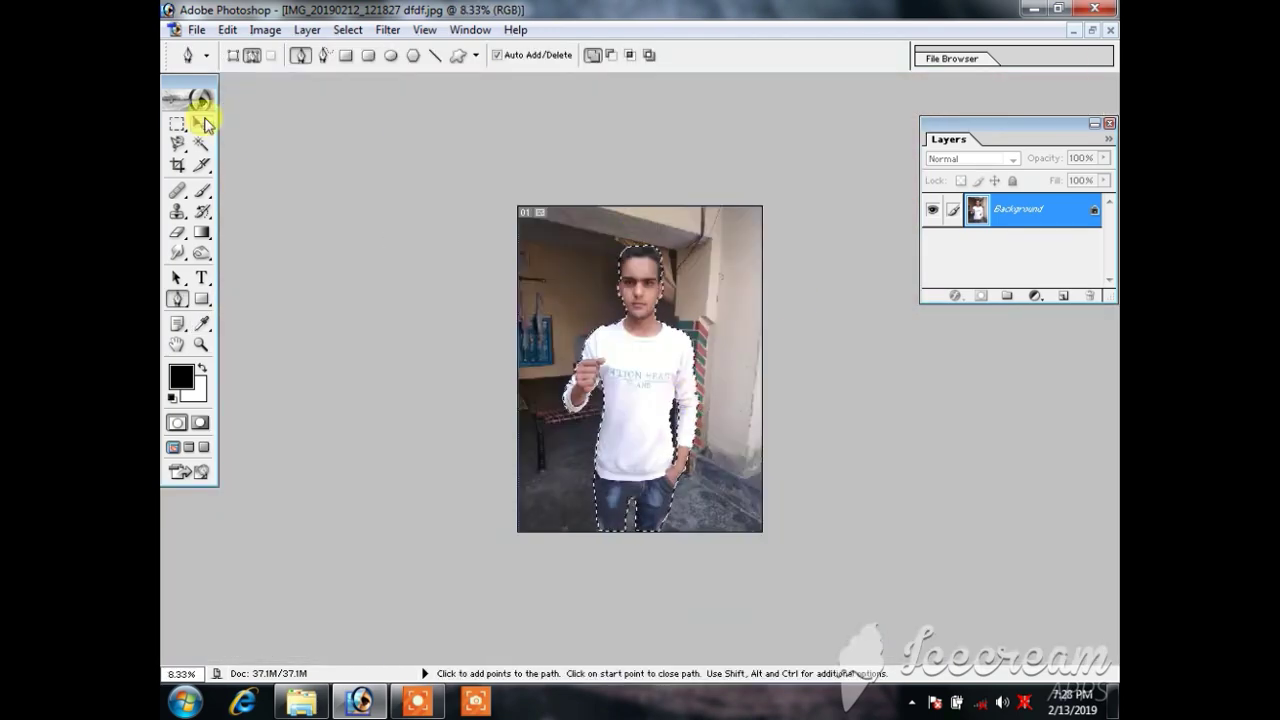
left_click(201, 123)
Step: Minimize Photoshop, browse to E: > malik > s.malik, and drag embrella onto Photoshop
left_click(1033, 9)
double_click(196, 110)
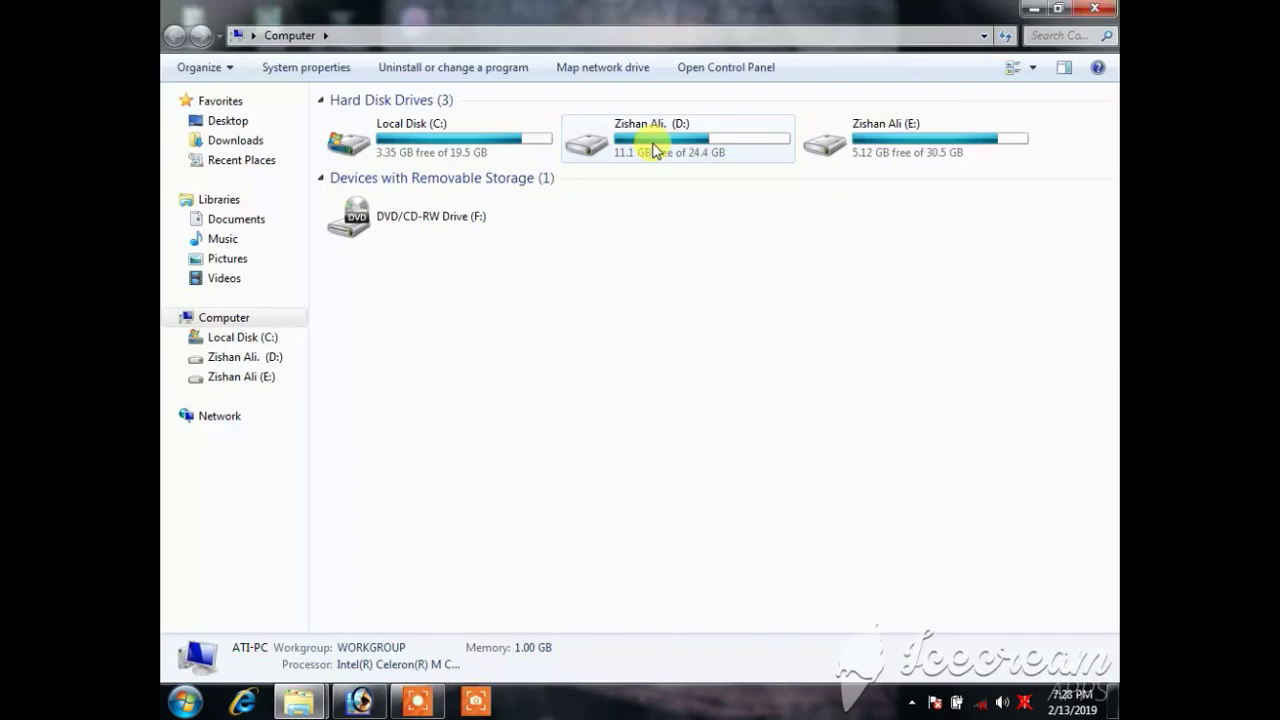
double_click(850, 140)
double_click(569, 140)
double_click(766, 140)
scroll(590, 300, "down", 10)
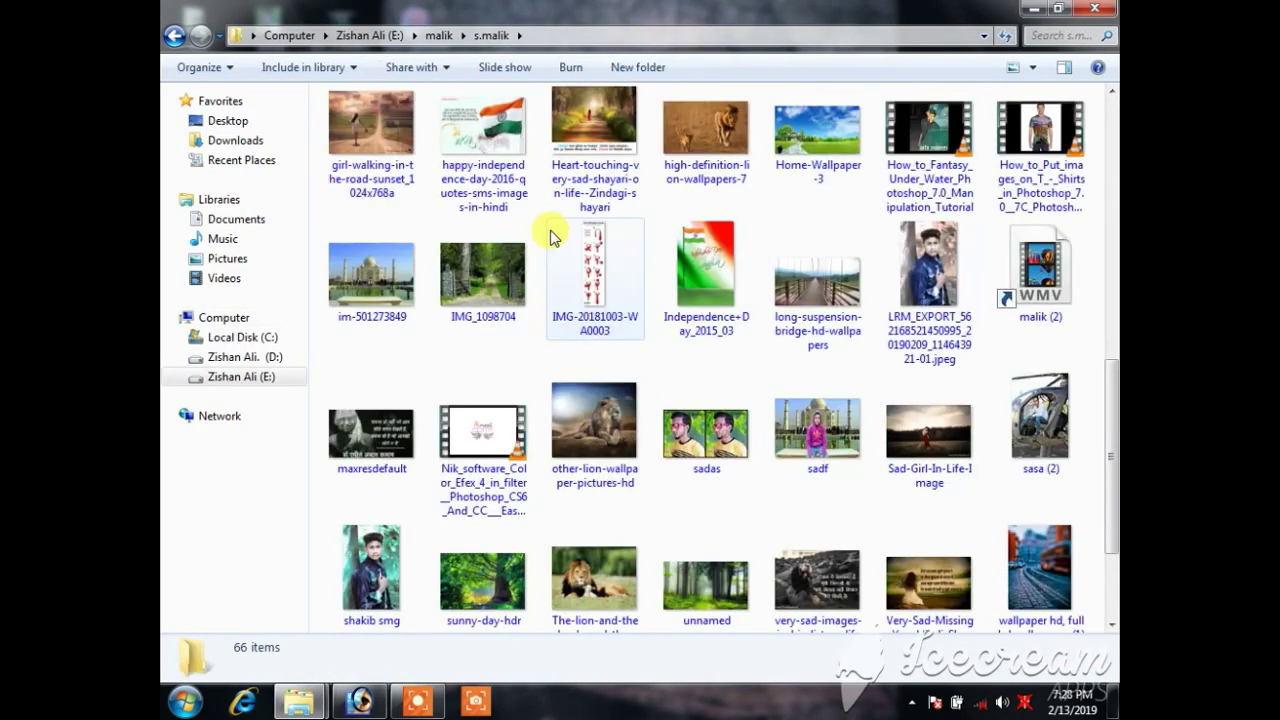
scroll(575, 260, "down", 3)
scroll(585, 290, "up", 3)
scroll(588, 305, "up", 5)
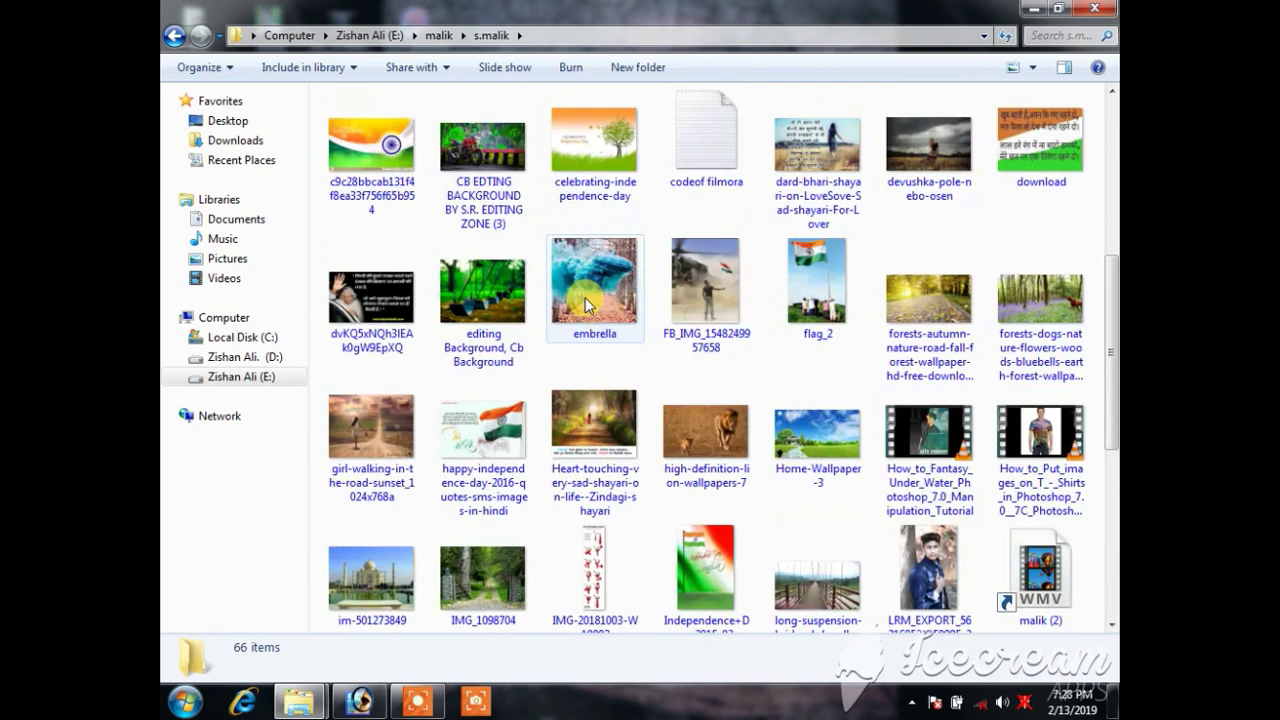
left_click_drag(586, 305, 370, 710)
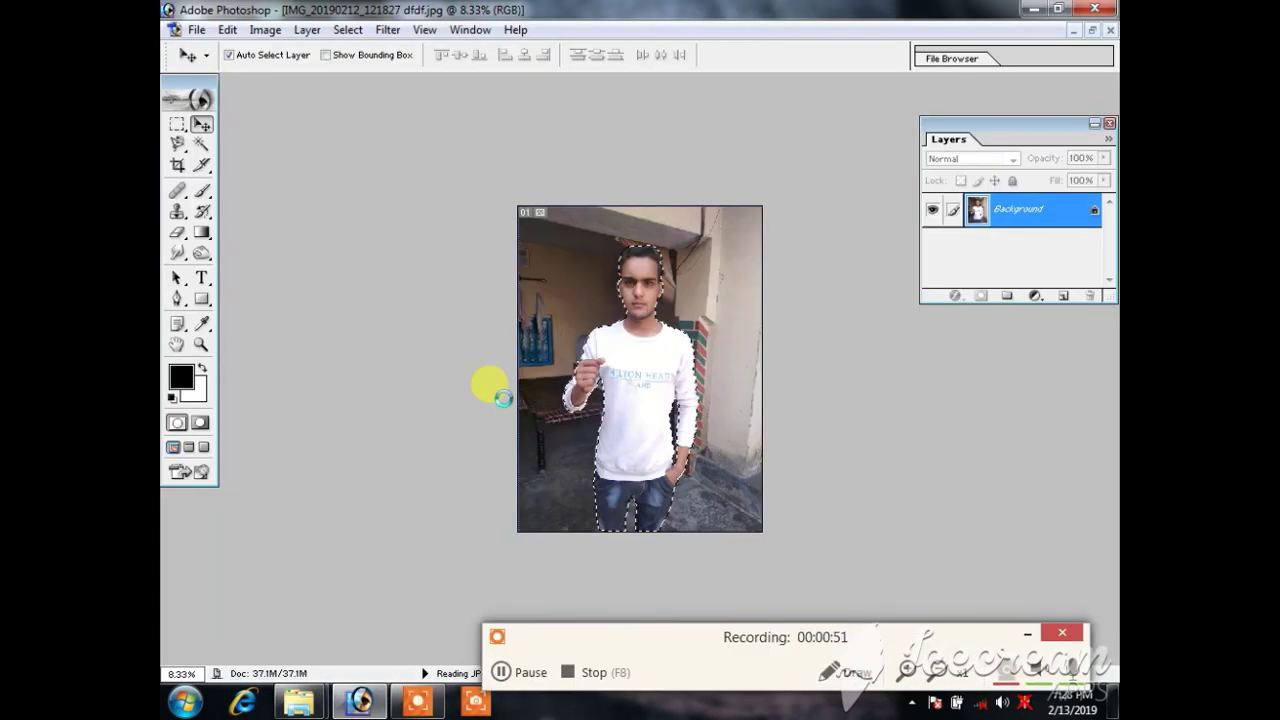
Step: Open embrella.jpg and drag the selected man into it
left_click_drag(370, 710, 485, 383)
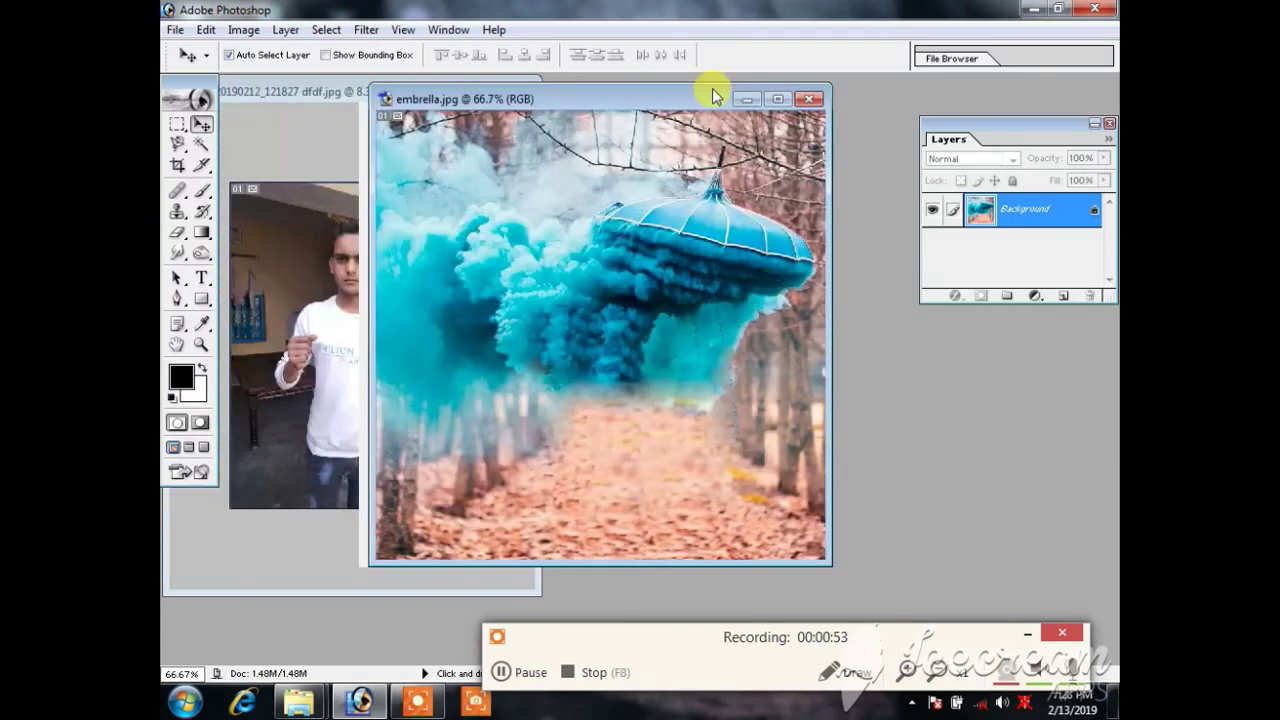
left_click_drag(450, 103, 785, 78)
mouse_move(363, 250)
left_mouse_down()
mouse_move(585, 250)
mouse_move(691, 314)
left_mouse_up()
left_click(914, 80)
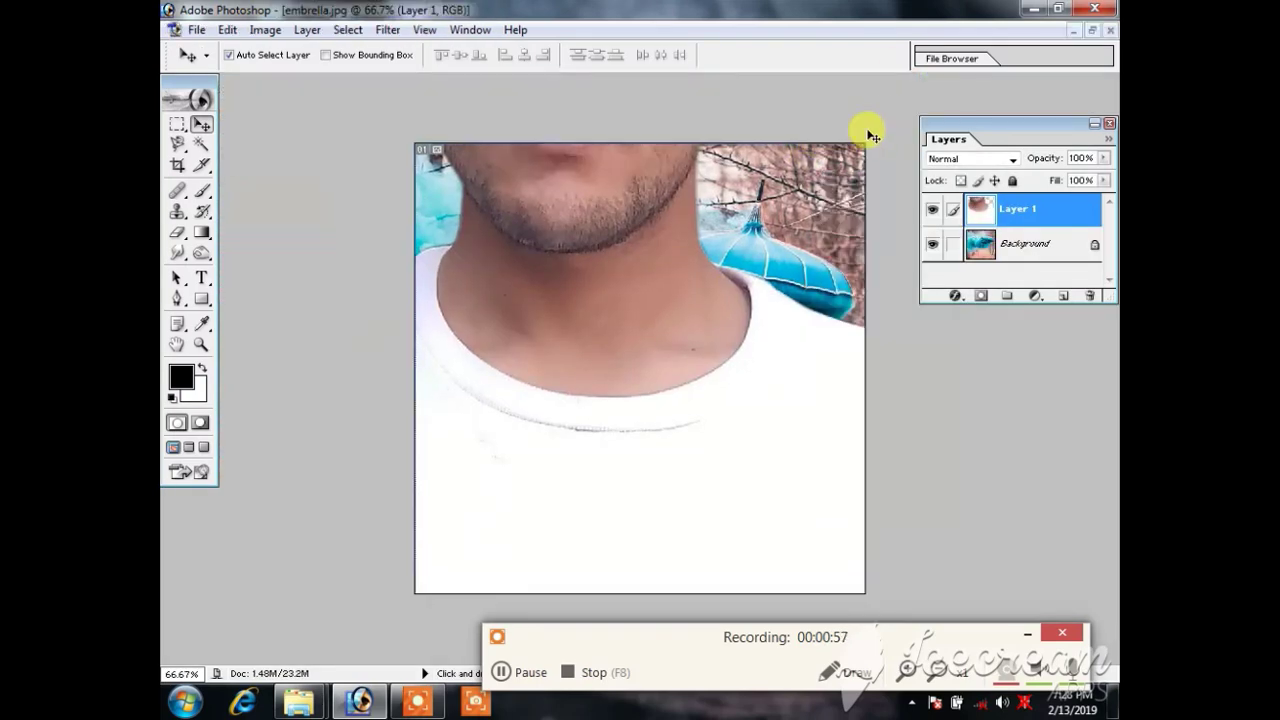
Step: Free-transform the man layer, shrinking and positioning him under the umbrella
key("ctrl+t")
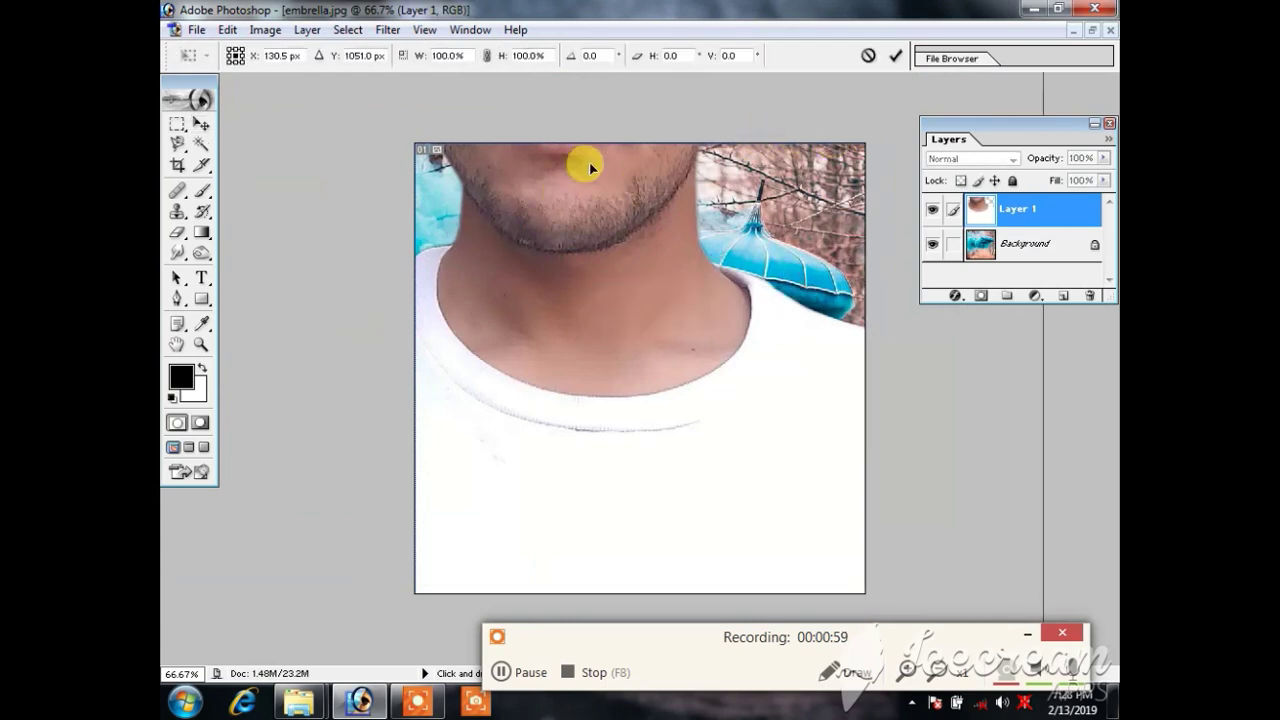
mouse_move(590, 168)
left_mouse_down()
mouse_move(727, 346)
mouse_move(691, 340)
mouse_move(486, 186)
mouse_move(607, 369)
mouse_move(429, 223)
left_mouse_up()
left_click_drag(563, 300, 893, 500)
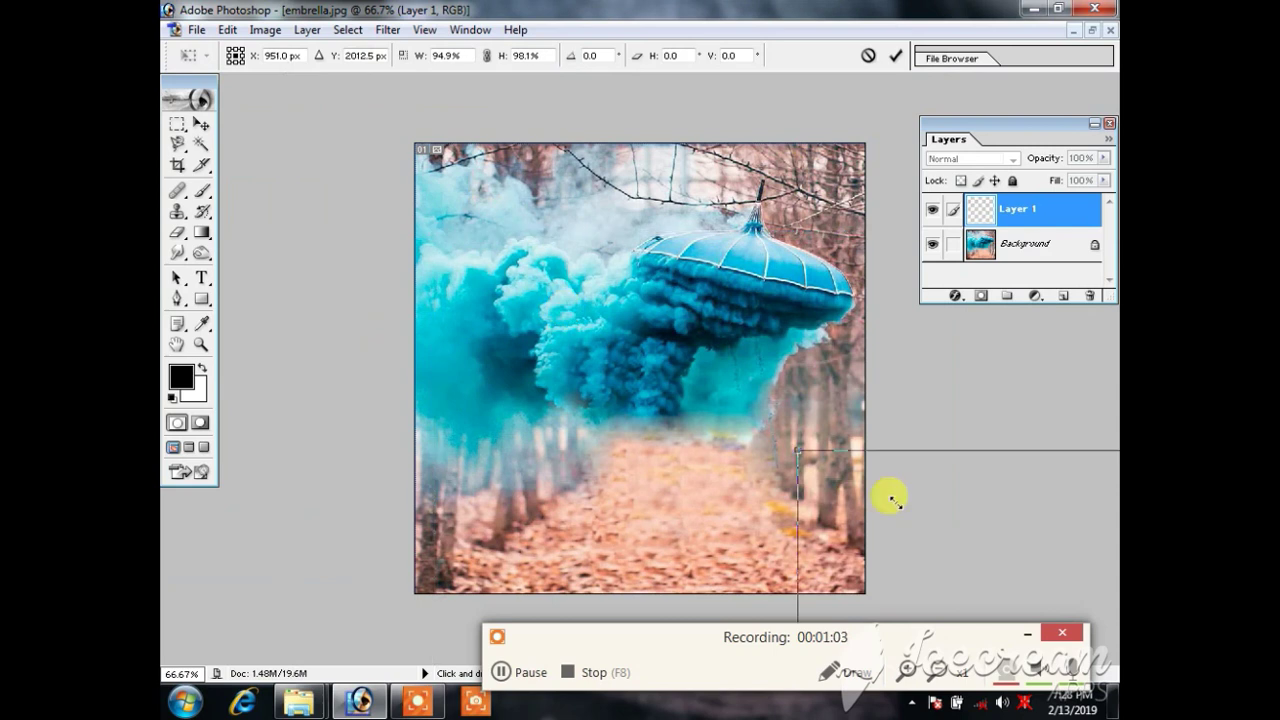
mouse_move(658, 335)
left_mouse_down()
mouse_move(457, 200)
mouse_move(354, 157)
mouse_move(700, 409)
mouse_move(770, 529)
left_mouse_up()
left_click_drag(855, 582, 643, 270)
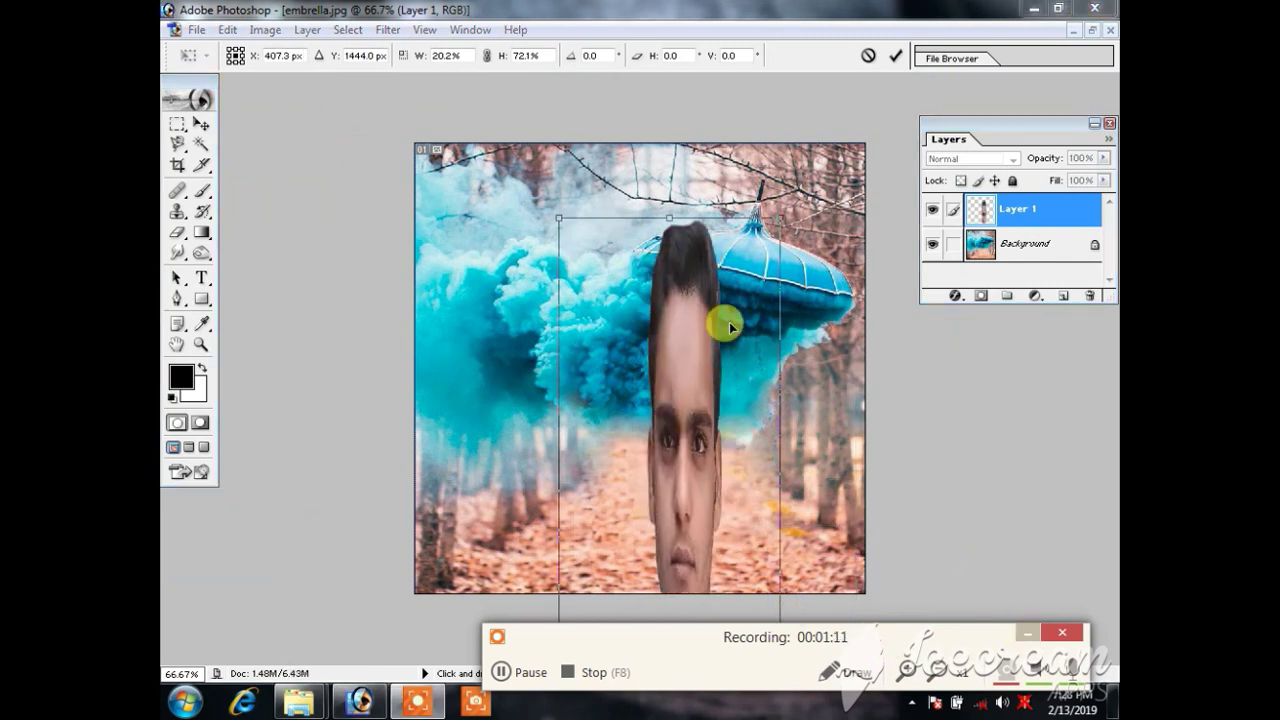
mouse_move(558, 217)
left_mouse_down()
mouse_move(540, 334)
mouse_move(560, 468)
mouse_move(614, 580)
left_mouse_up()
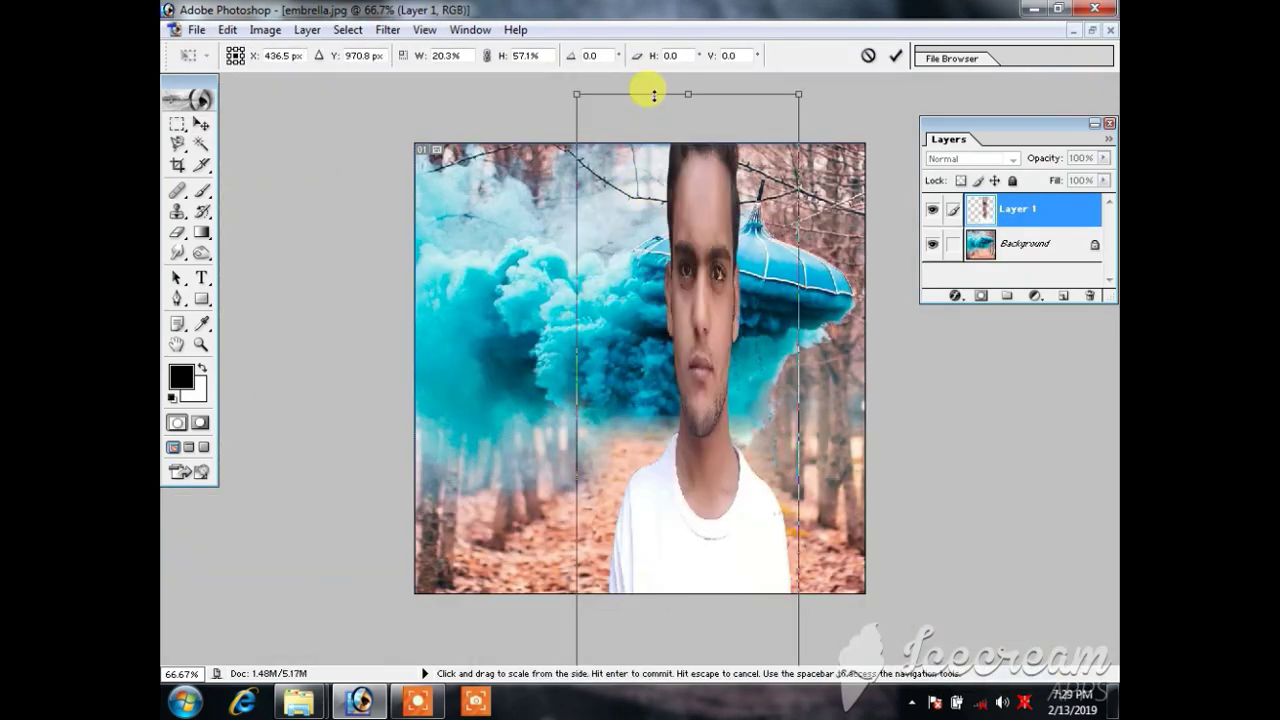
left_click_drag(651, 91, 658, 203)
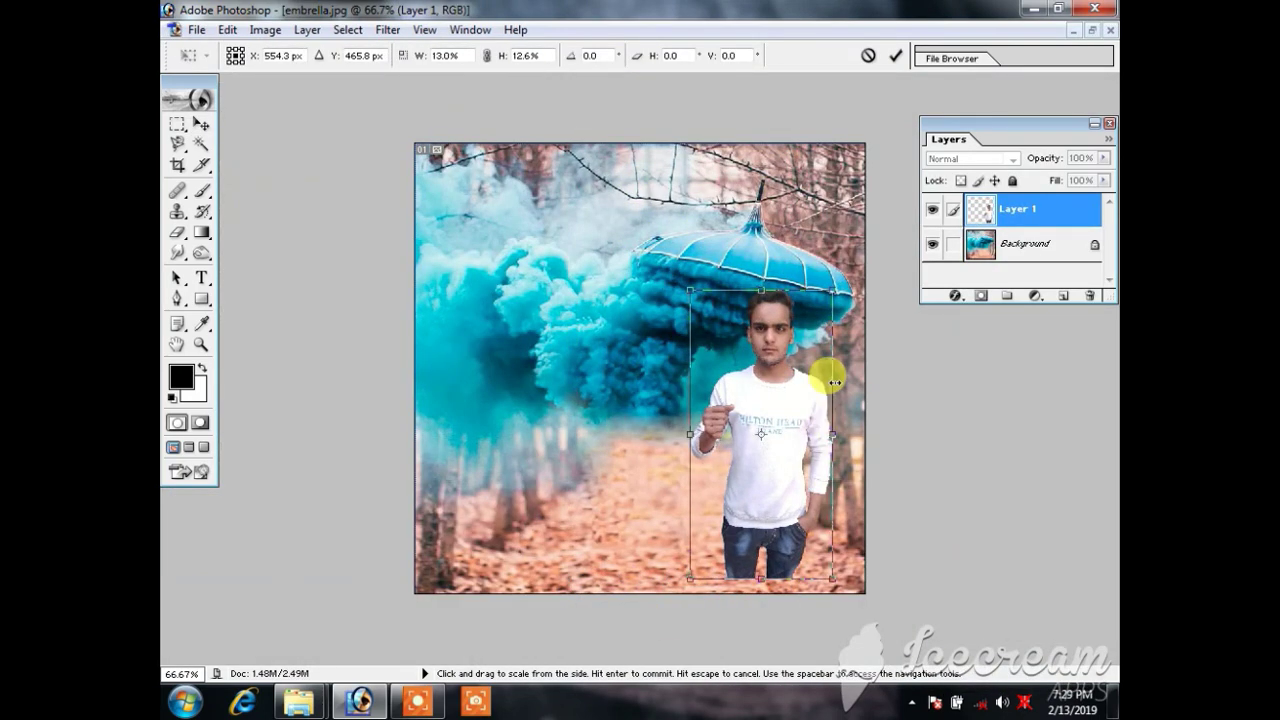
key("Return")
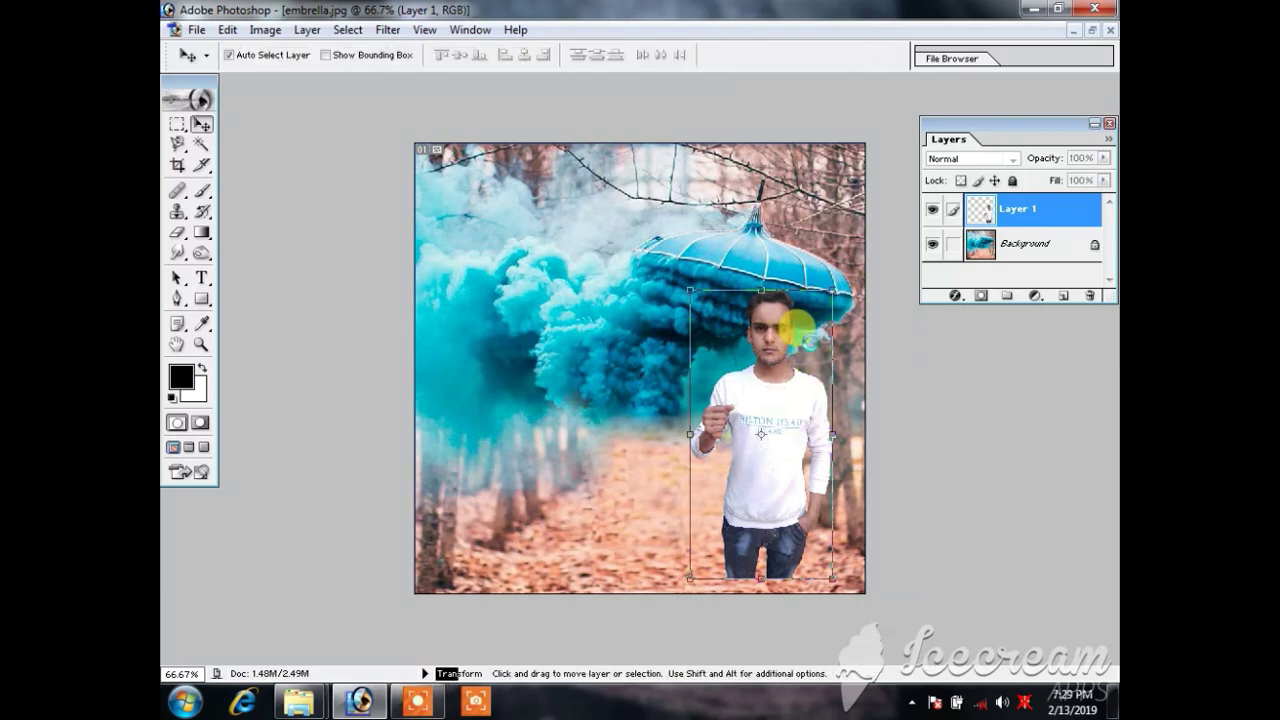
Step: Zoom in and fine-tune the man's position and width, then review the whole image
key("z")
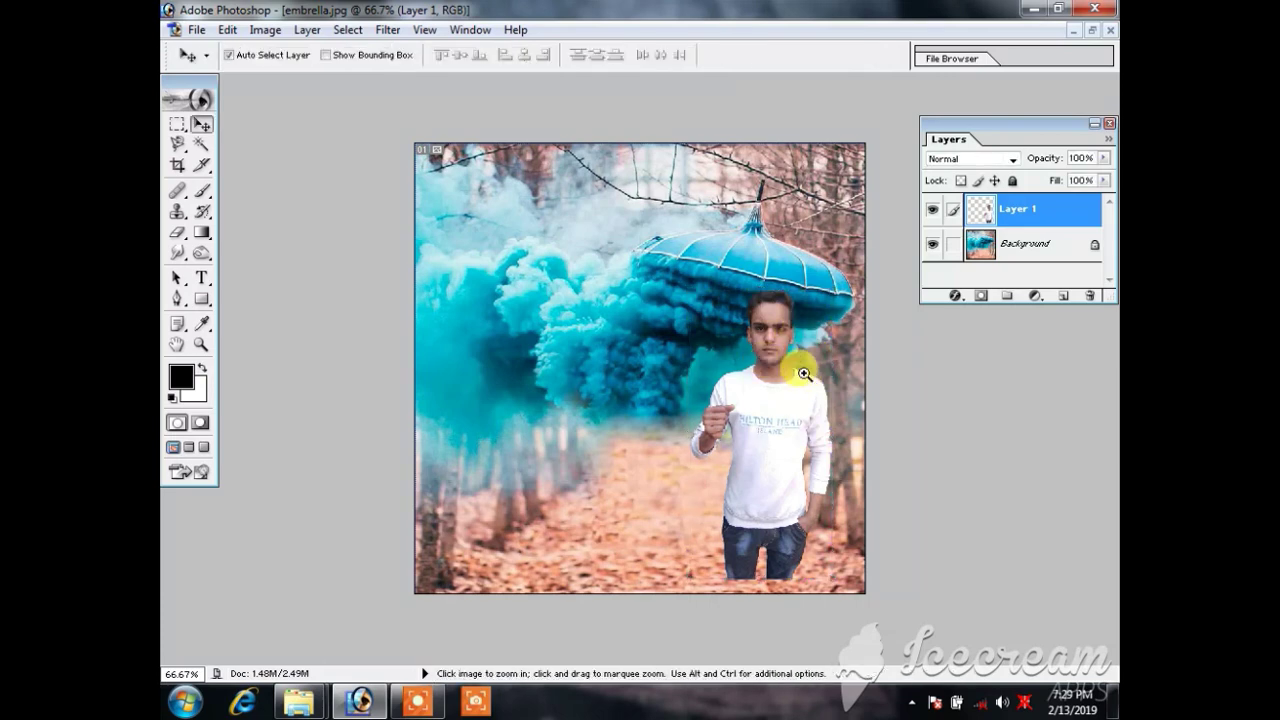
left_click(804, 373)
key("ctrl+t")
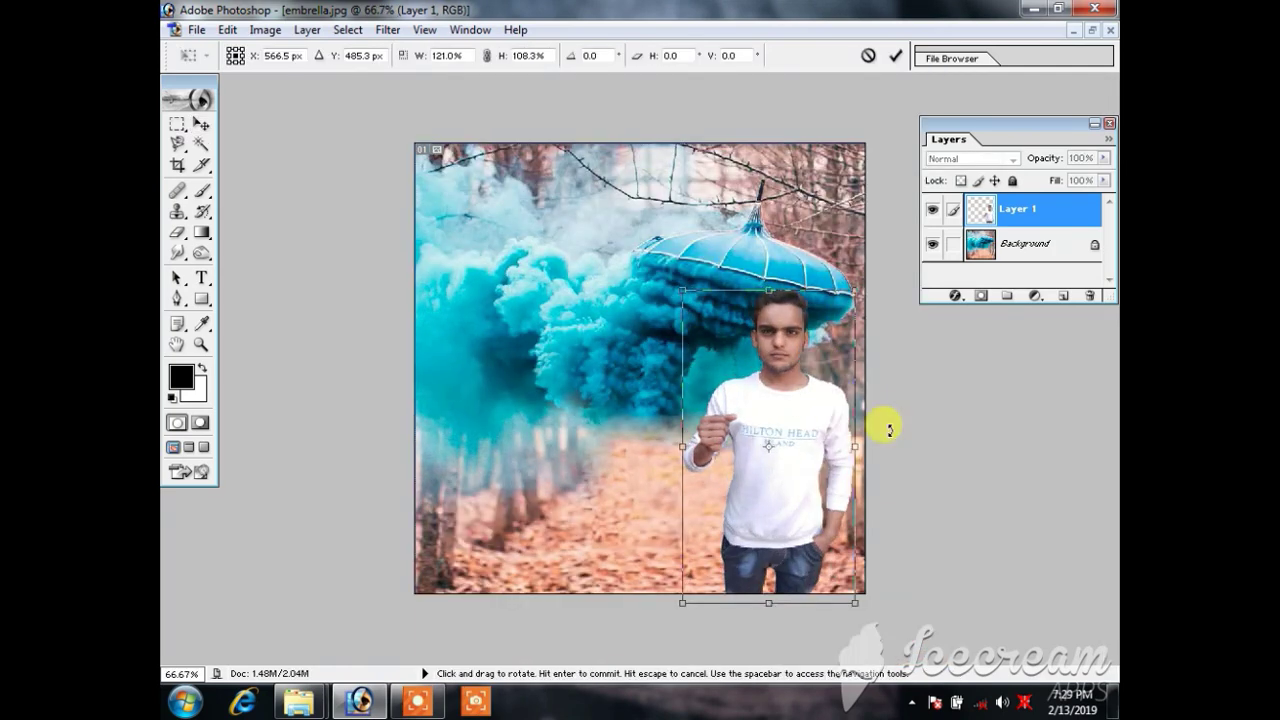
left_click_drag(809, 477, 814, 467)
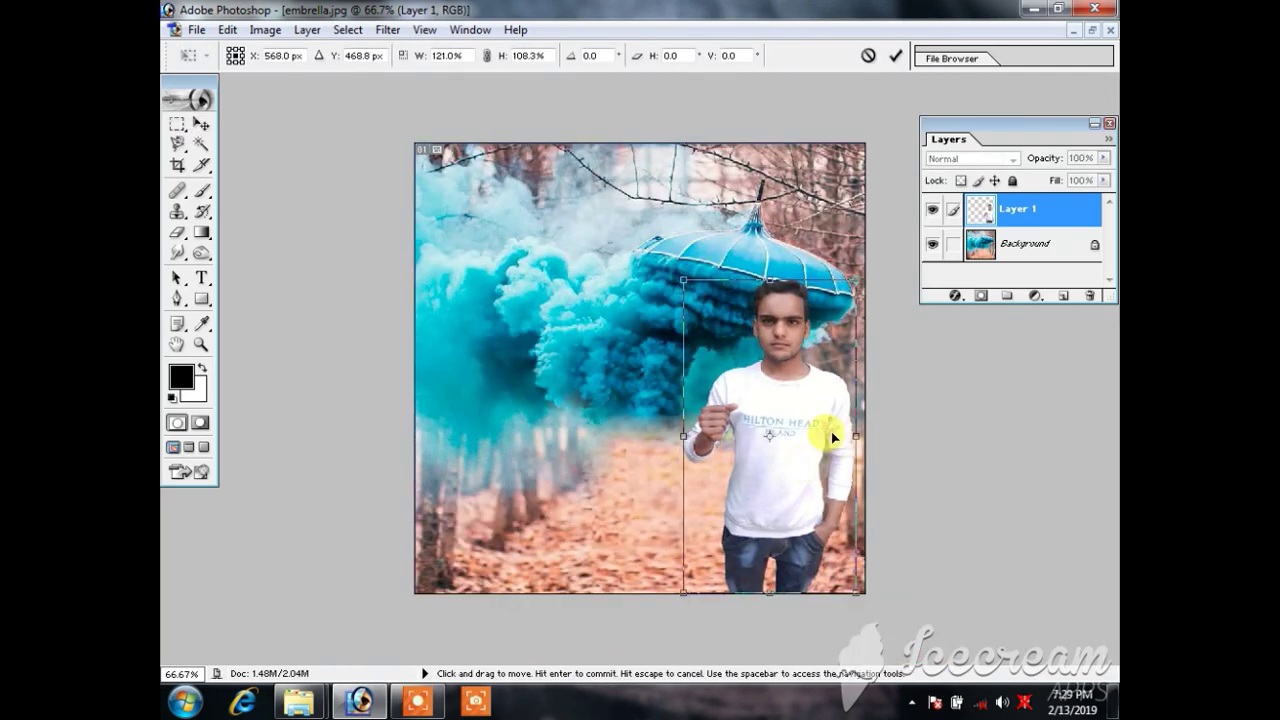
mouse_move(807, 538)
left_mouse_down()
mouse_move(813, 558)
mouse_move(814, 537)
left_mouse_up()
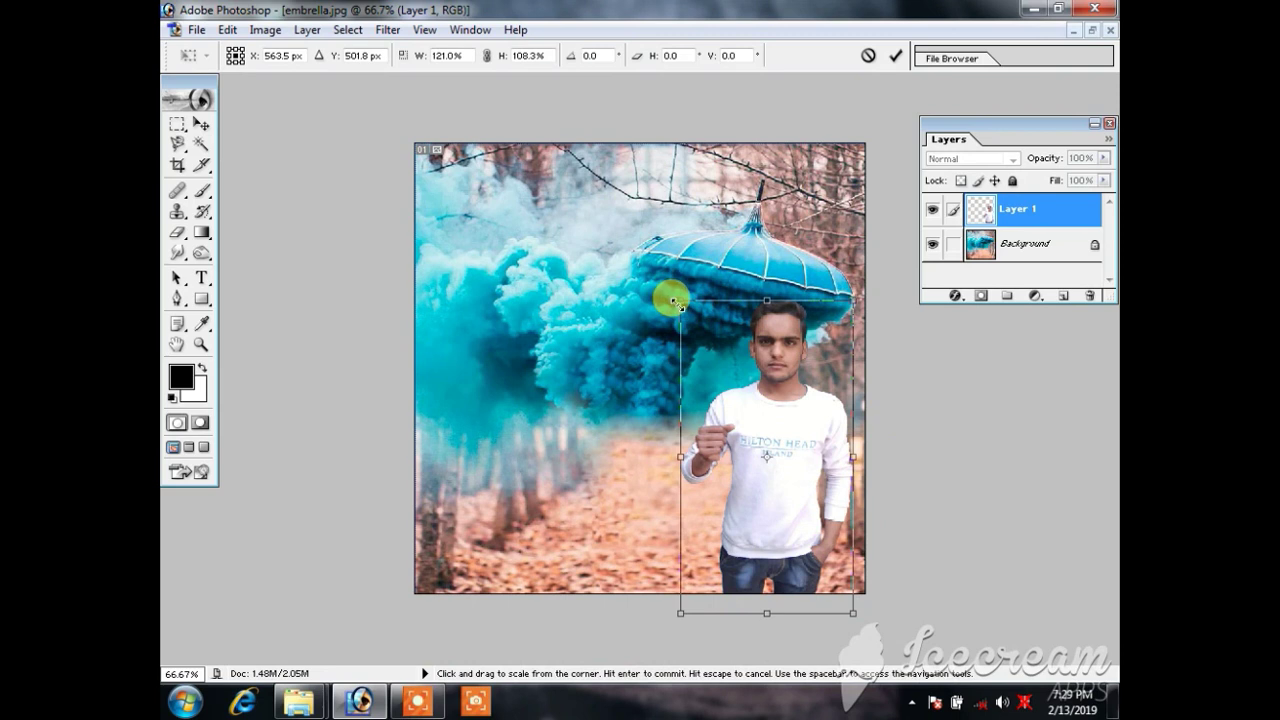
left_click_drag(669, 302, 665, 300)
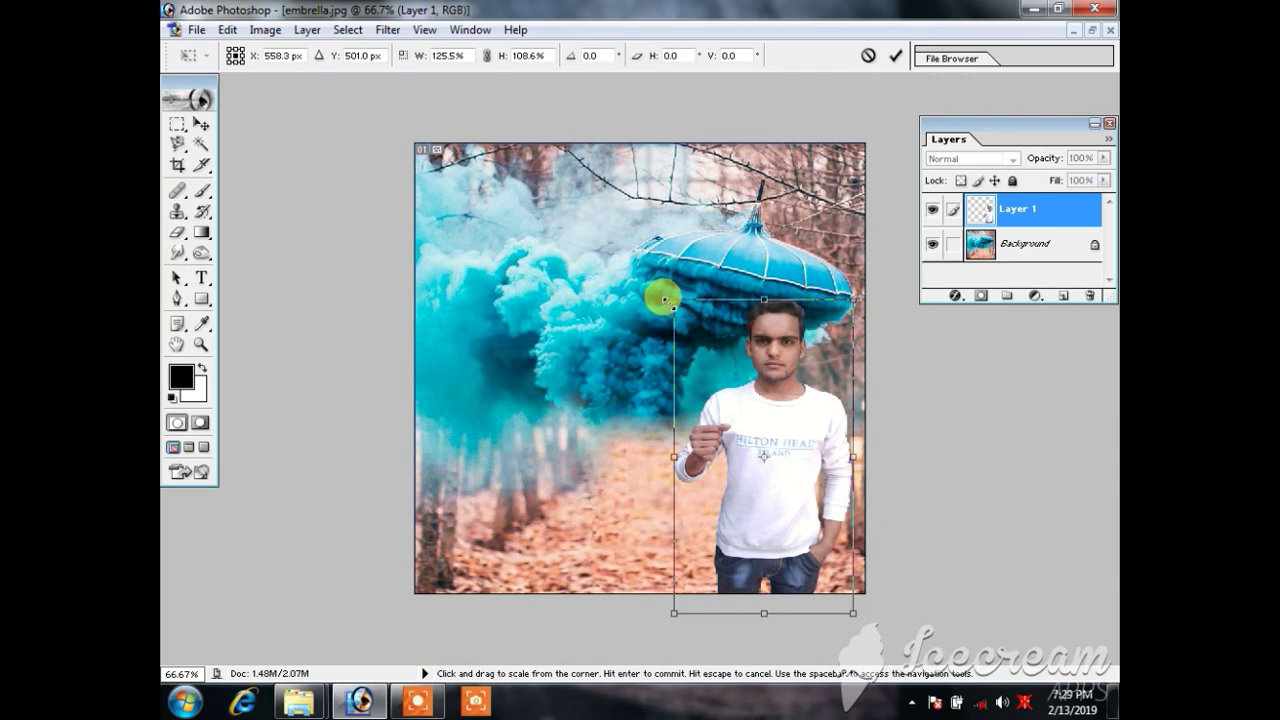
key("Return")
left_click(777, 371, "ctrl")
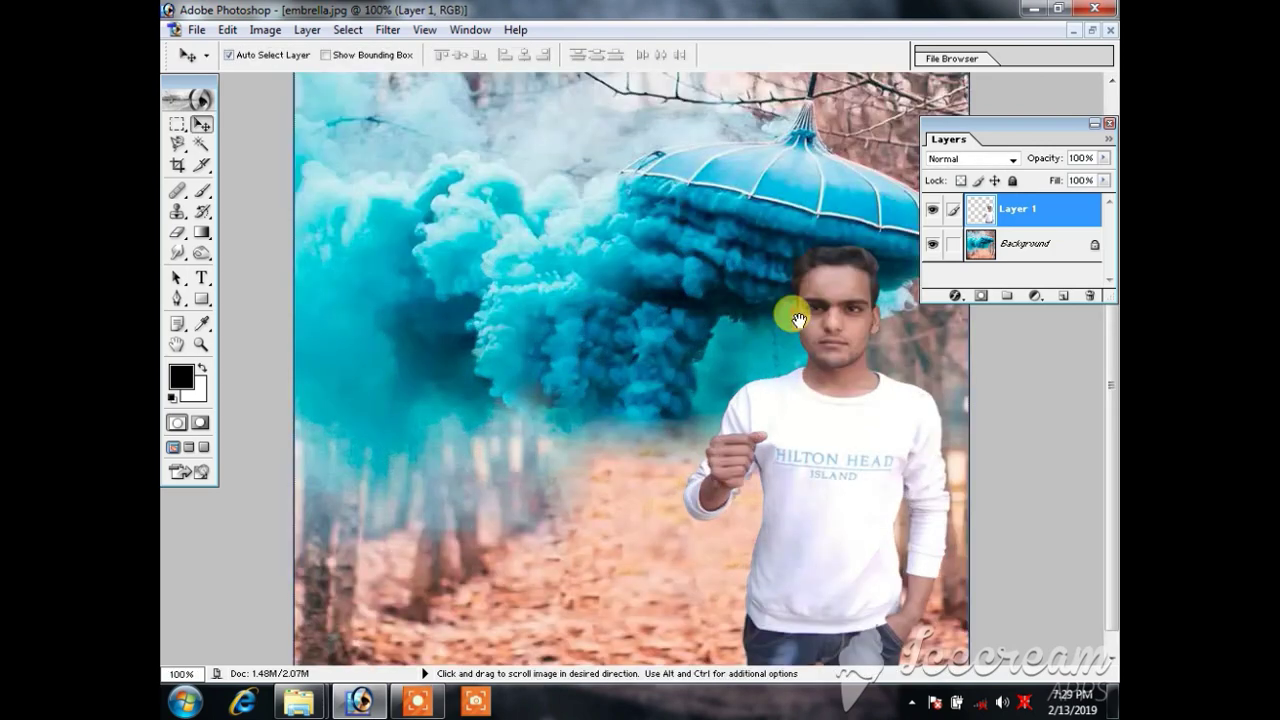
left_click(792, 318, "alt")
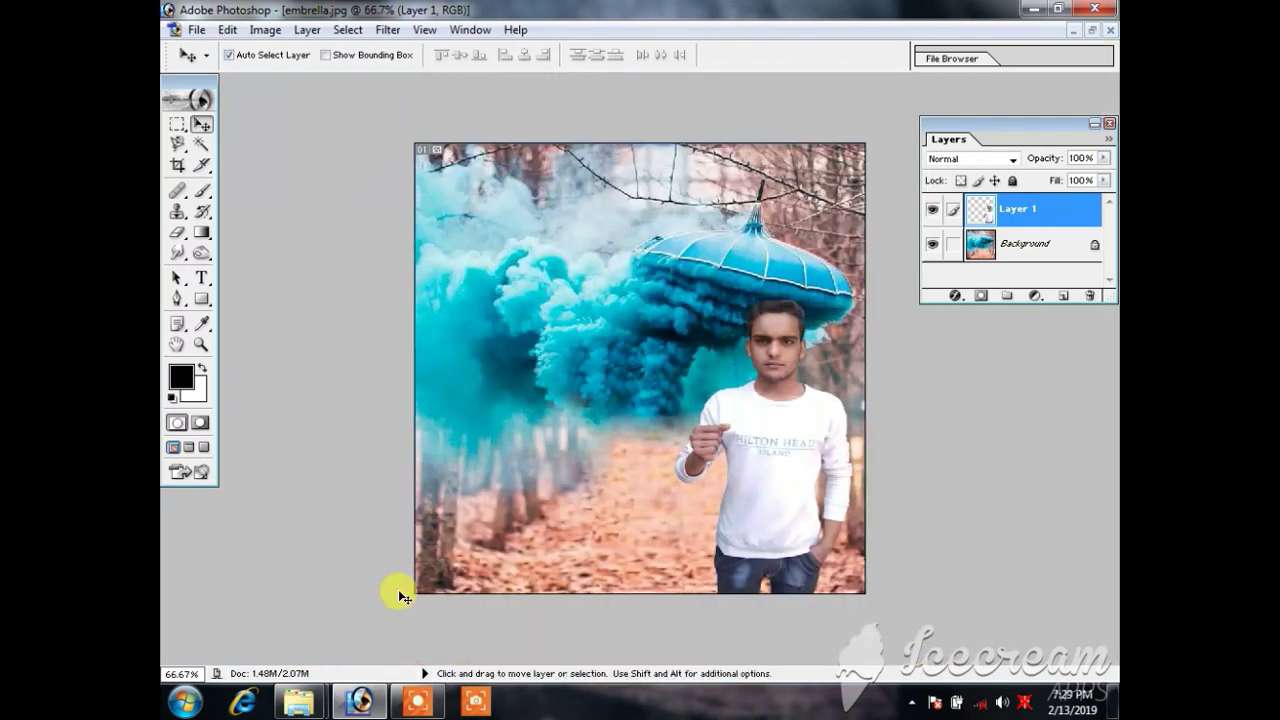
mouse_move(299, 701)
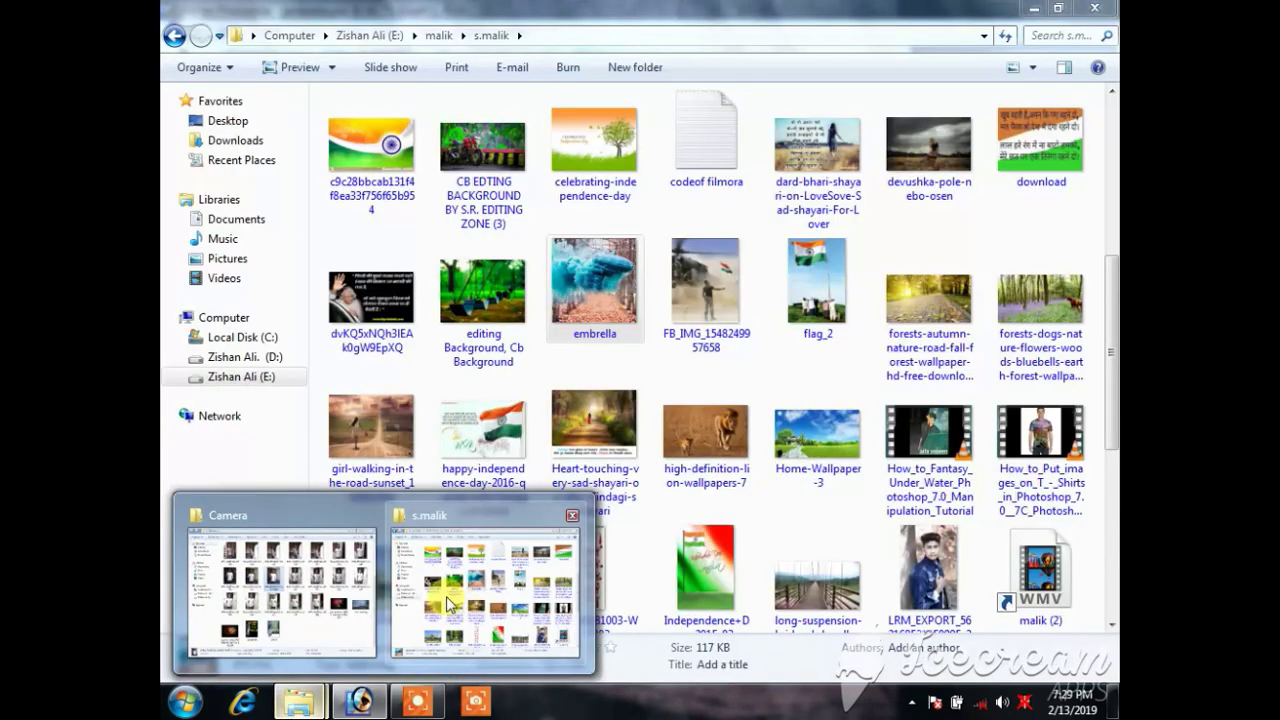
Step: Go from s.malik back to malik, open psd photo, and select tiranga
left_click(448, 604)
left_click(174, 36)
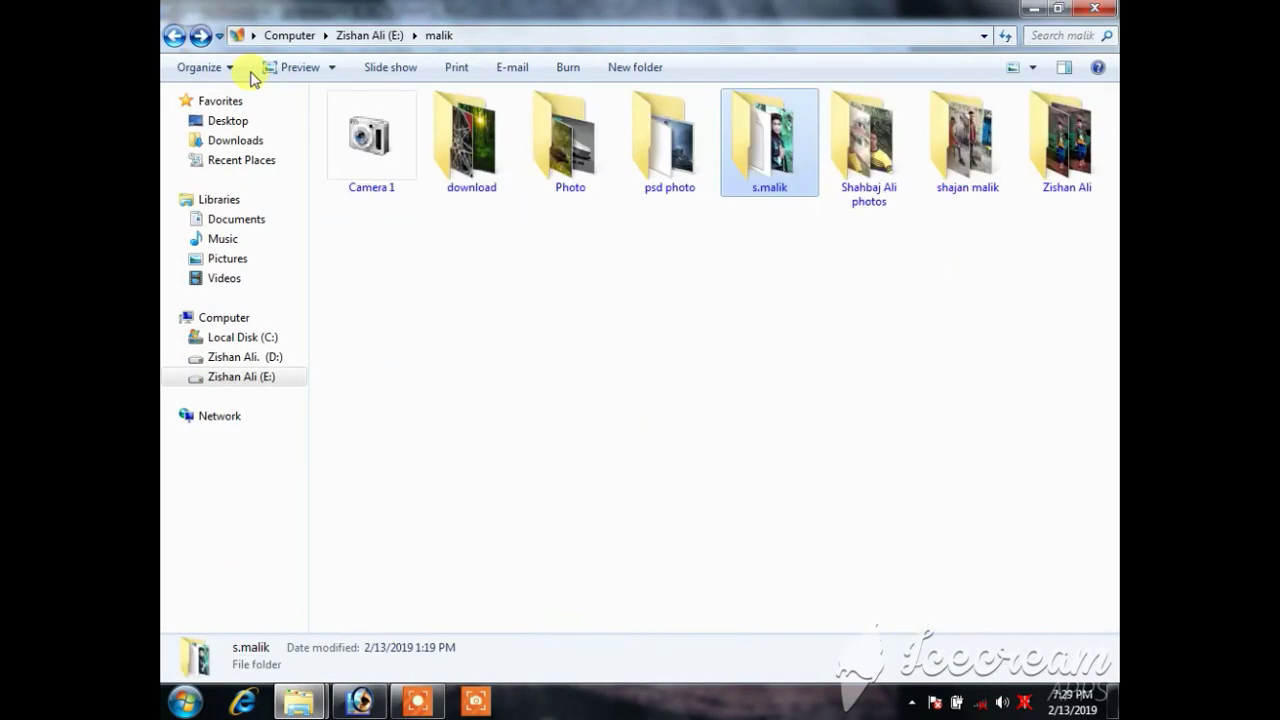
left_click(669, 152)
key("Return")
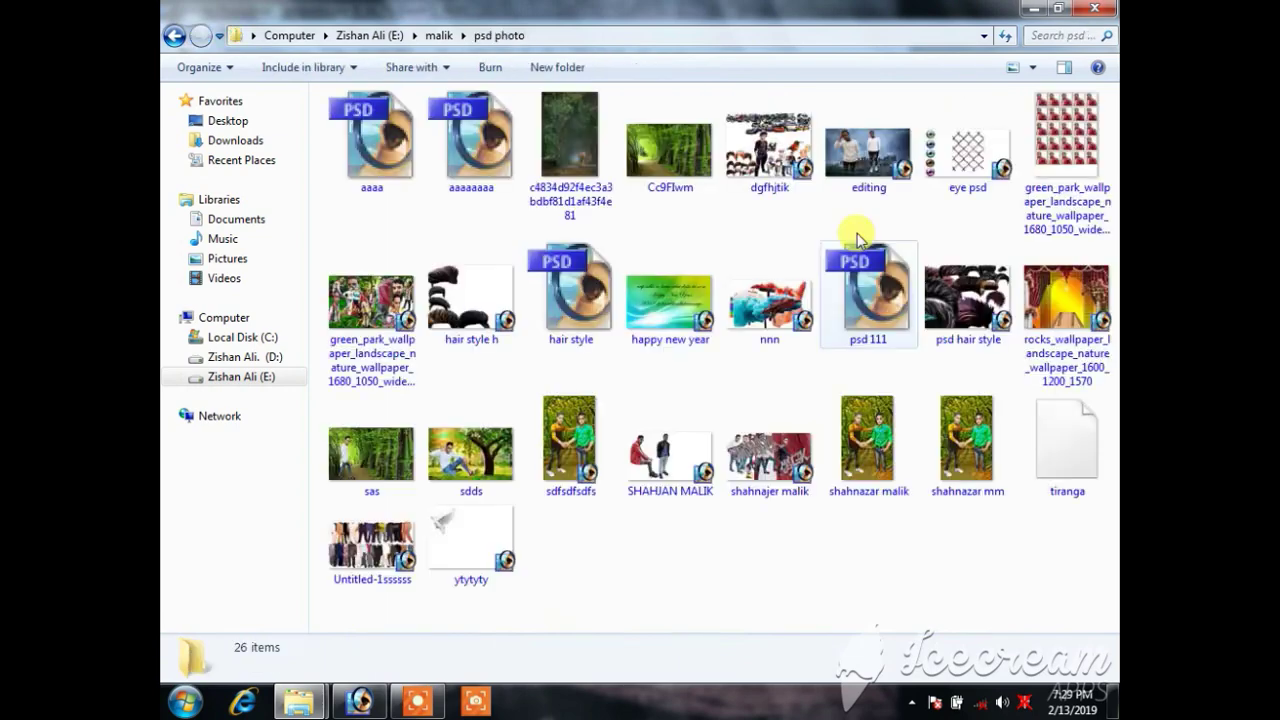
key("t")
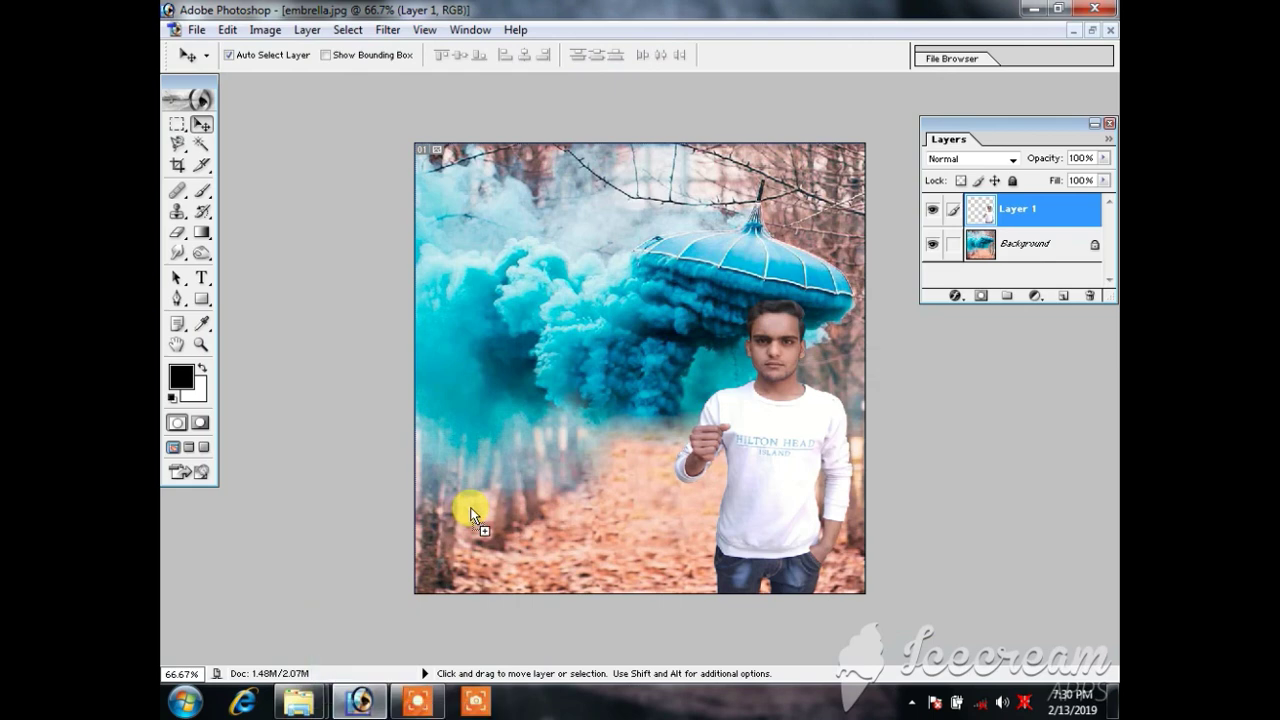
Step: Open tiranga.psd, select Layer 10's umbrella handle, and drag it into embrella.jpg
left_click_drag(362, 706, 469, 507)
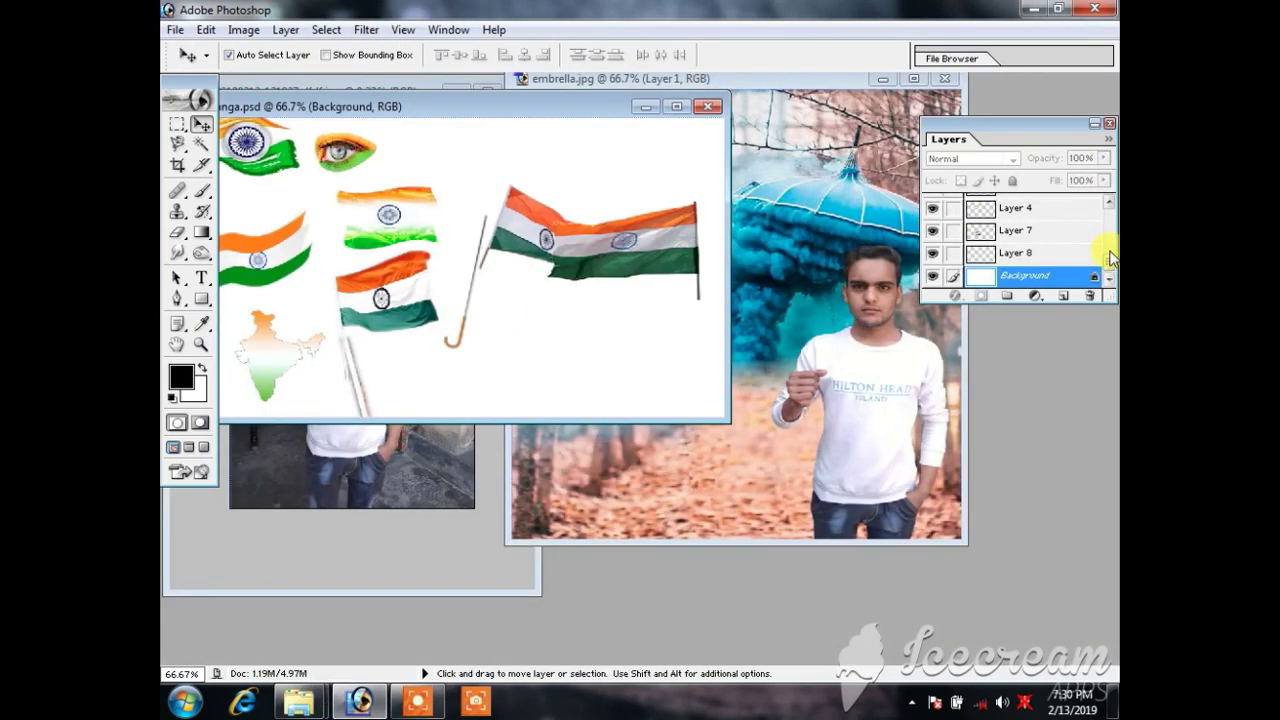
left_click(1110, 248)
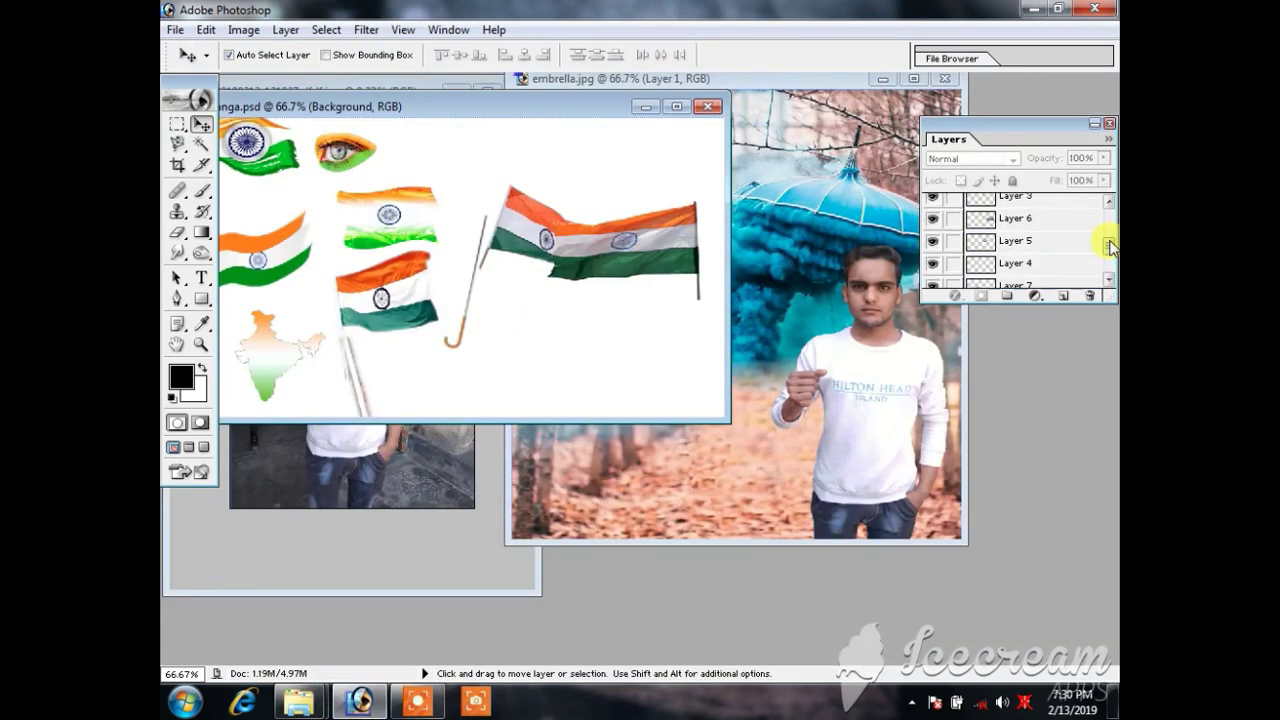
left_click_drag(1110, 248, 1110, 218)
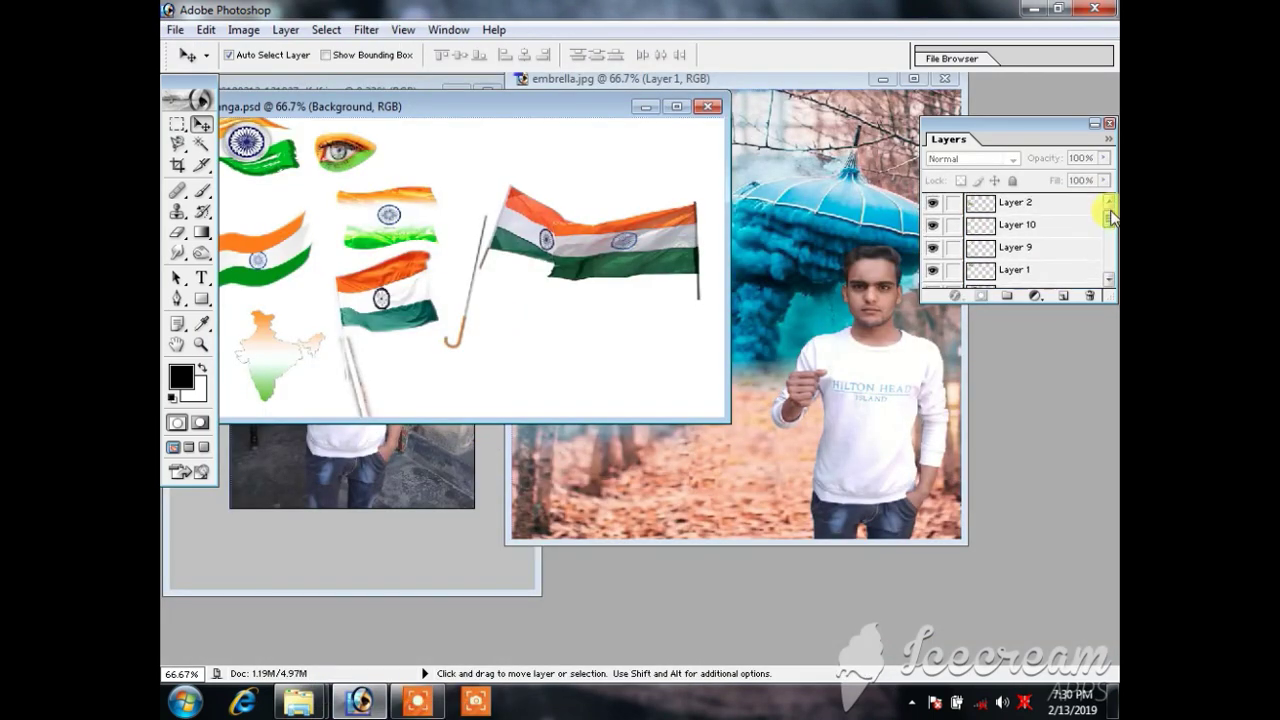
left_click(936, 205)
left_click(934, 228)
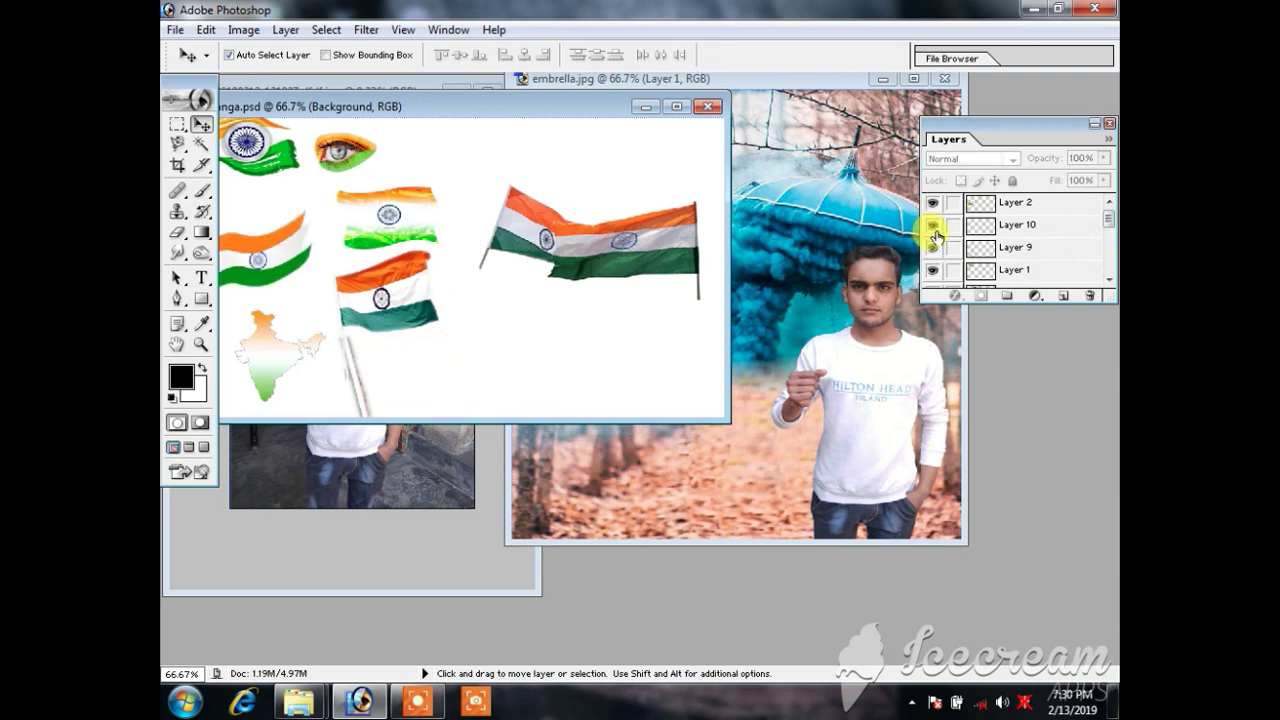
left_click(1032, 226)
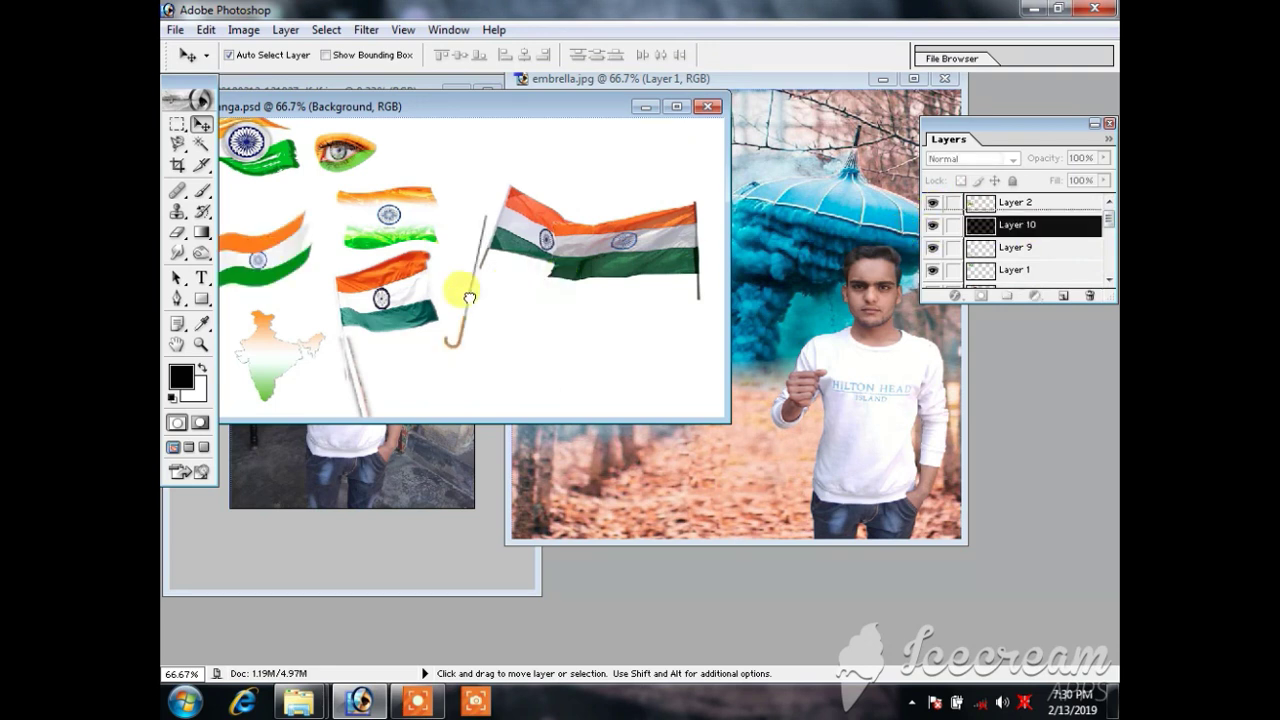
left_click_drag(466, 294, 511, 269)
left_click_drag(614, 290, 775, 389)
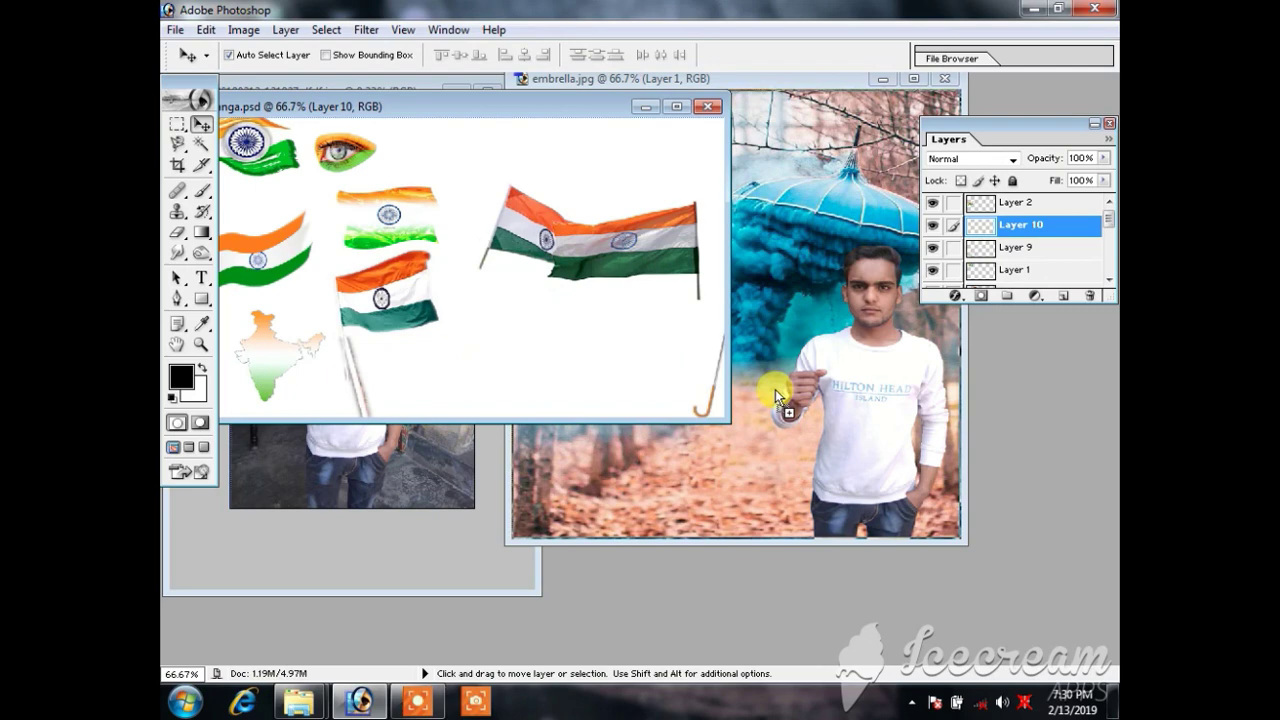
Step: Scale, tilt and slightly widen the handle so it runs from the fist to the canopy
left_click(912, 79)
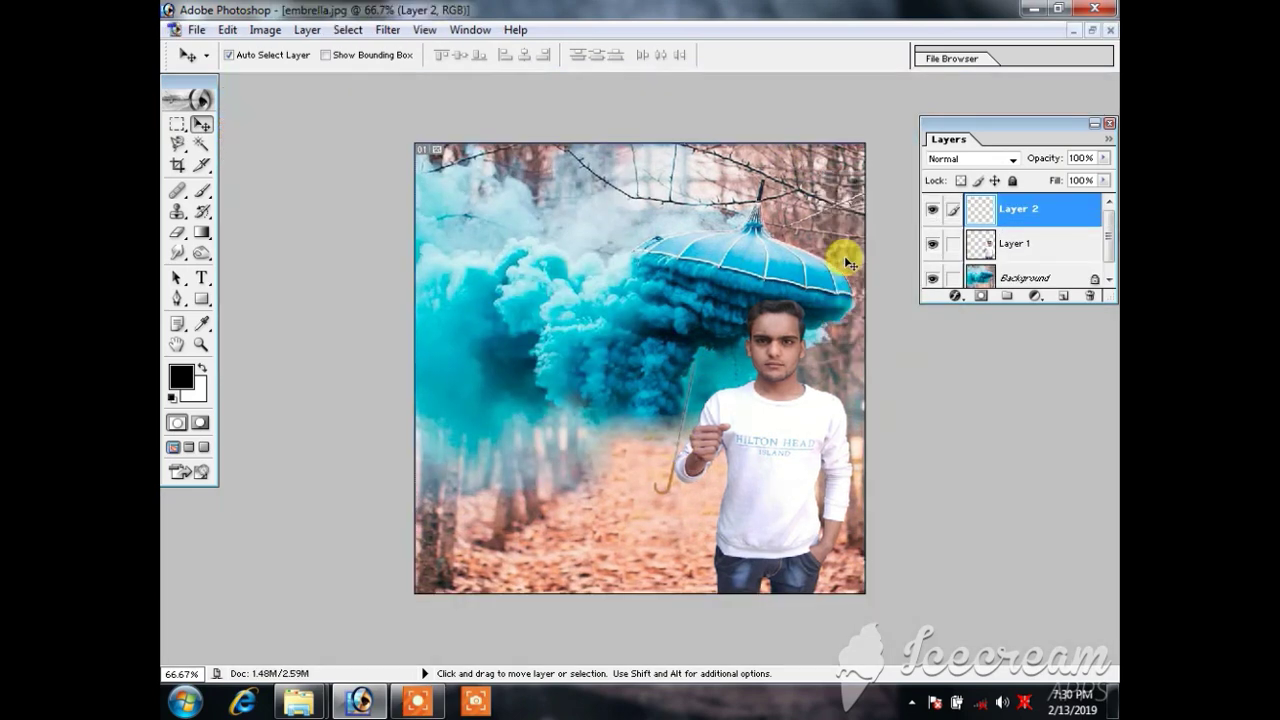
key("ctrl+t")
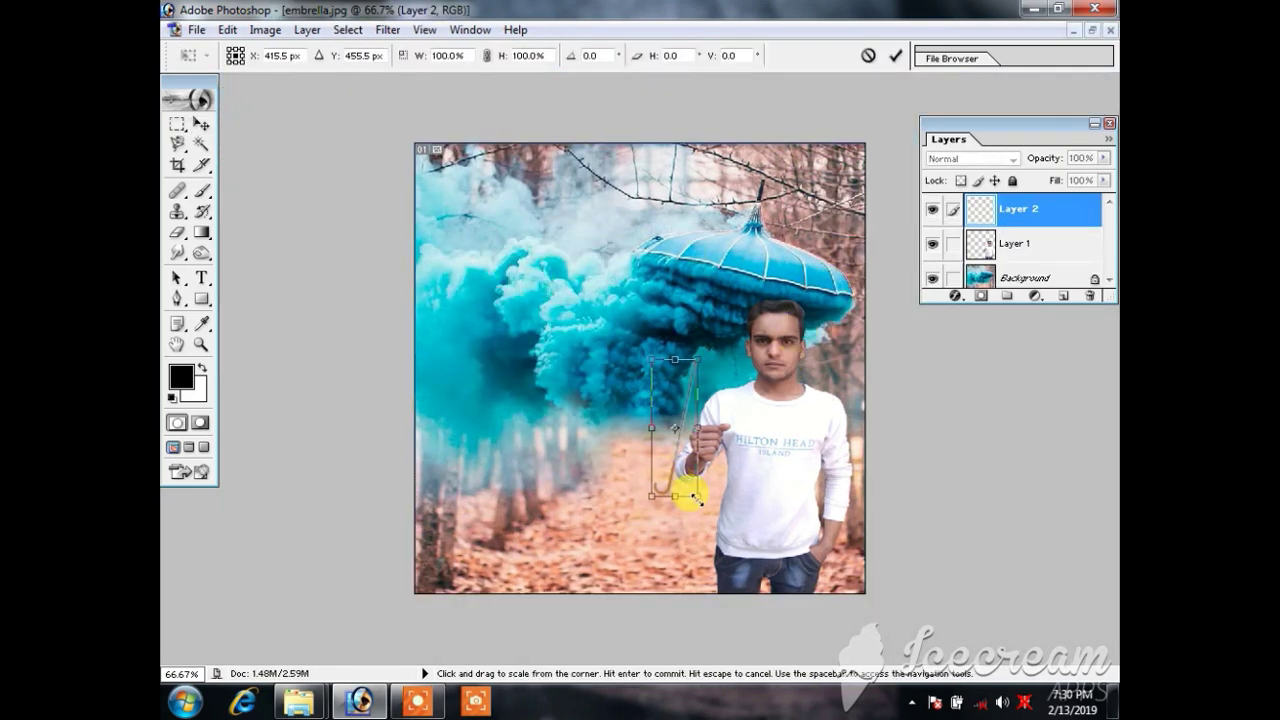
key("ctrl+plus")
mouse_move(758, 345)
left_mouse_down()
mouse_move(849, 491)
mouse_move(785, 450)
mouse_move(713, 435)
left_mouse_up()
key("ctrl+minus")
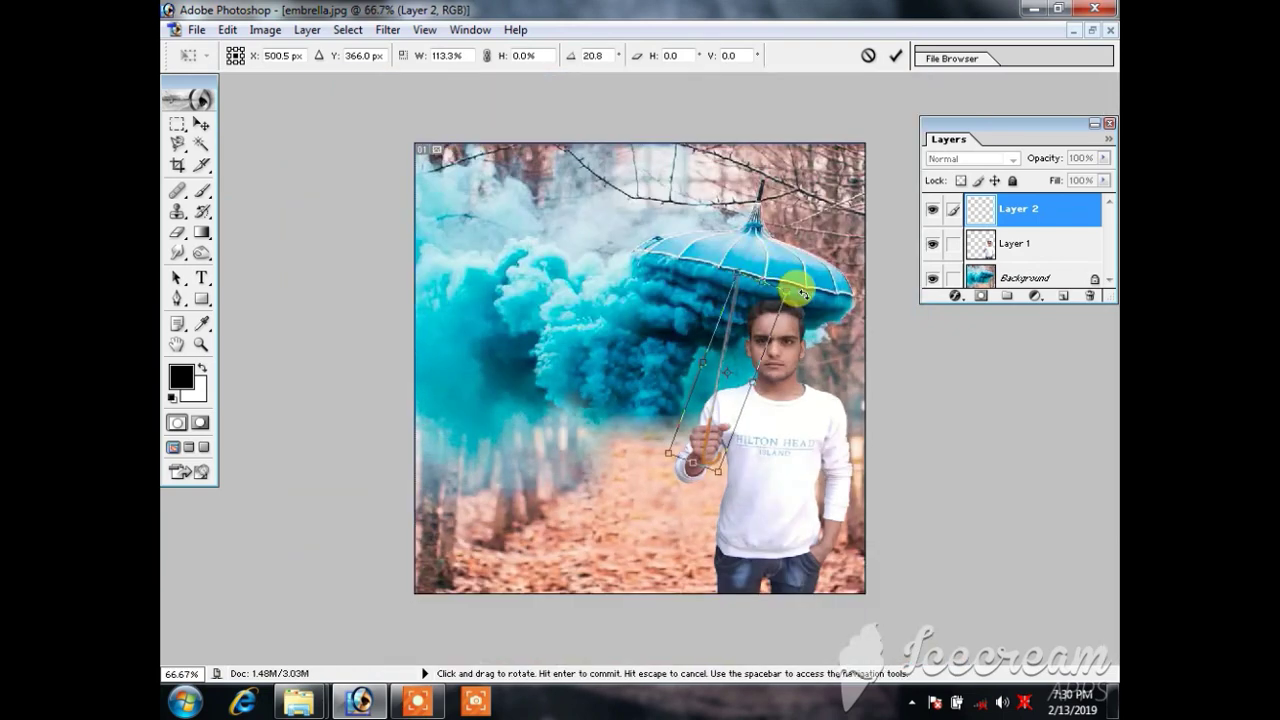
left_click_drag(800, 290, 768, 476)
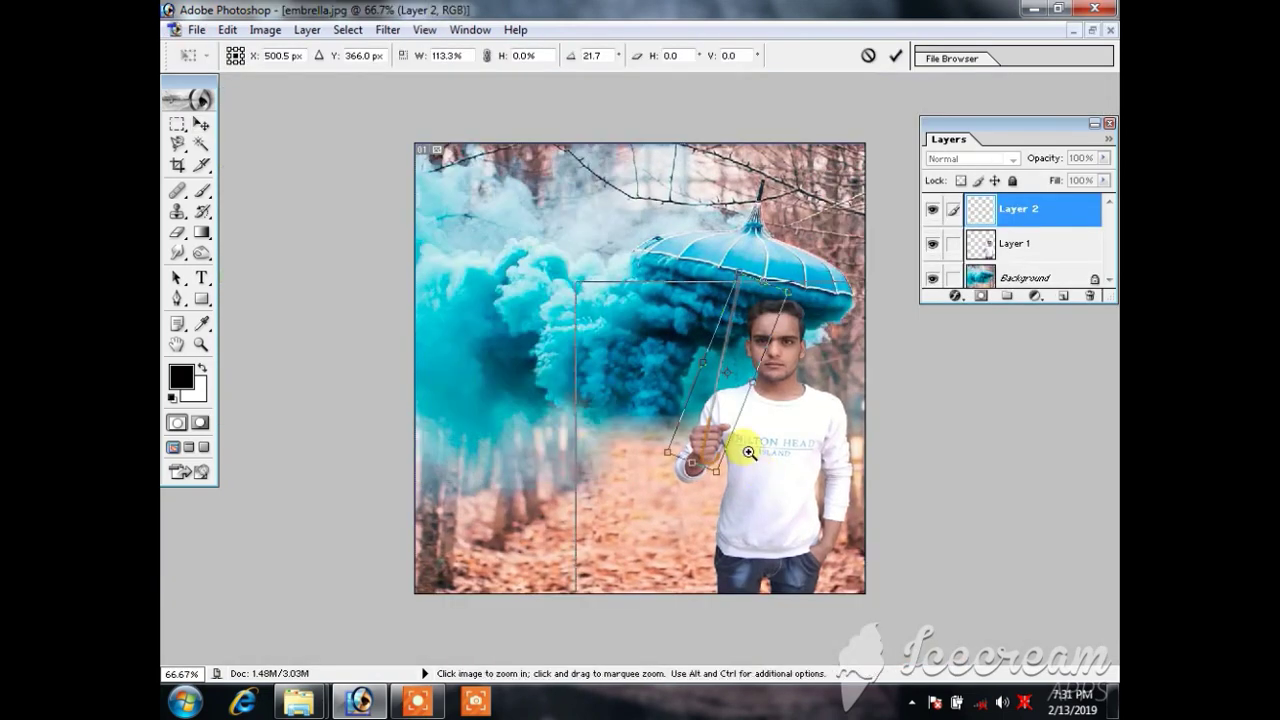
left_click(743, 443, "ctrl")
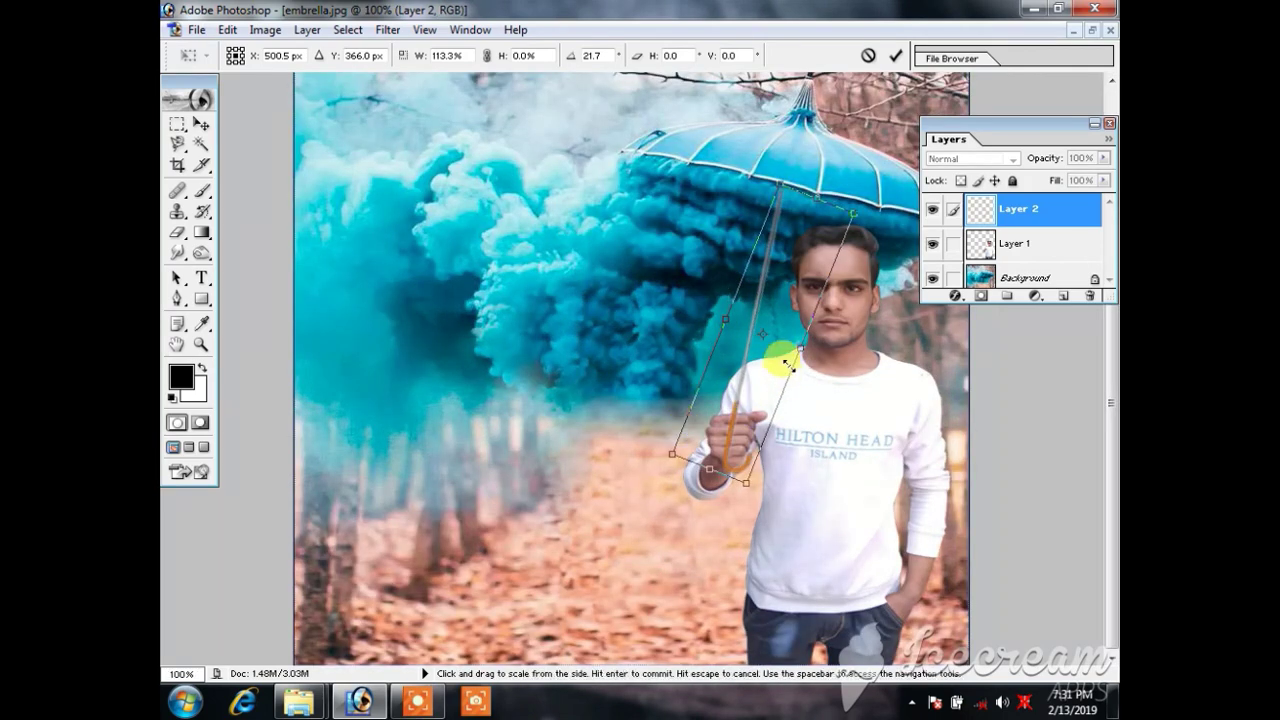
left_click_drag(790, 363, 794, 366)
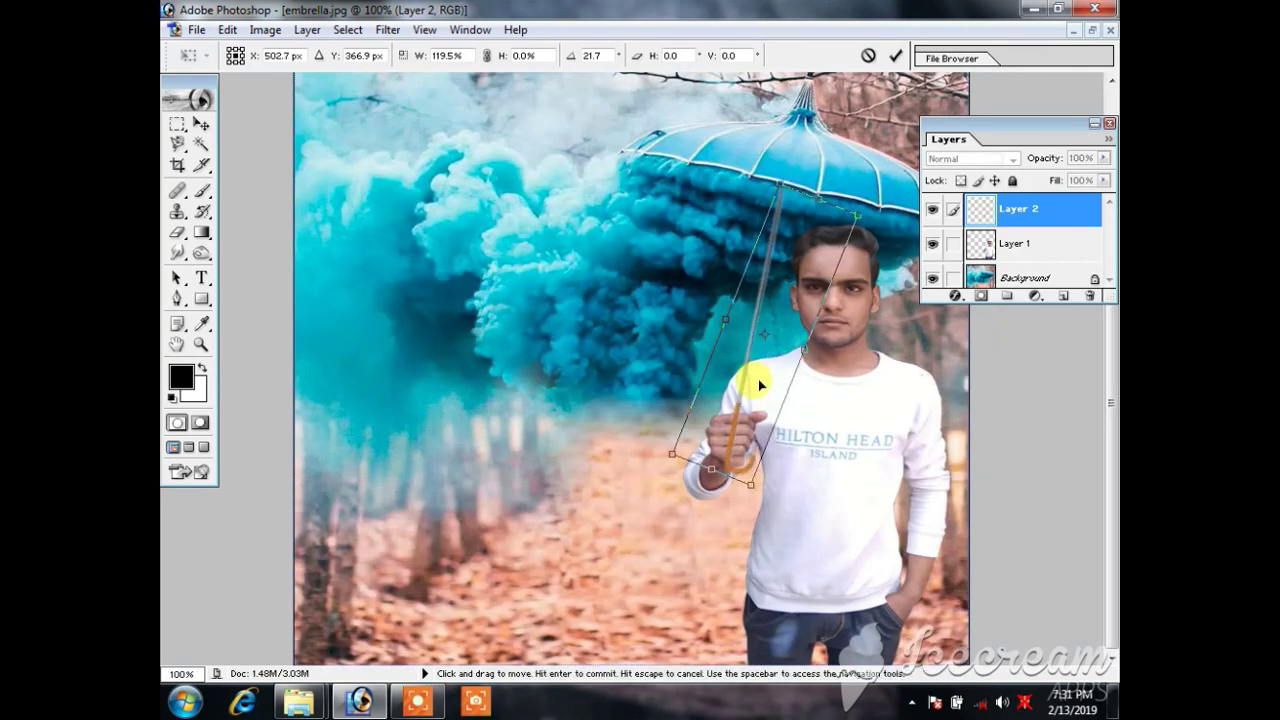
key("Return")
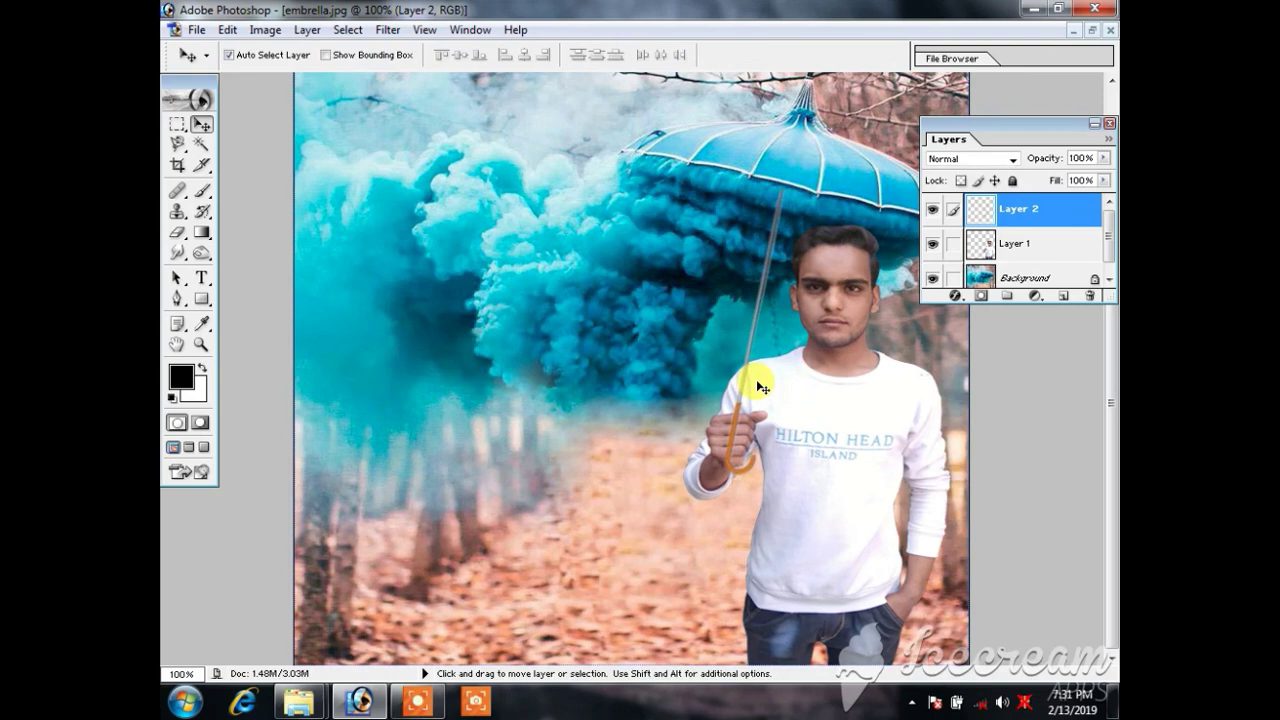
left_click(758, 390, "ctrl")
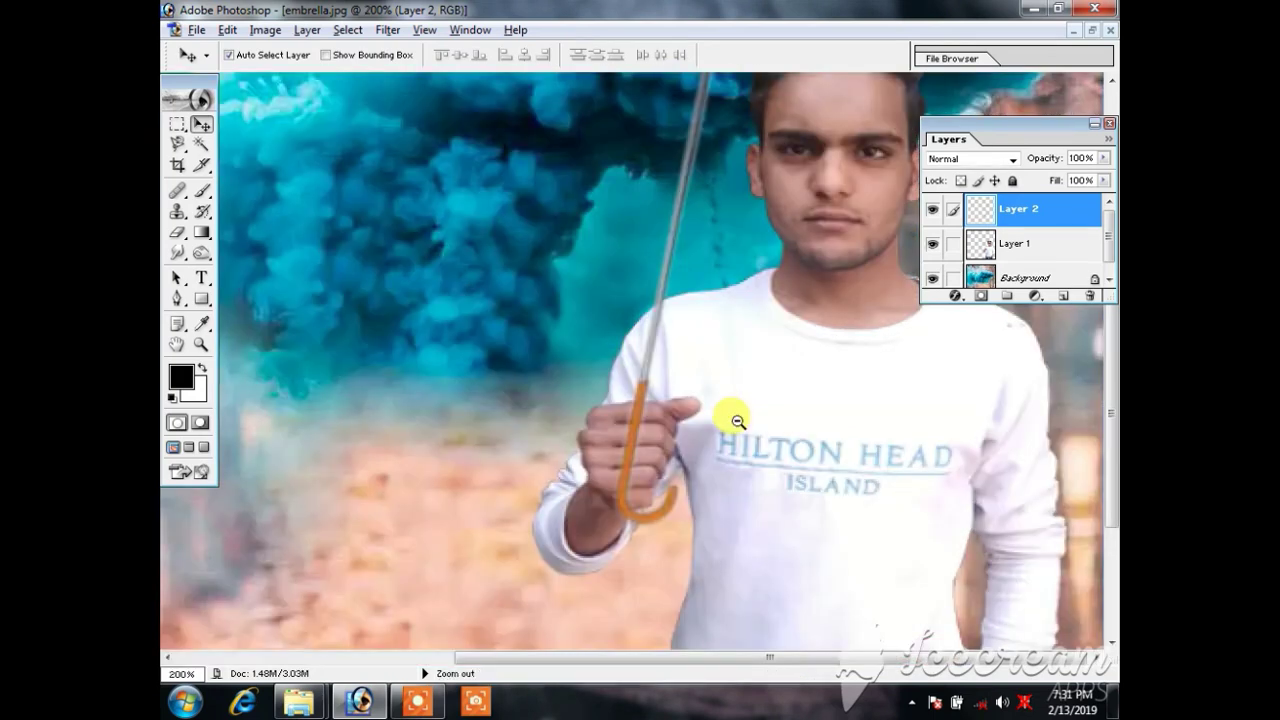
left_click(737, 421, "alt")
left_click(737, 421, "alt")
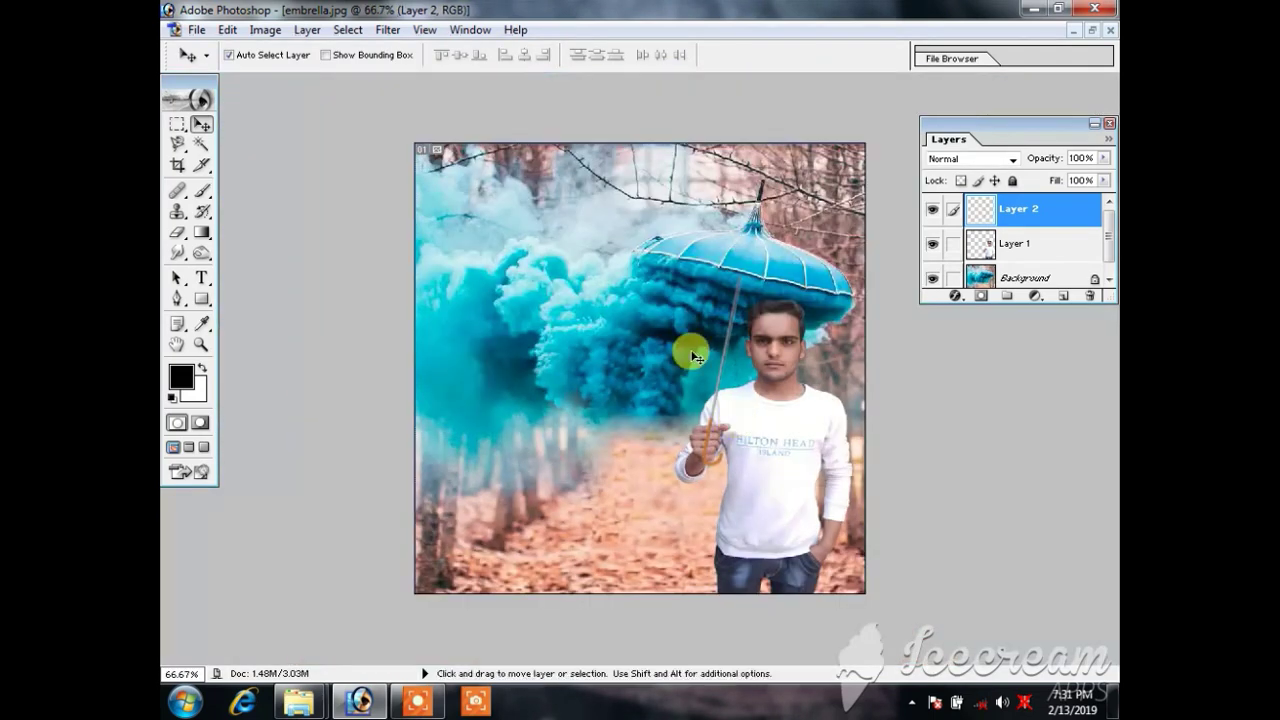
Step: Select the Eraser at 100% opacity and zoom to 400% on the hand
left_click(179, 235)
left_click(745, 282)
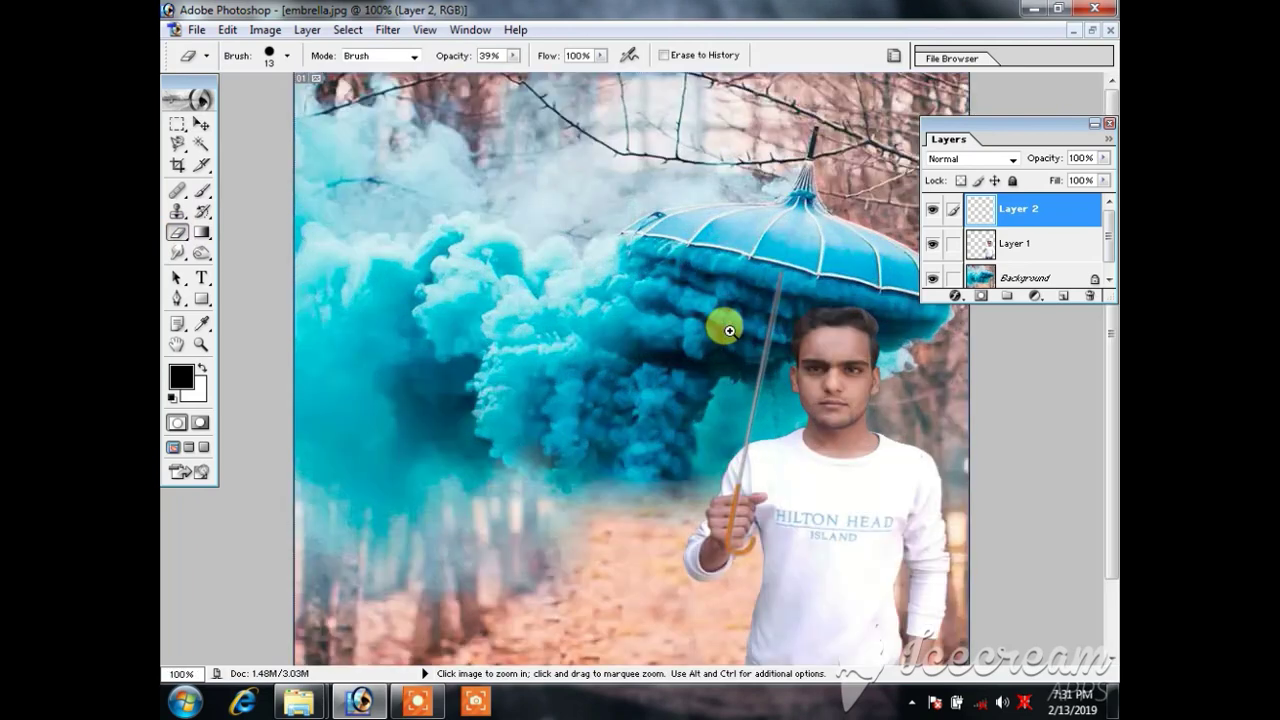
left_click(766, 329)
scroll(728, 222, "down", 3)
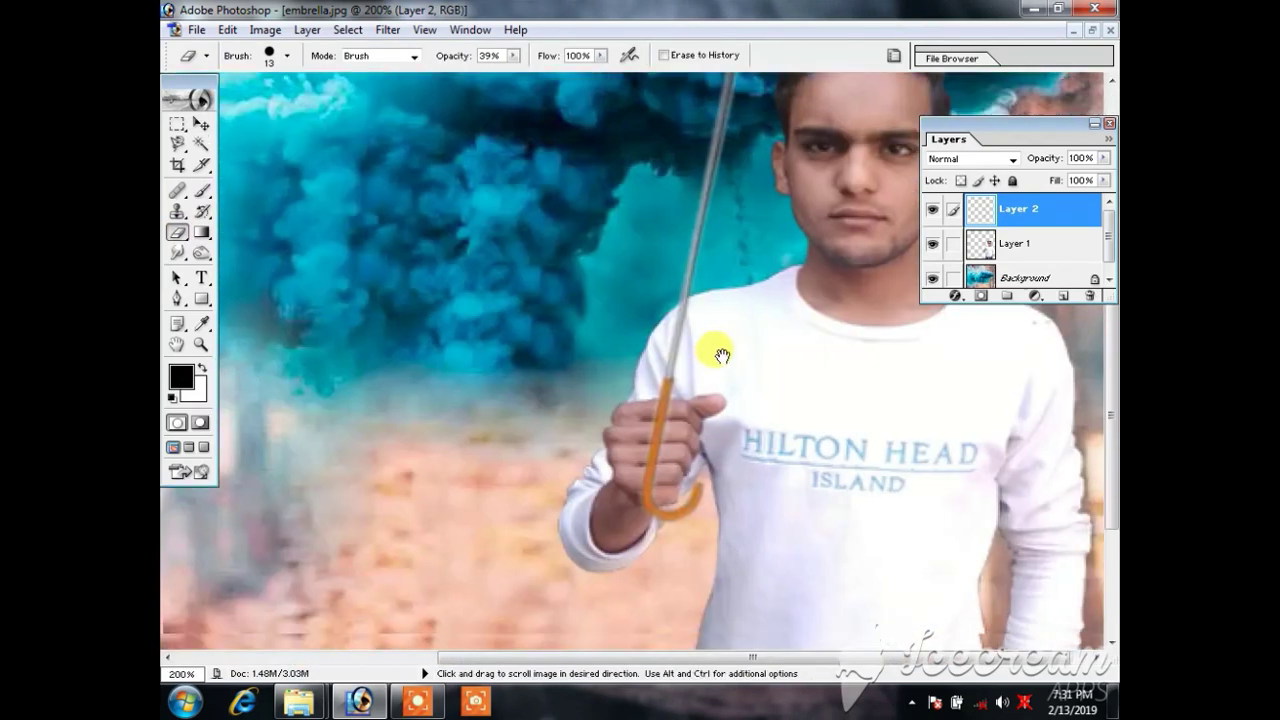
right_click(660, 432)
key("Escape")
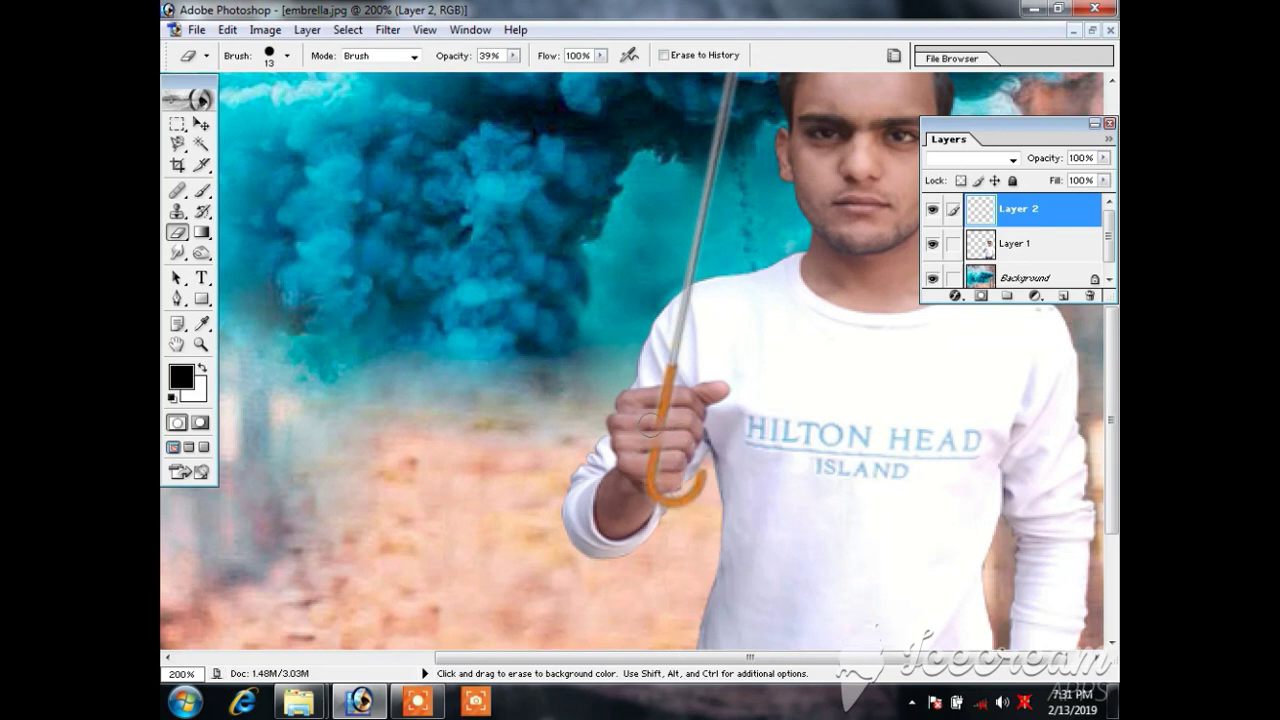
left_click_drag(516, 62, 571, 74)
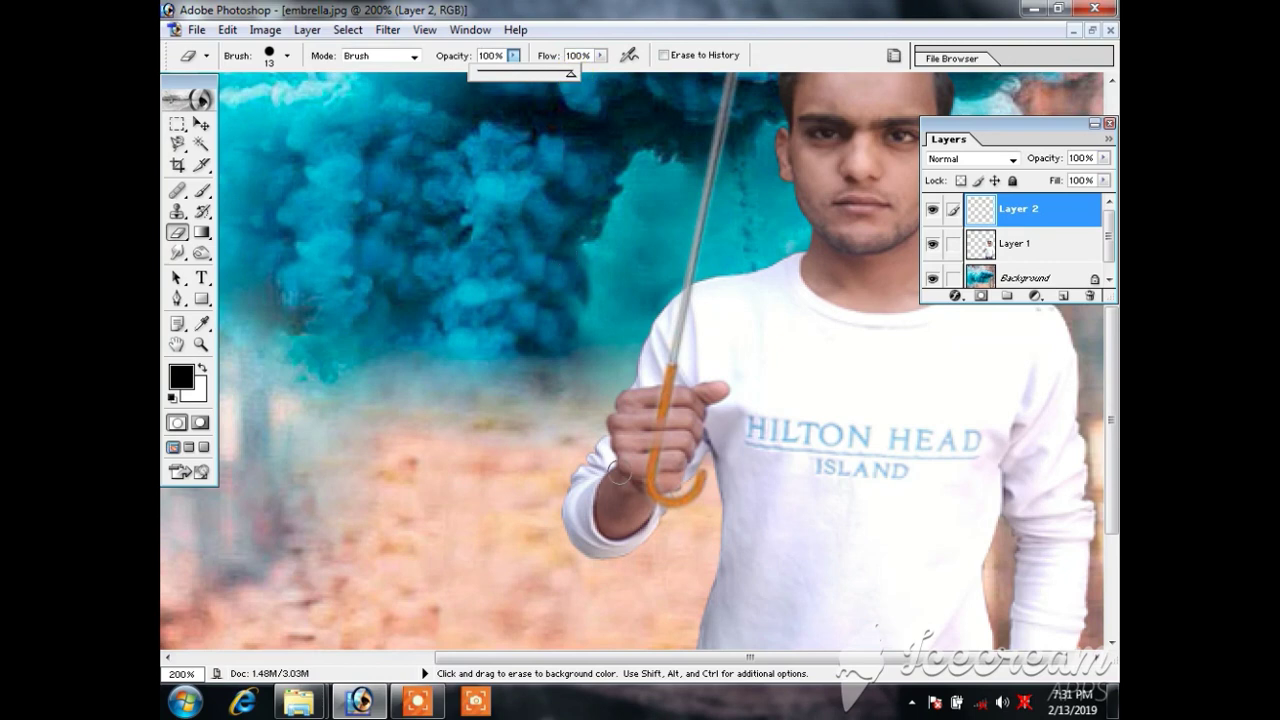
left_click(652, 442)
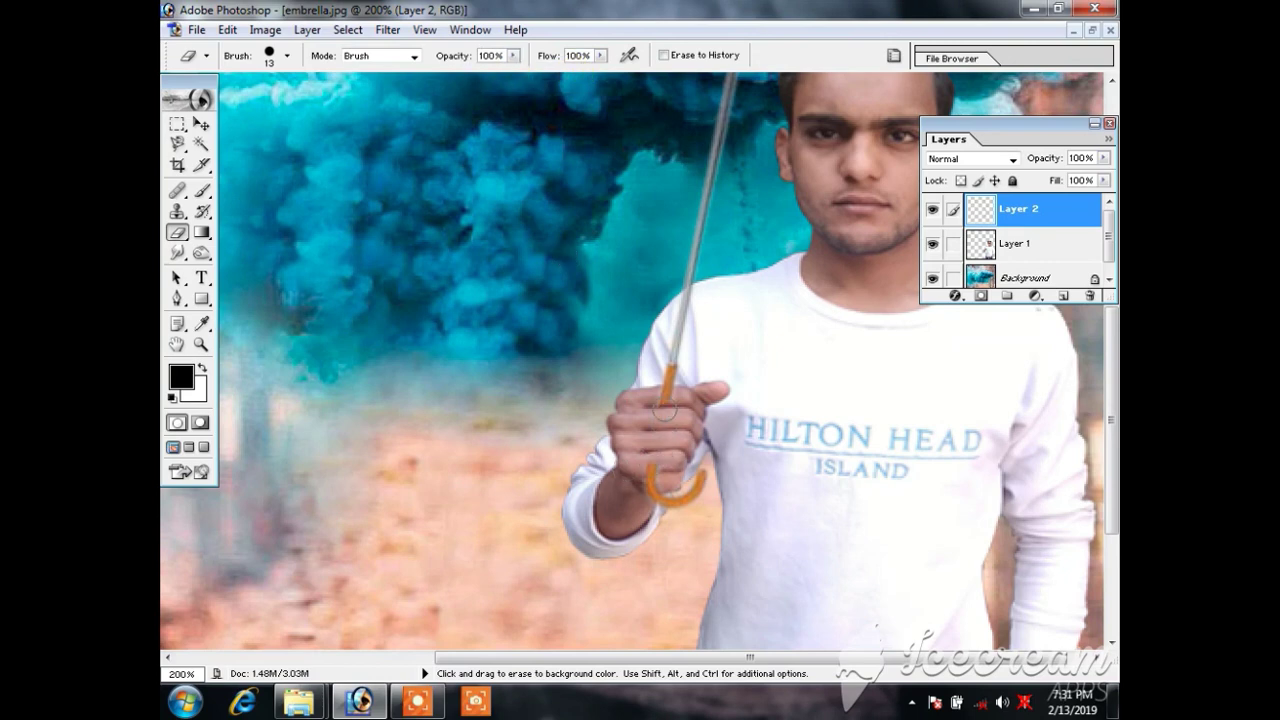
key("ctrl+plus")
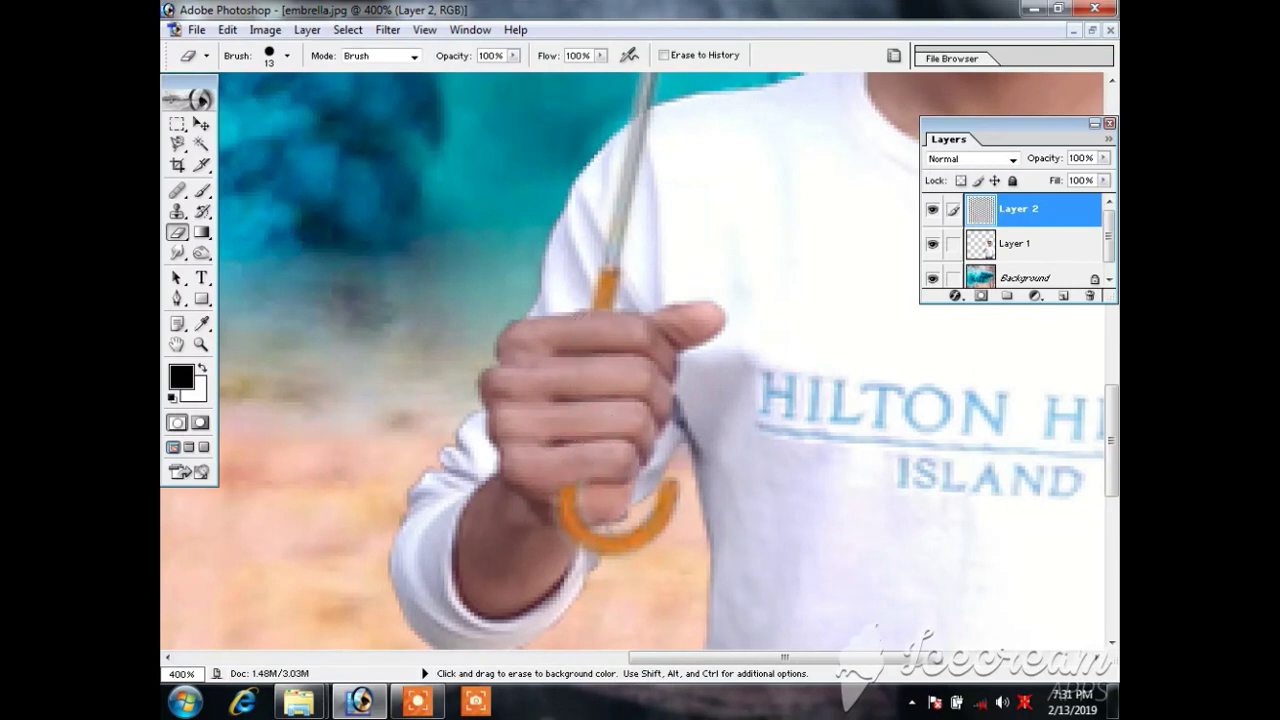
Step: Erase the top of the umbrella pole into the smoke, then set eraser opacity to 29%
mouse_move(726, 231)
left_mouse_down()
mouse_move(670, 260)
mouse_move(611, 486)
left_mouse_up()
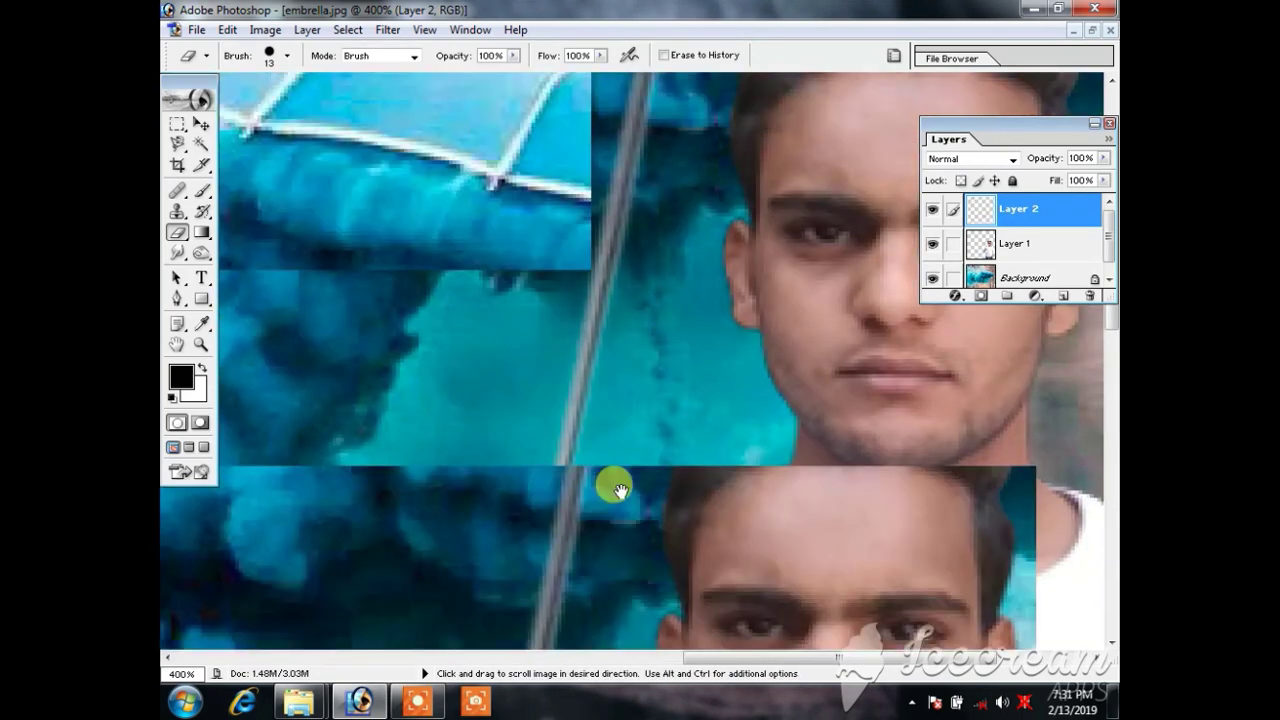
left_click_drag(637, 417, 672, 305)
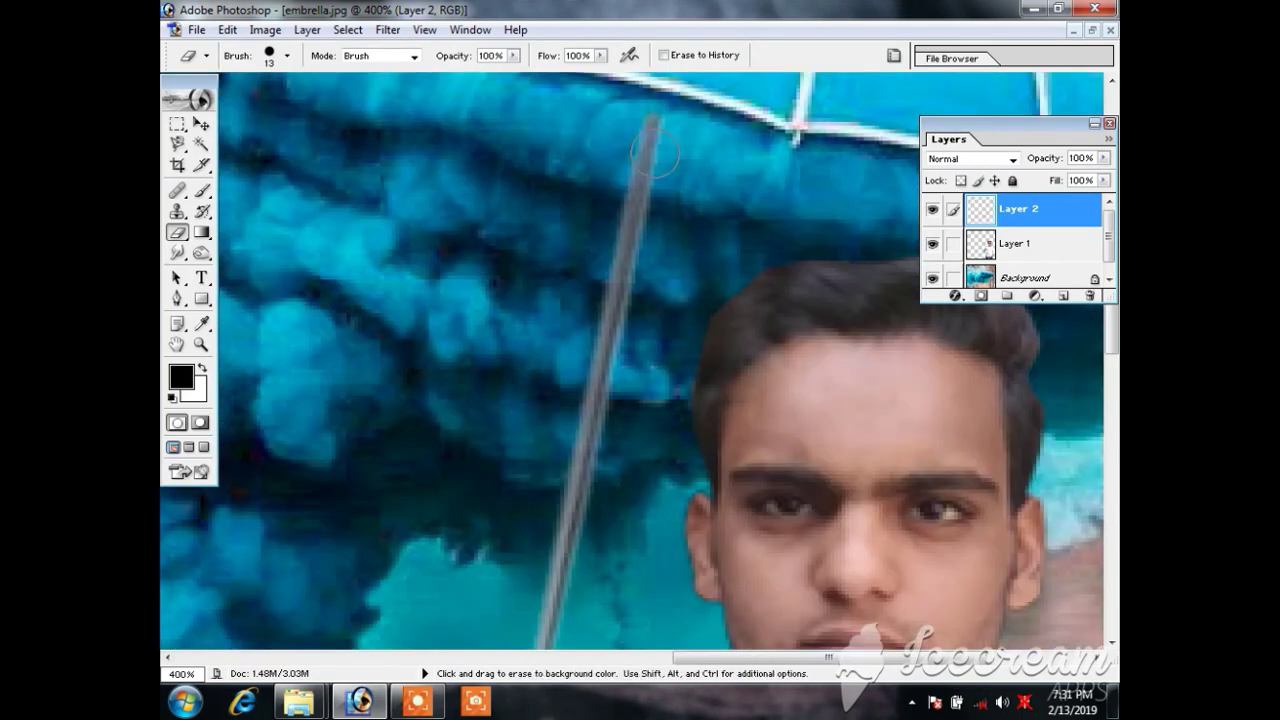
left_click_drag(652, 118, 606, 366)
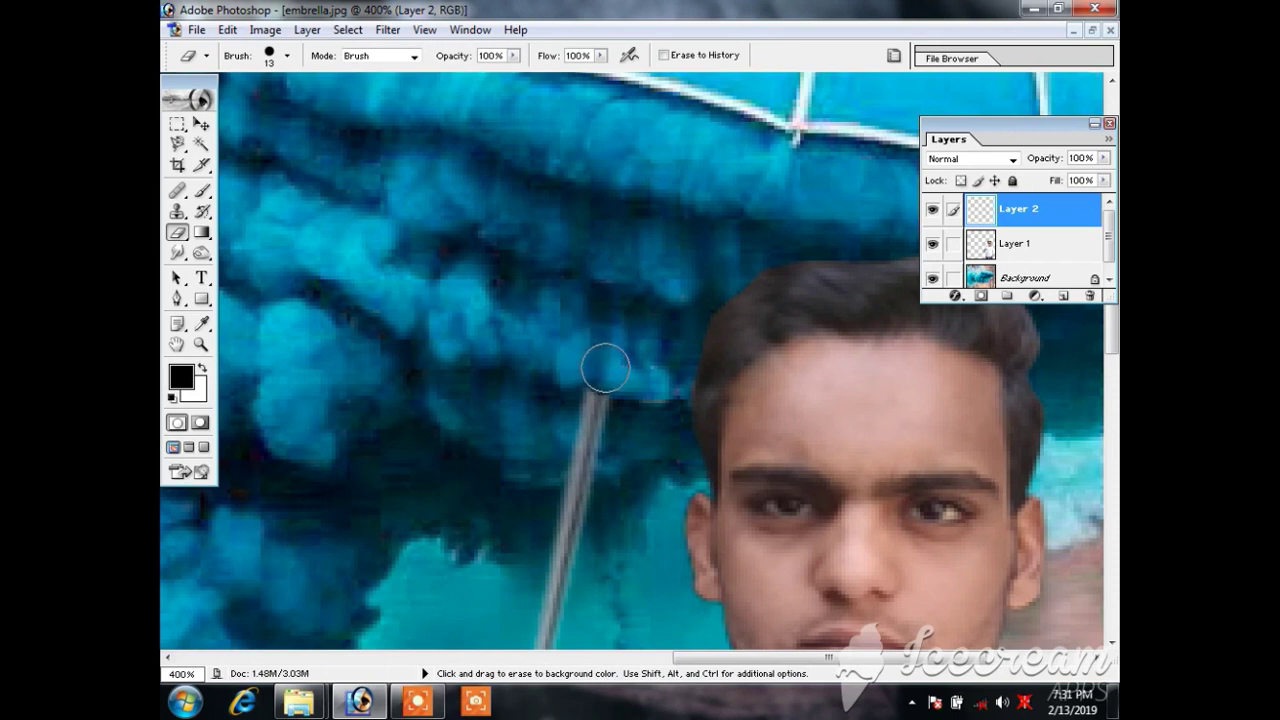
mouse_move(512, 56)
left_mouse_down()
mouse_move(477, 80)
mouse_move(447, 78)
left_mouse_up()
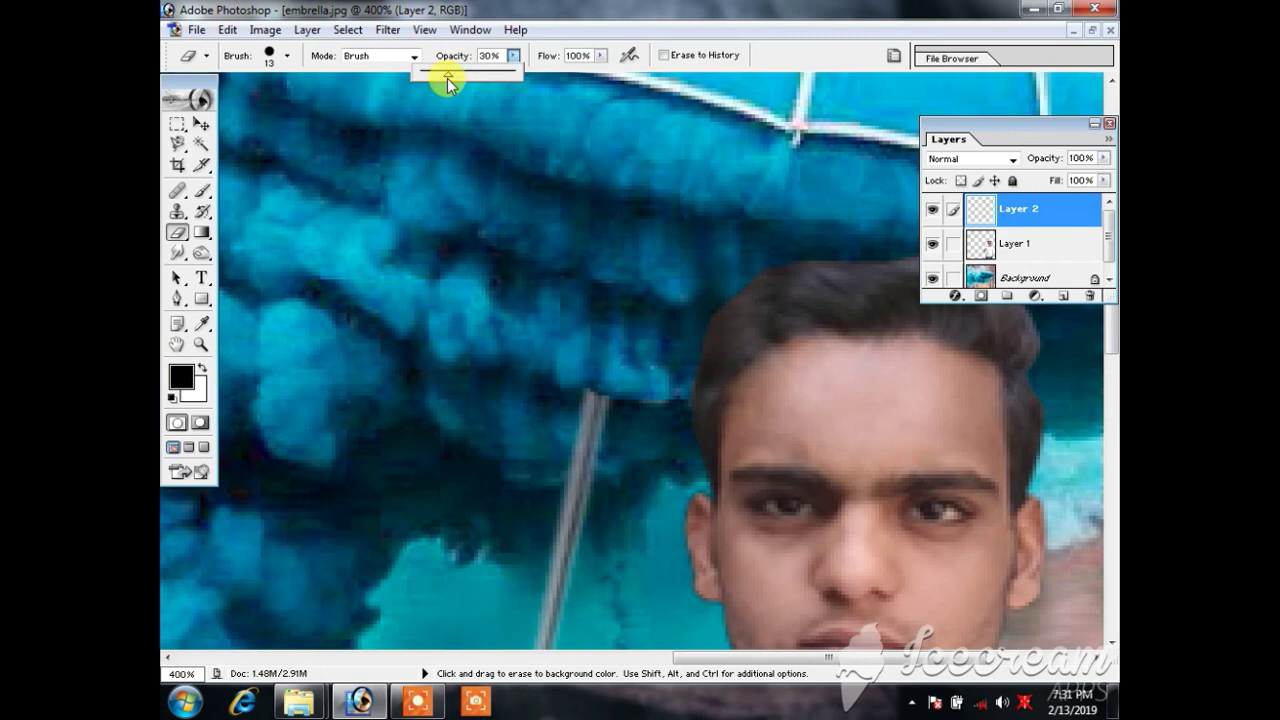
left_click(580, 370)
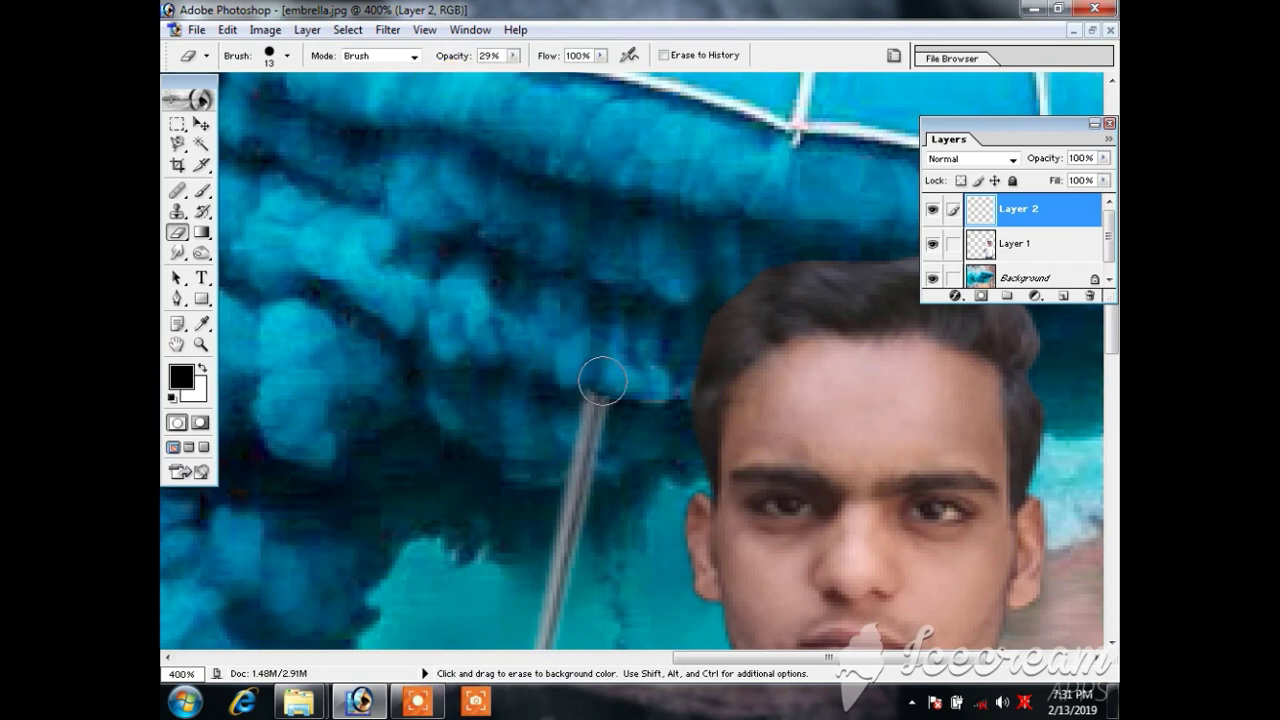
left_click(662, 375, "ctrl+alt")
left_click(662, 375, "alt")
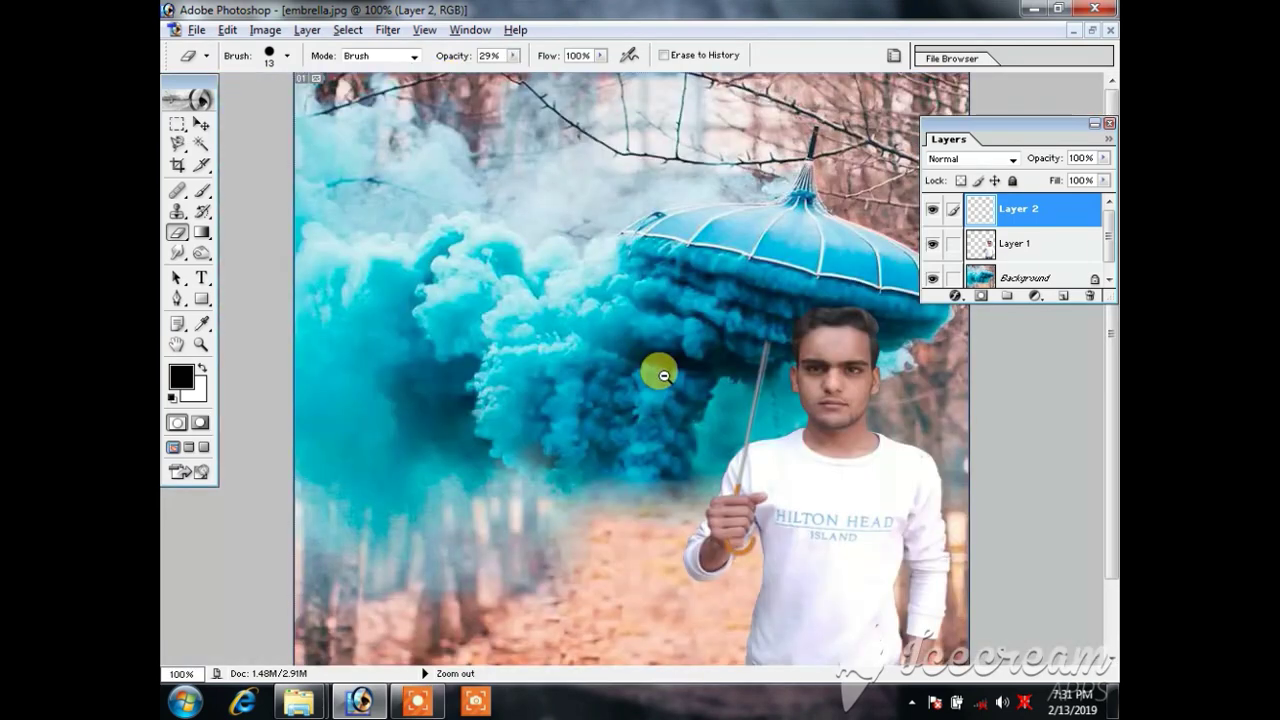
left_click(662, 375, "alt")
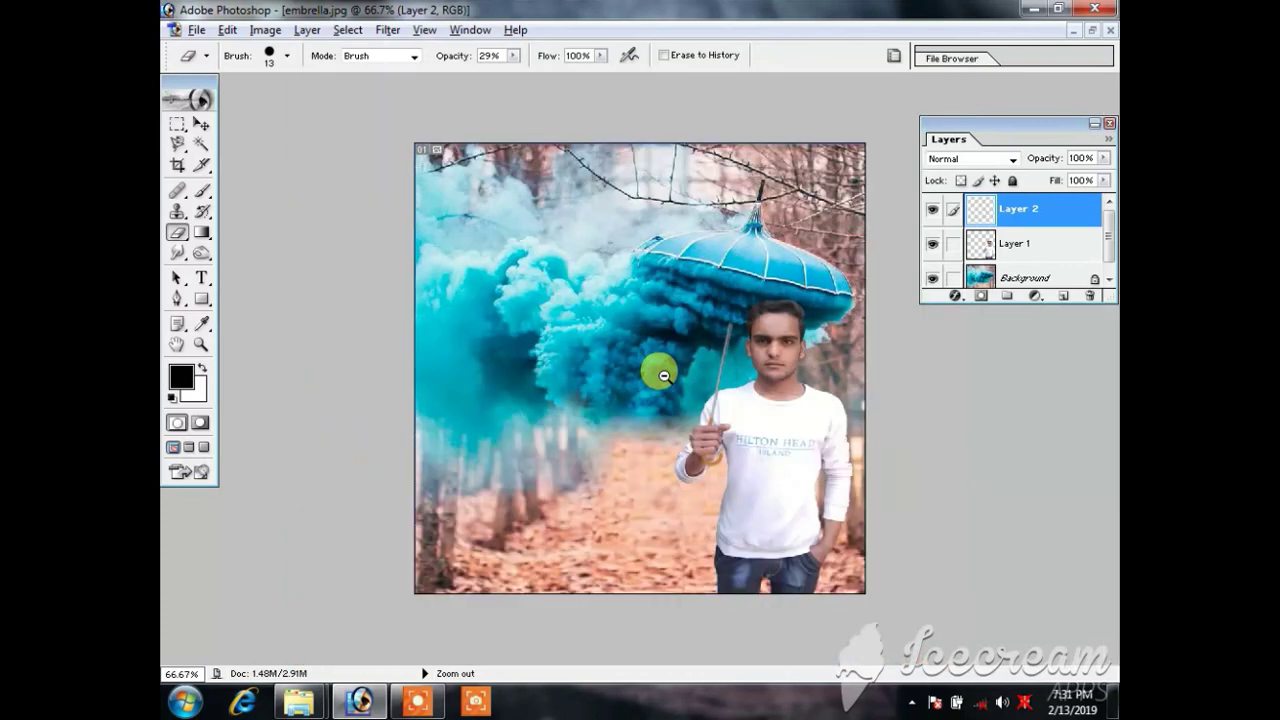
left_click(1060, 248)
key("z")
left_click(780, 306)
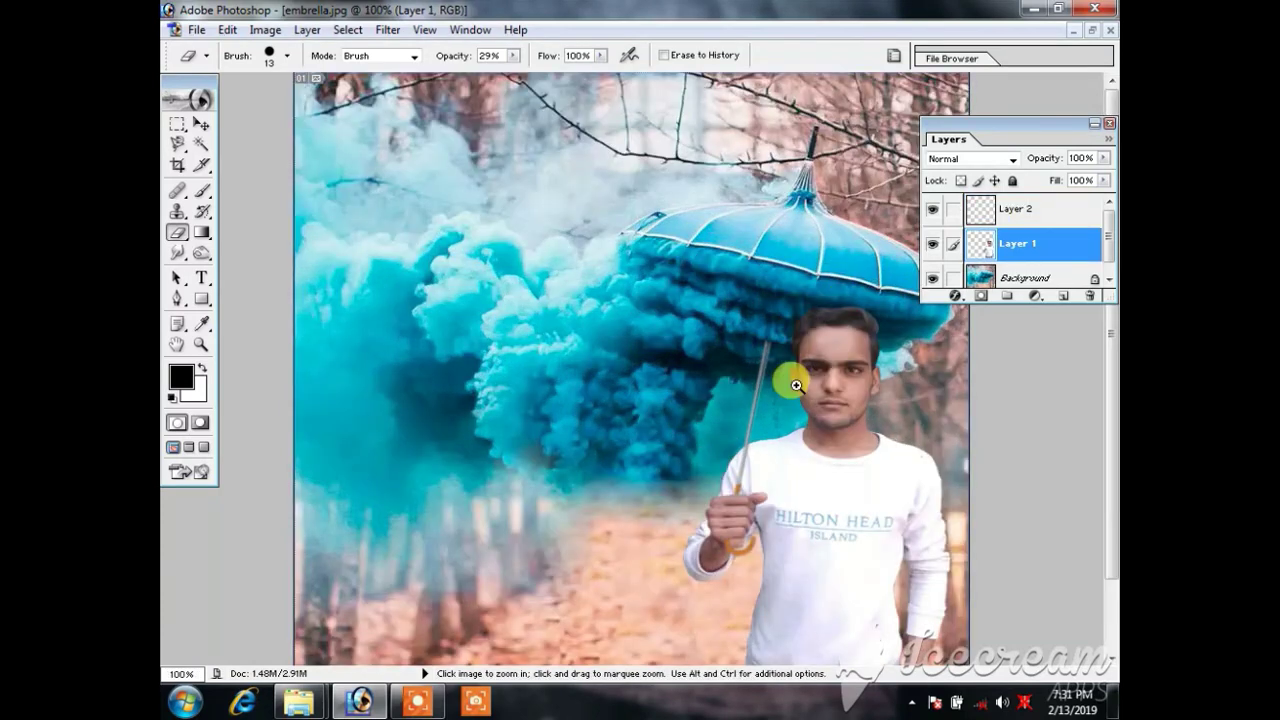
left_click(810, 402)
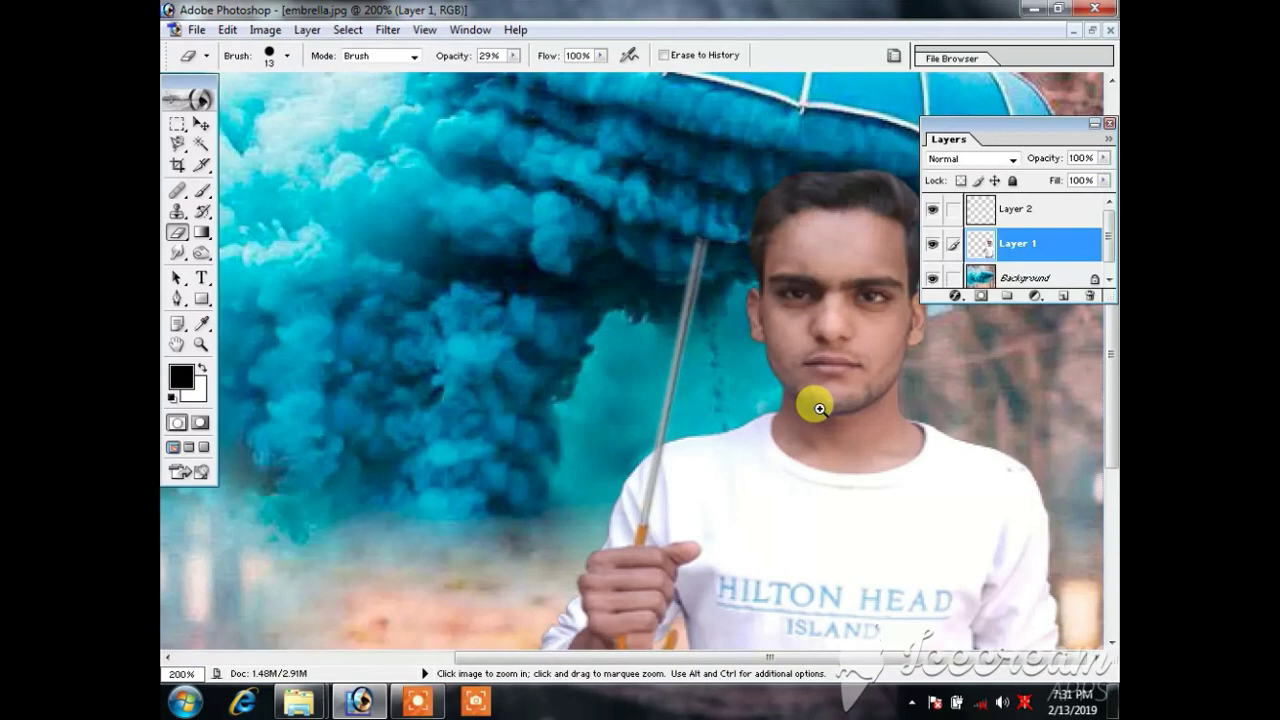
left_click(819, 409)
key("e")
scroll(794, 171, "up", 3)
scroll(749, 437, "up", 1)
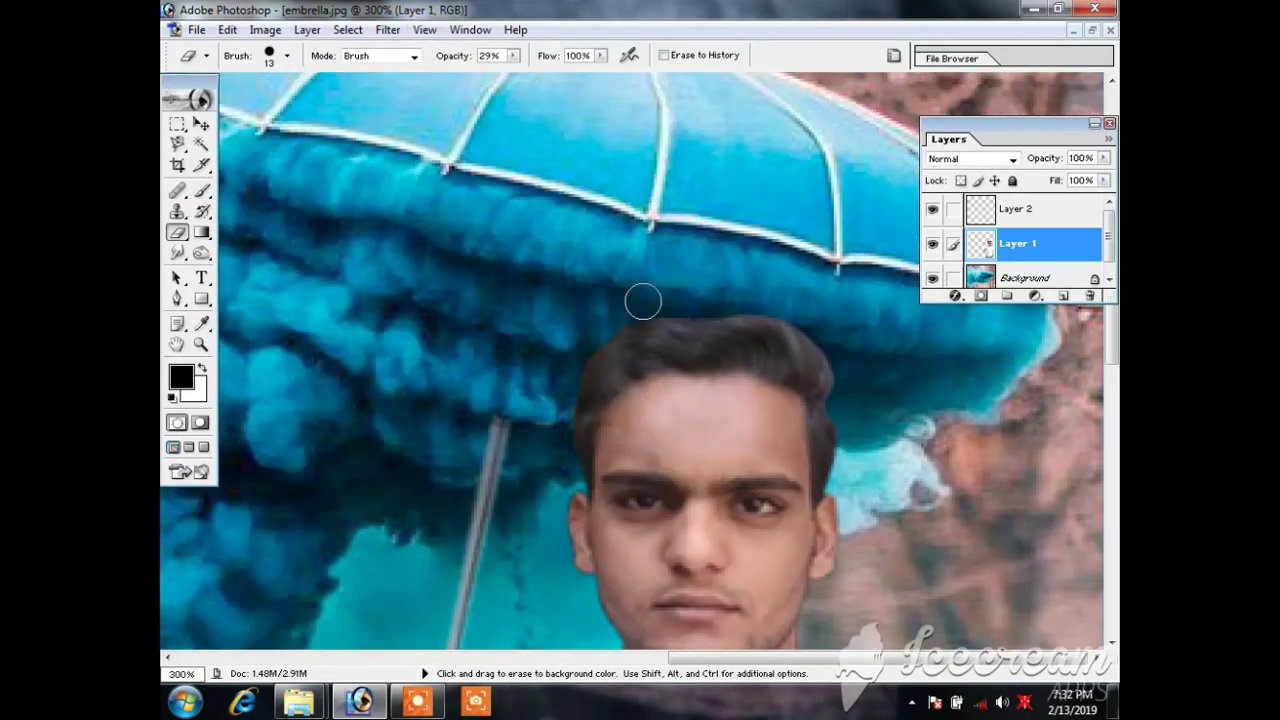
mouse_move(663, 320)
left_mouse_down()
mouse_move(744, 313)
mouse_move(643, 320)
mouse_move(740, 317)
mouse_move(824, 362)
left_mouse_up()
left_click_drag(626, 320, 592, 324)
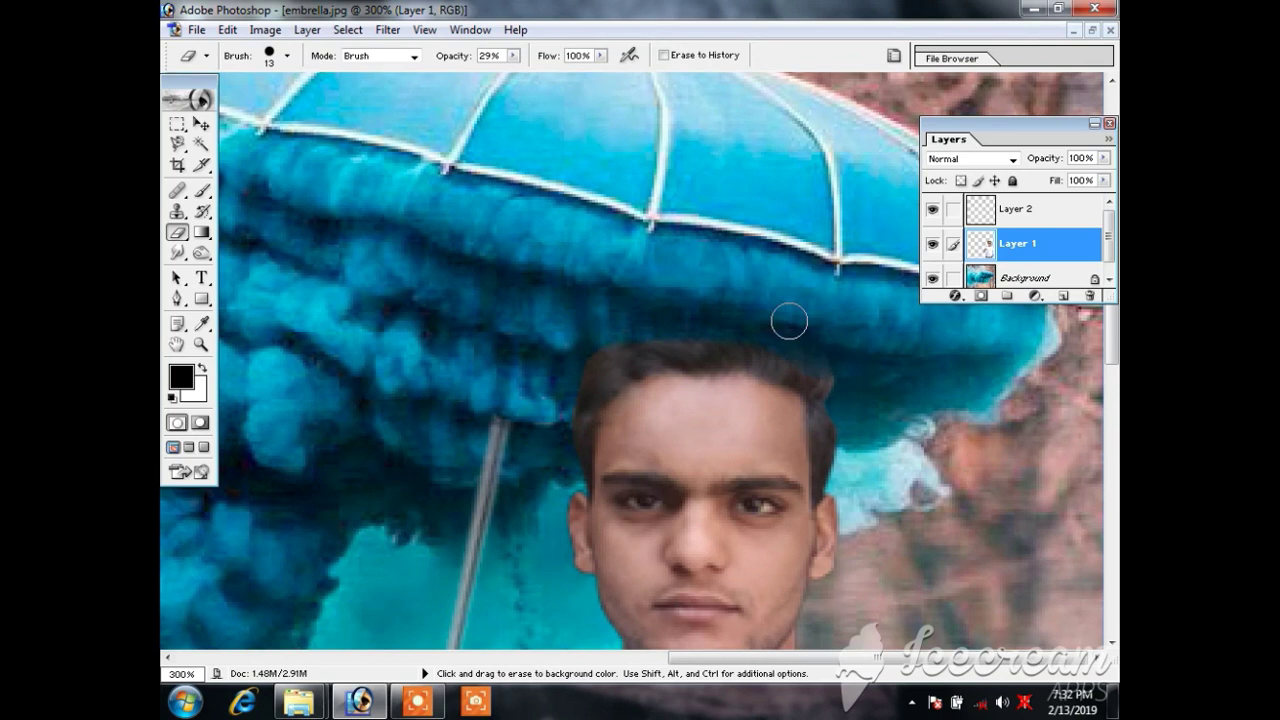
left_click(513, 55)
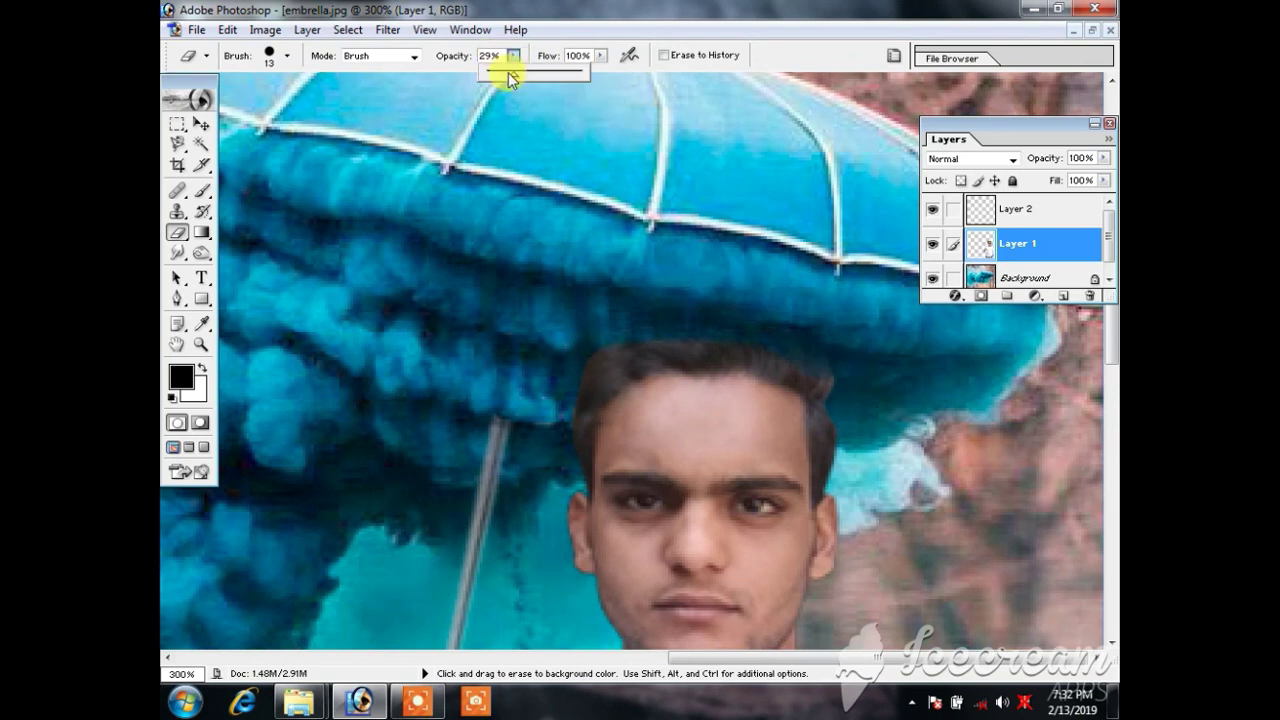
left_click_drag(511, 74, 508, 74)
left_click(592, 342)
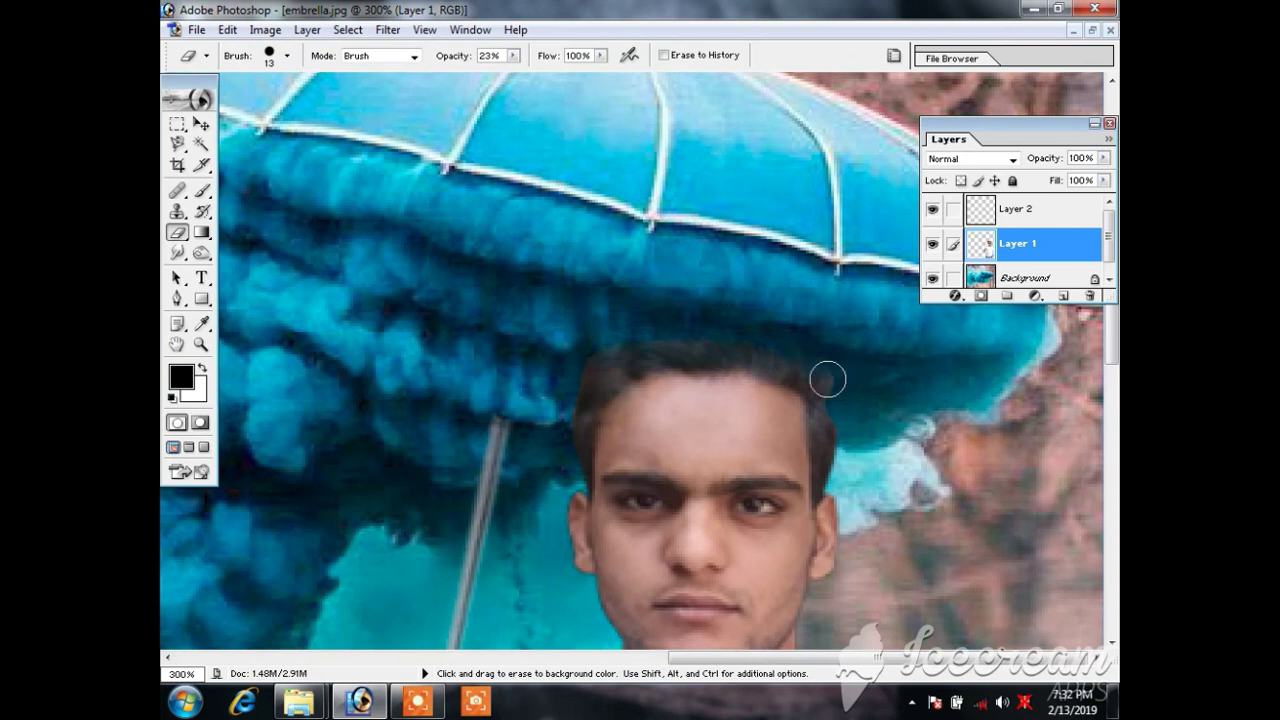
left_click_drag(611, 352, 706, 339)
left_click_drag(806, 343, 640, 337)
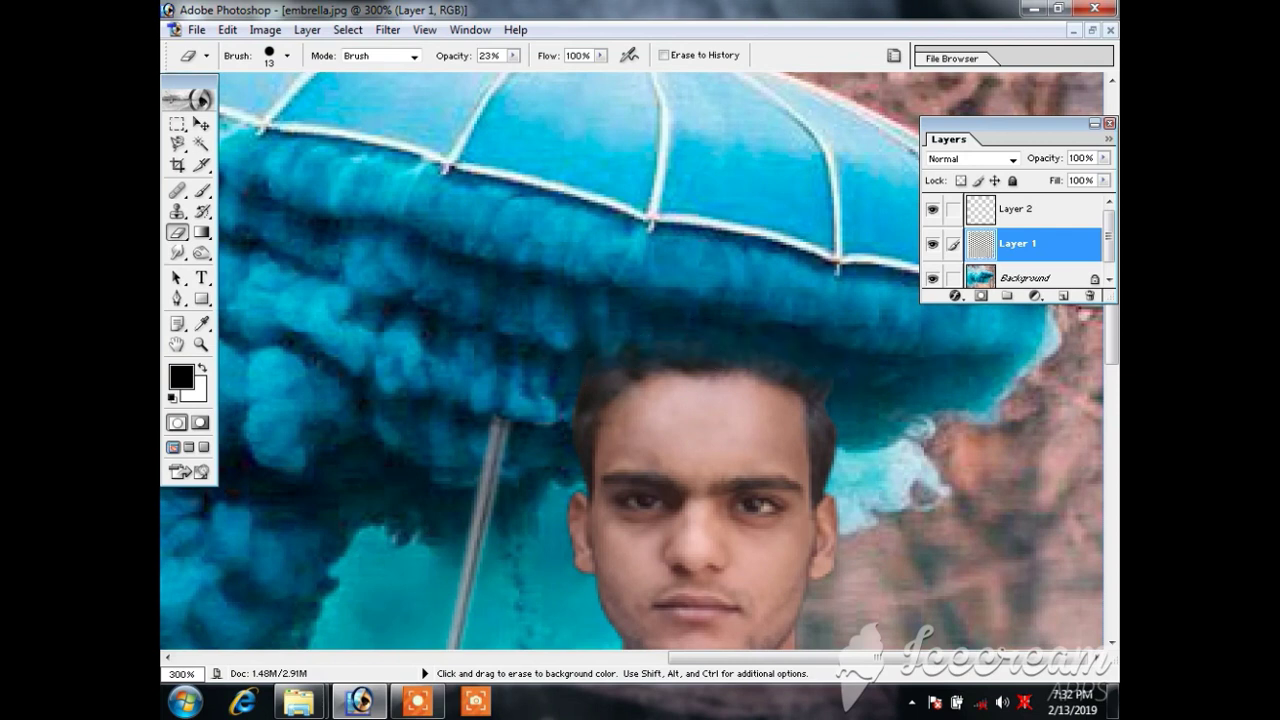
left_click(714, 337, "alt")
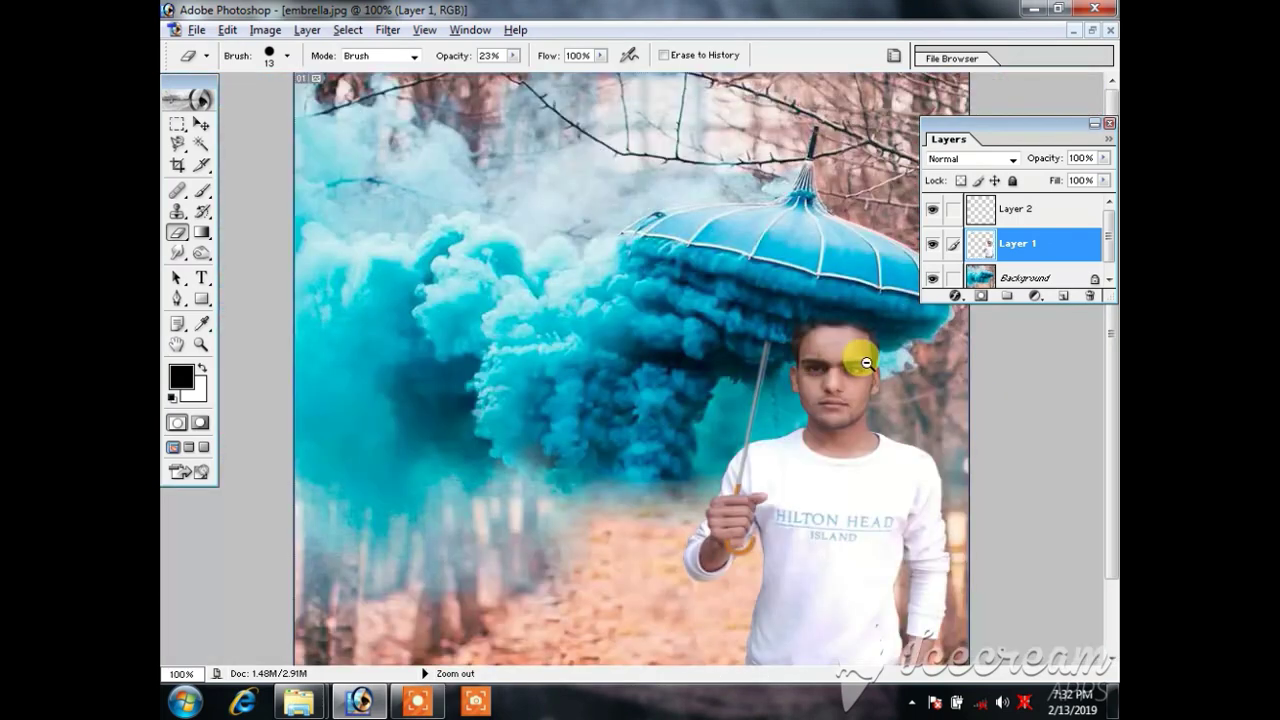
left_click(850, 348, "alt")
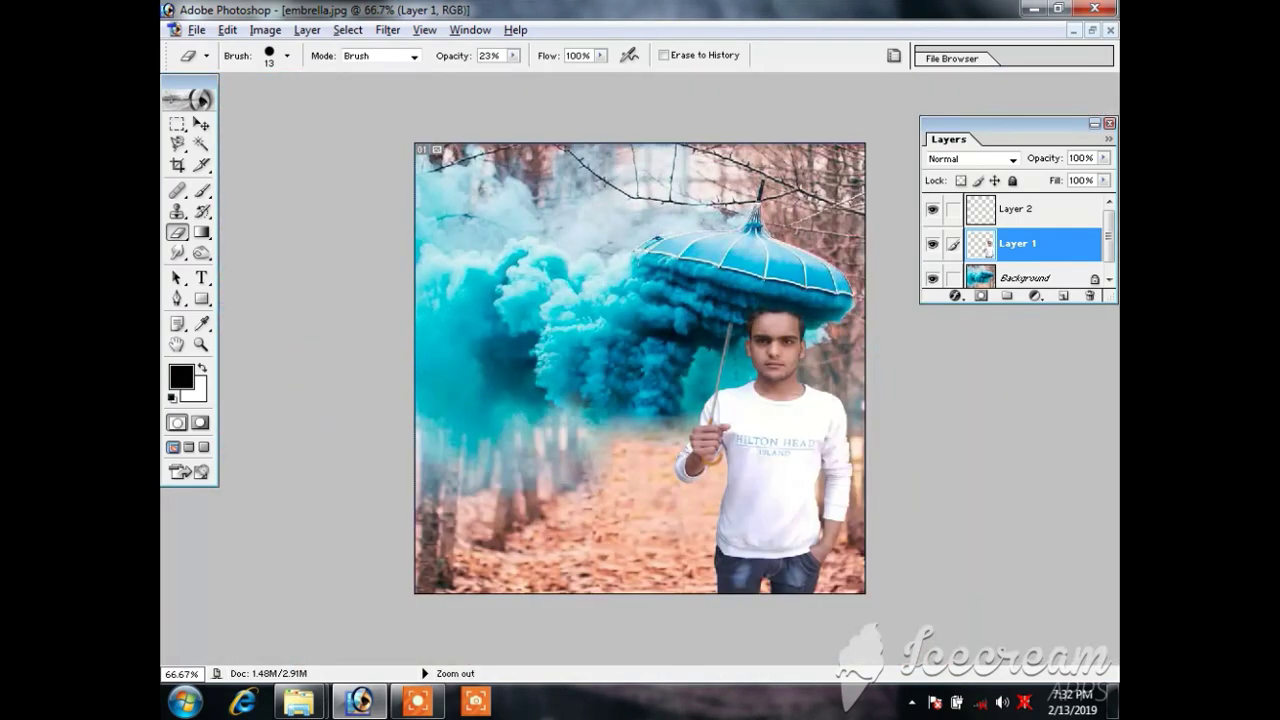
left_click(822, 310, "alt")
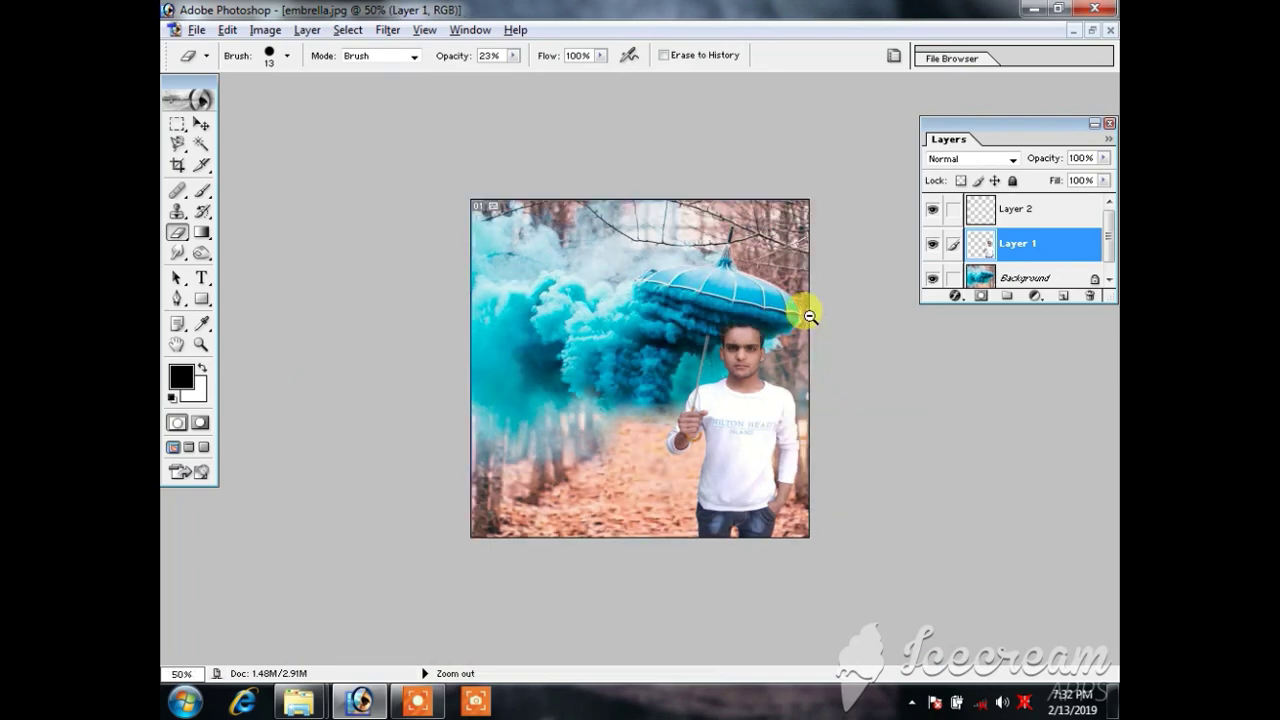
left_click(755, 343)
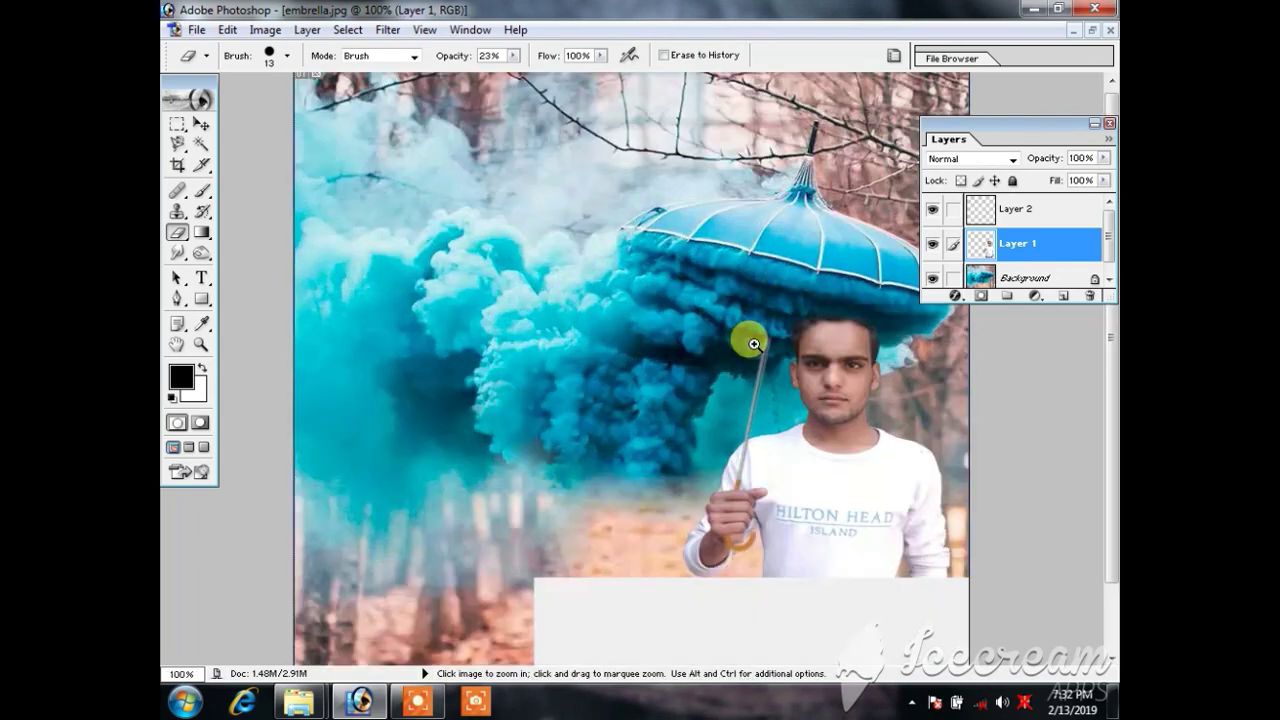
left_click(750, 340)
left_click(795, 346)
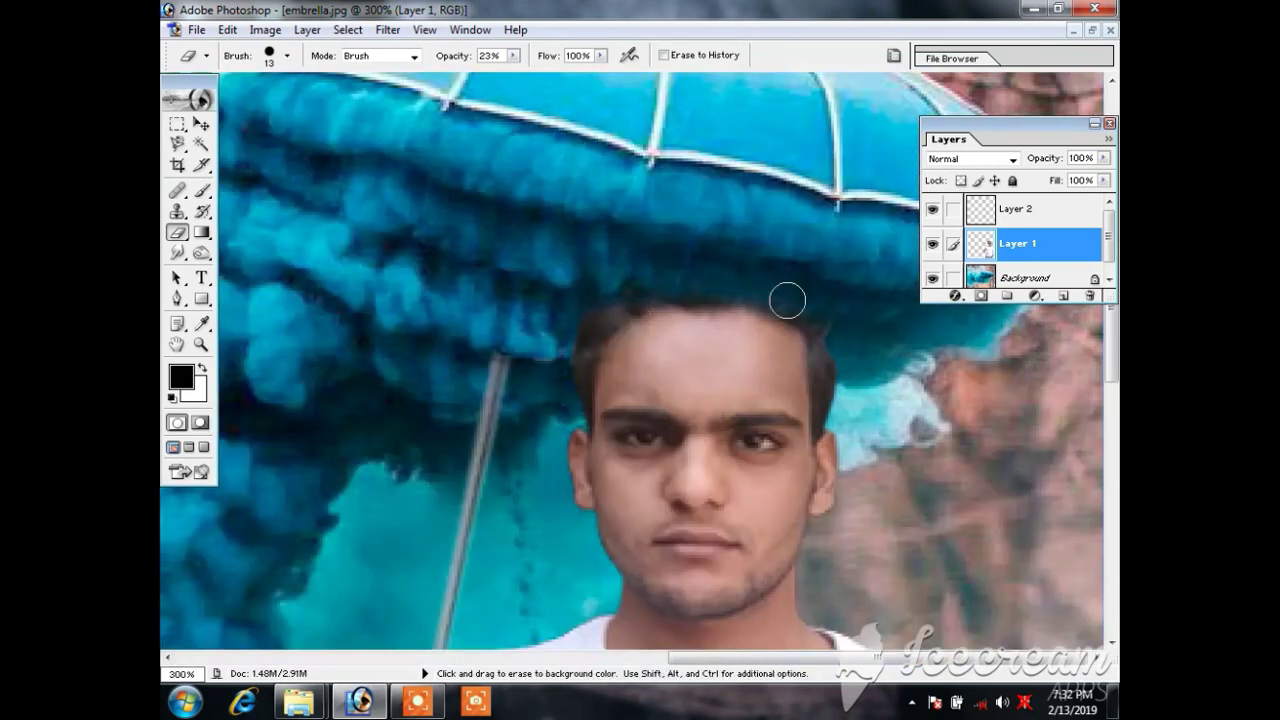
left_click(620, 307, "alt")
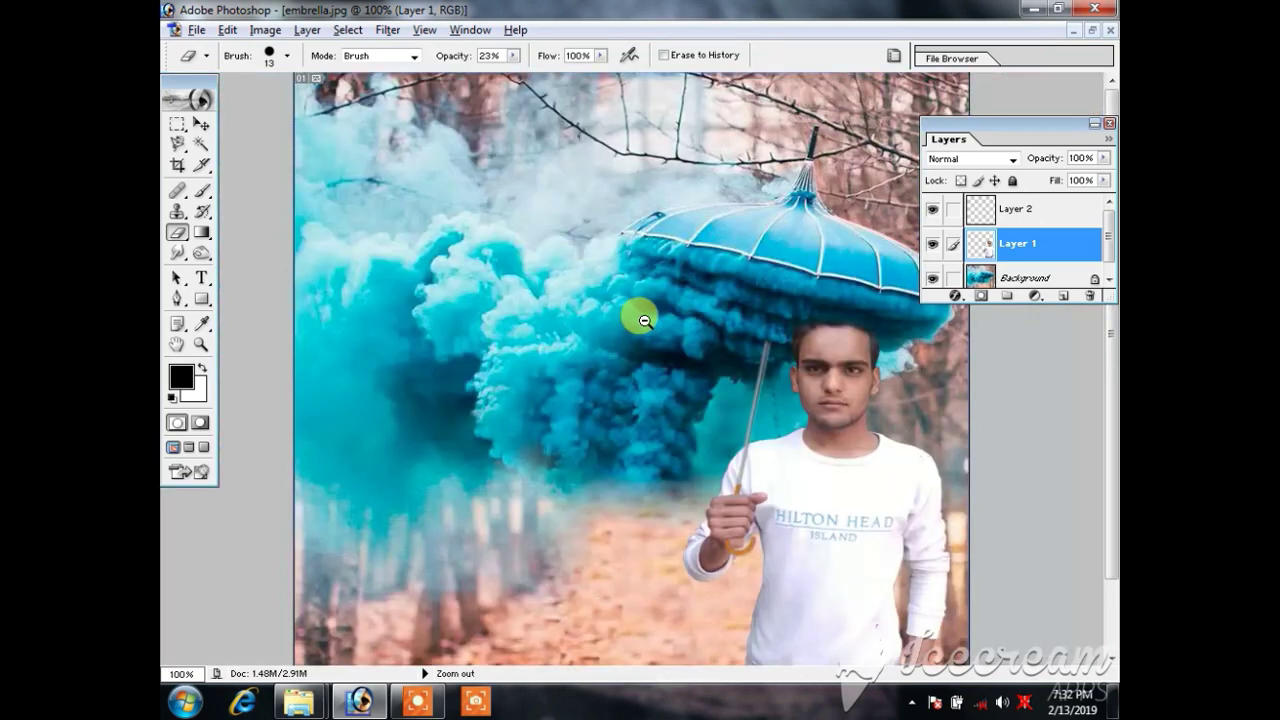
left_click(640, 314, "alt")
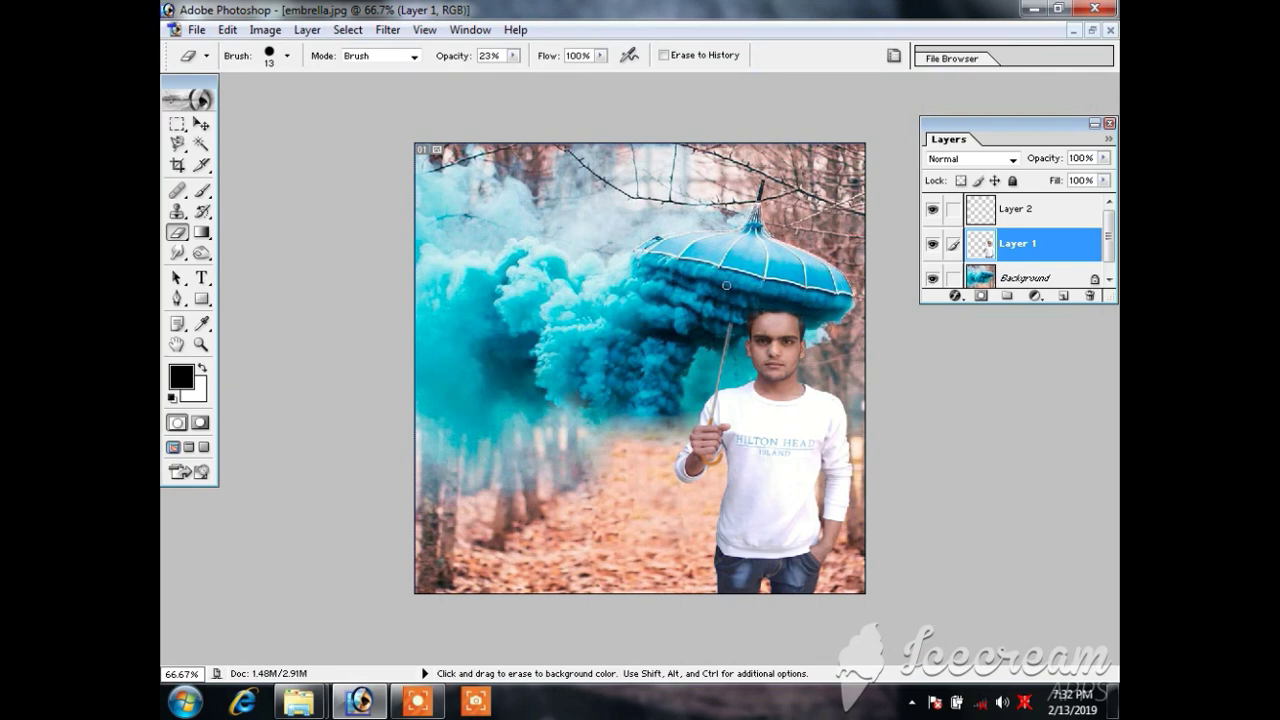
Step: Erase along the forehead hairline at 60% Eraser opacity to blend it under the umbrella
left_click_drag(792, 312, 832, 362)
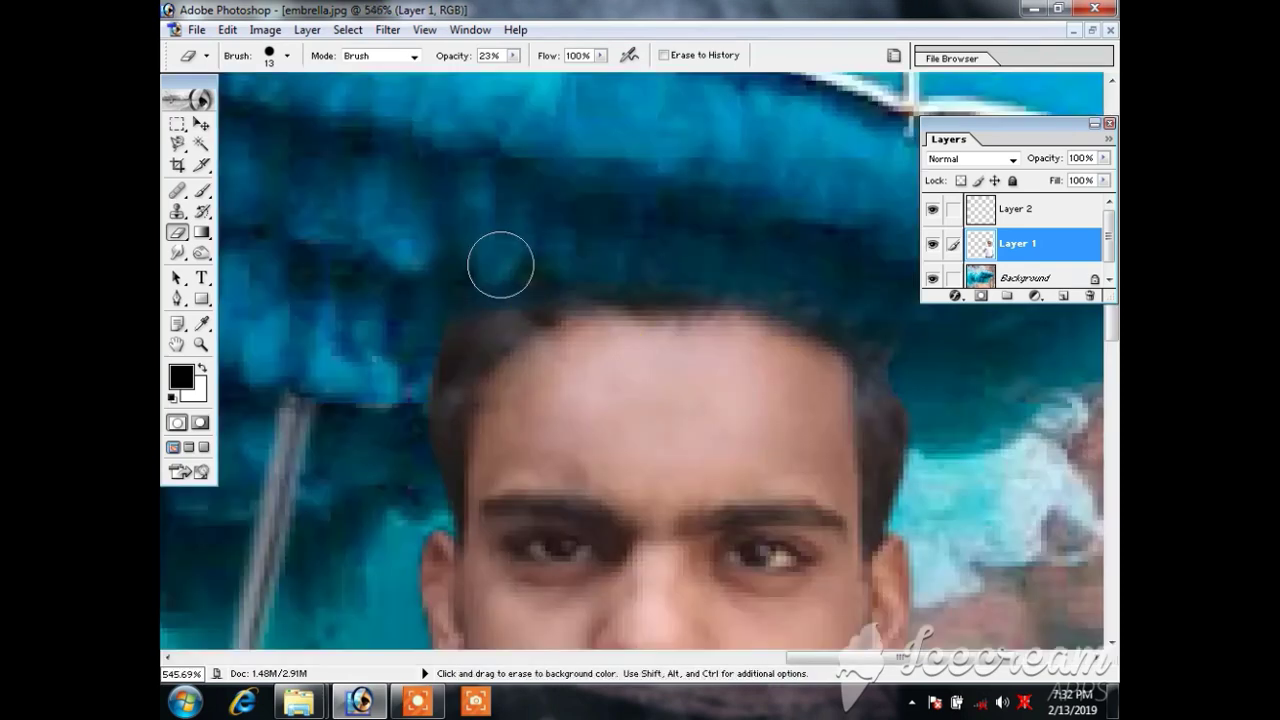
left_click(512, 56)
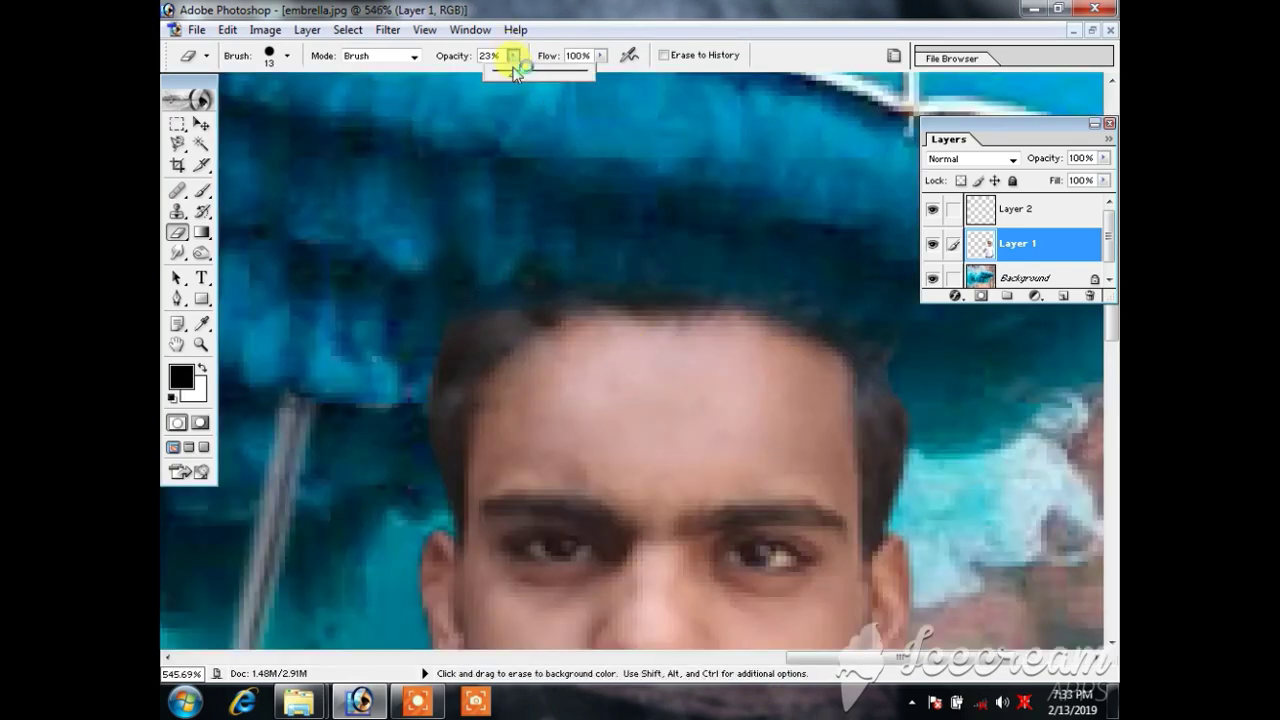
mouse_move(509, 281)
left_mouse_down()
mouse_move(797, 311)
mouse_move(883, 354)
left_mouse_up()
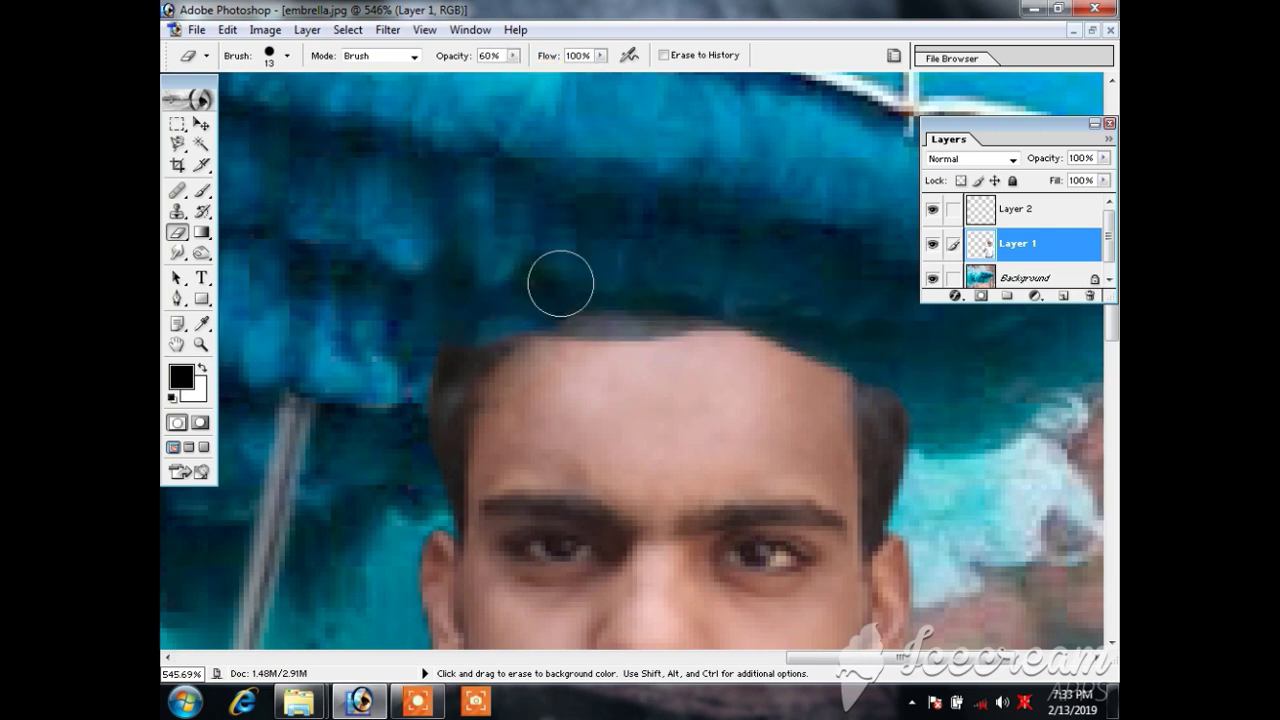
mouse_move(560, 280)
left_mouse_down()
mouse_move(654, 274)
mouse_move(557, 280)
mouse_move(628, 291)
left_mouse_up()
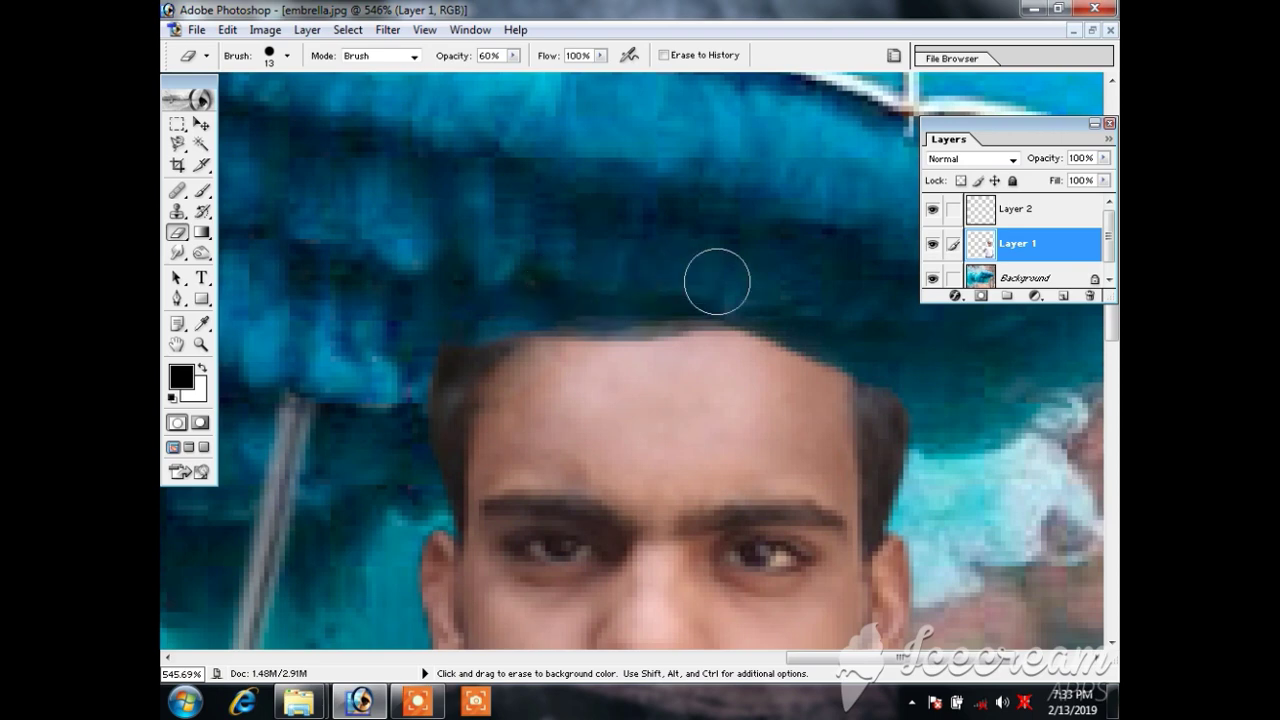
Step: Zoom back out to 50% and make Layer 1 the active layer again
left_click(688, 304, "ctrl+alt")
left_click(690, 335, "ctrl+alt")
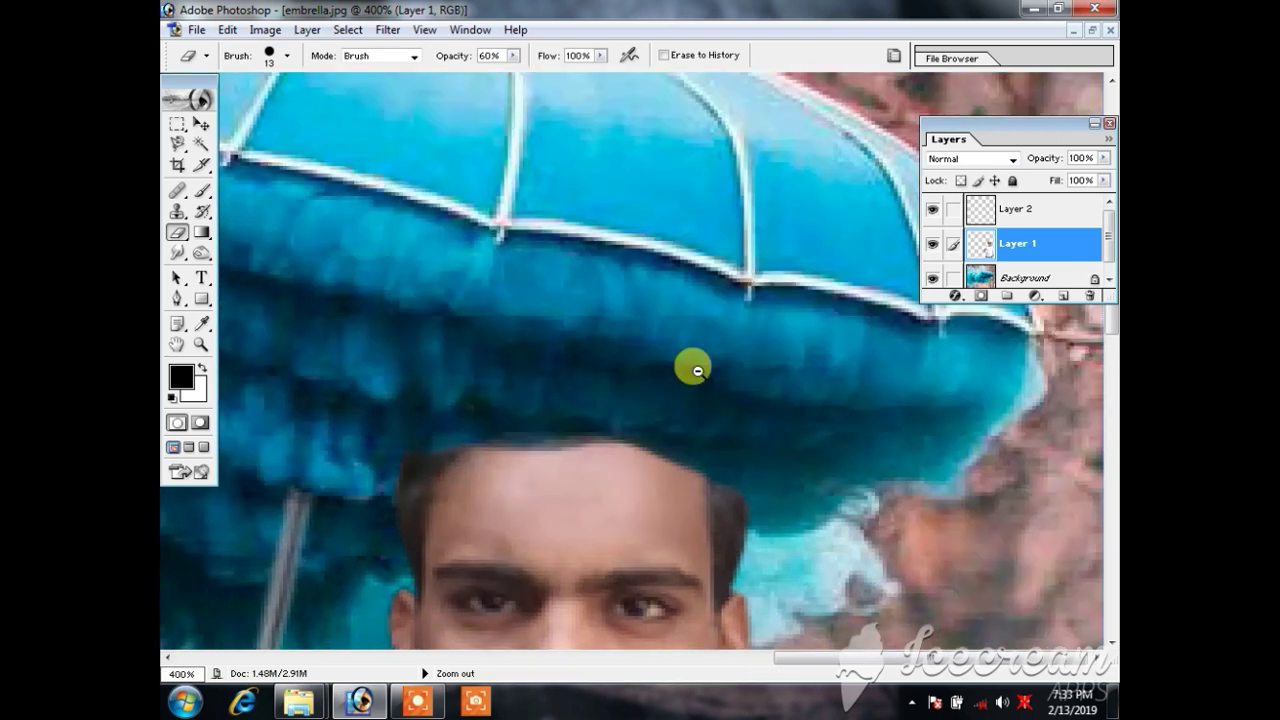
left_click(688, 385, "ctrl+alt")
left_click(740, 420, "ctrl+alt")
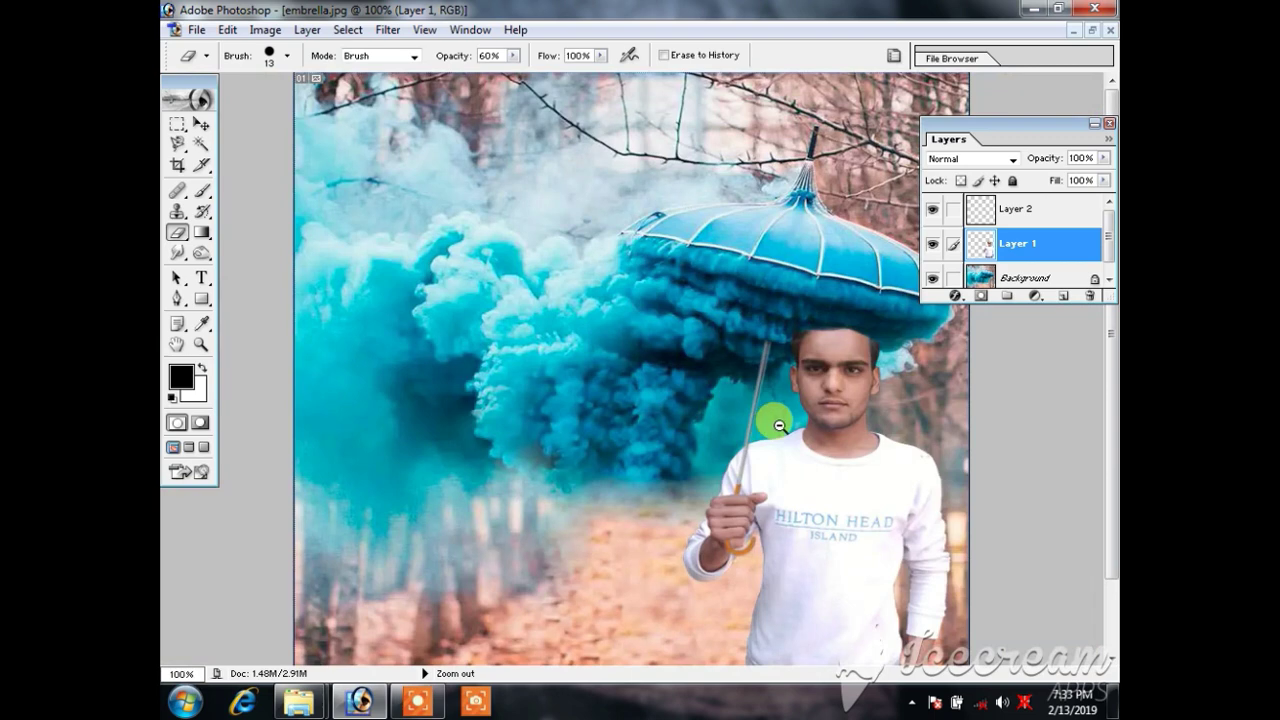
left_click(771, 425, "ctrl+alt")
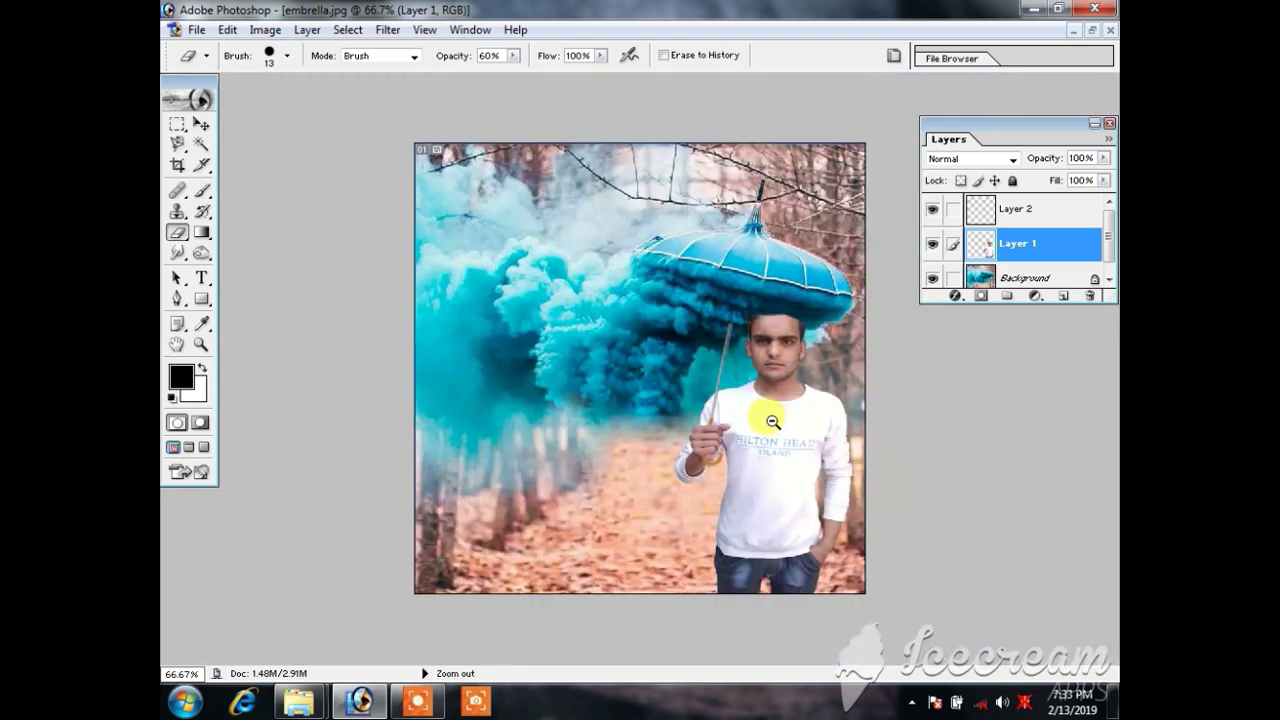
left_click(772, 421, "ctrl+alt")
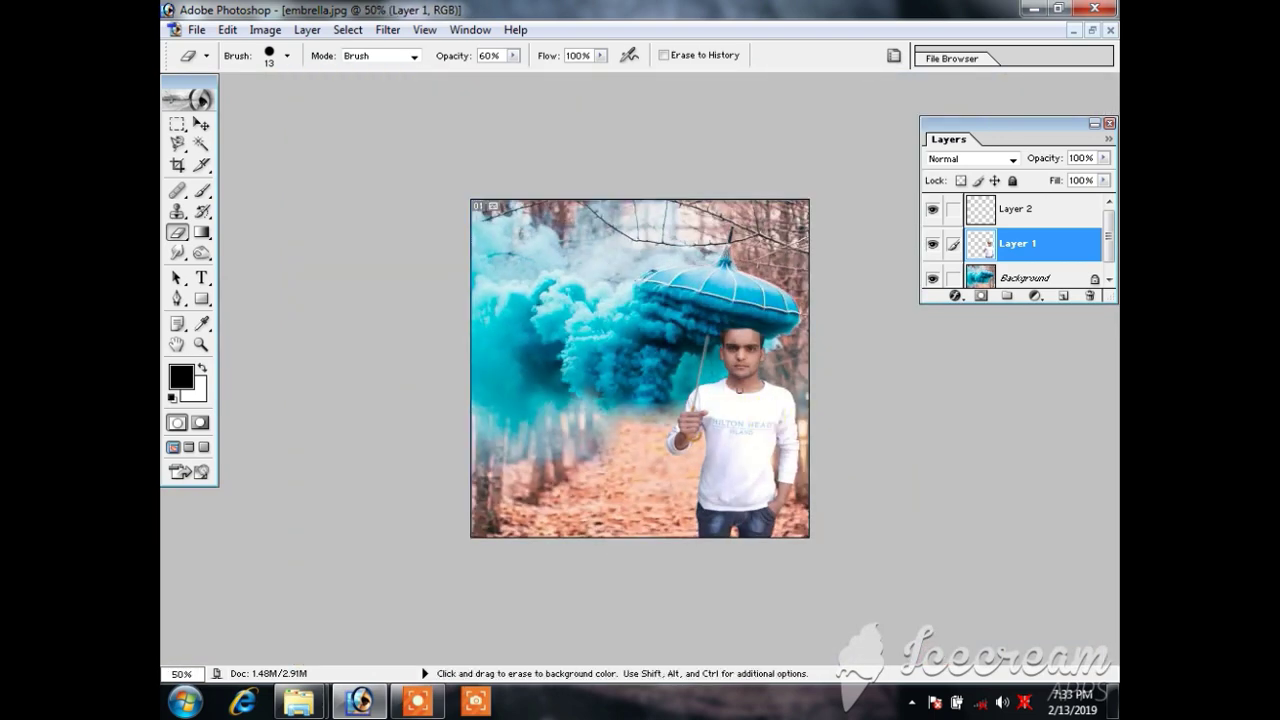
left_click(753, 402, "ctrl")
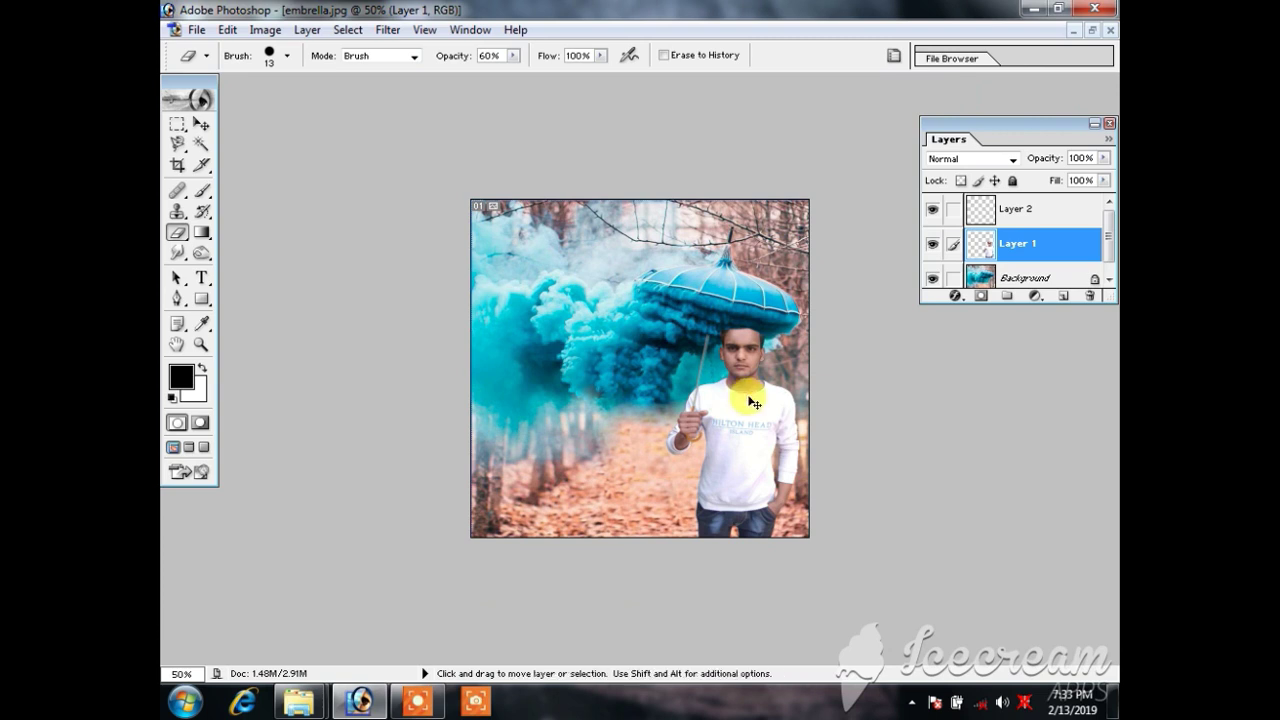
left_click_drag(750, 400, 733, 392)
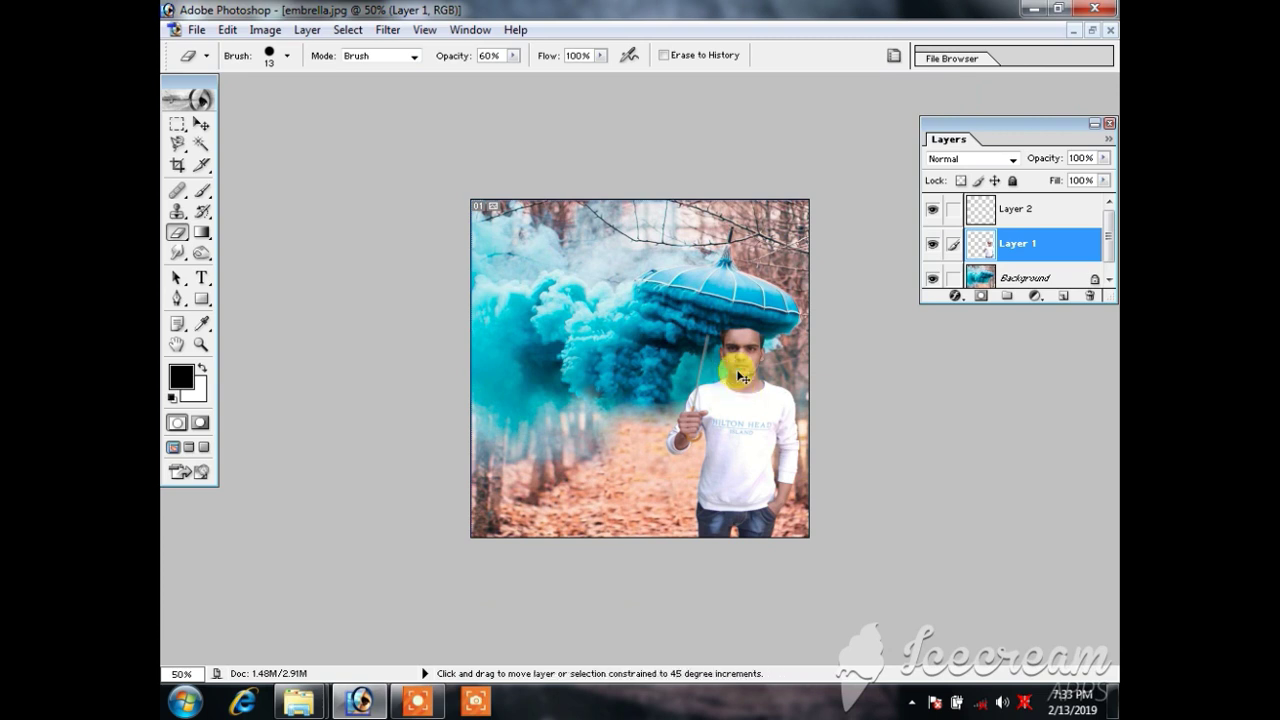
left_click(1008, 272)
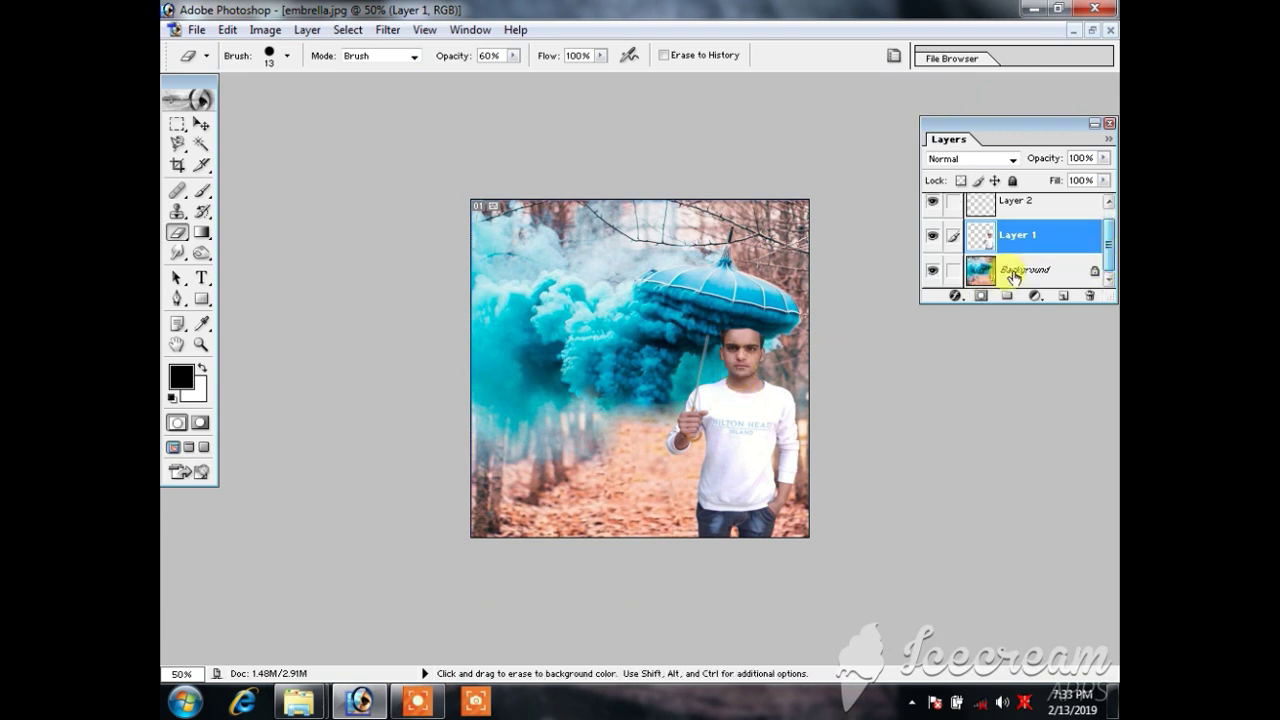
key("ctrl+plus")
left_click(1024, 248)
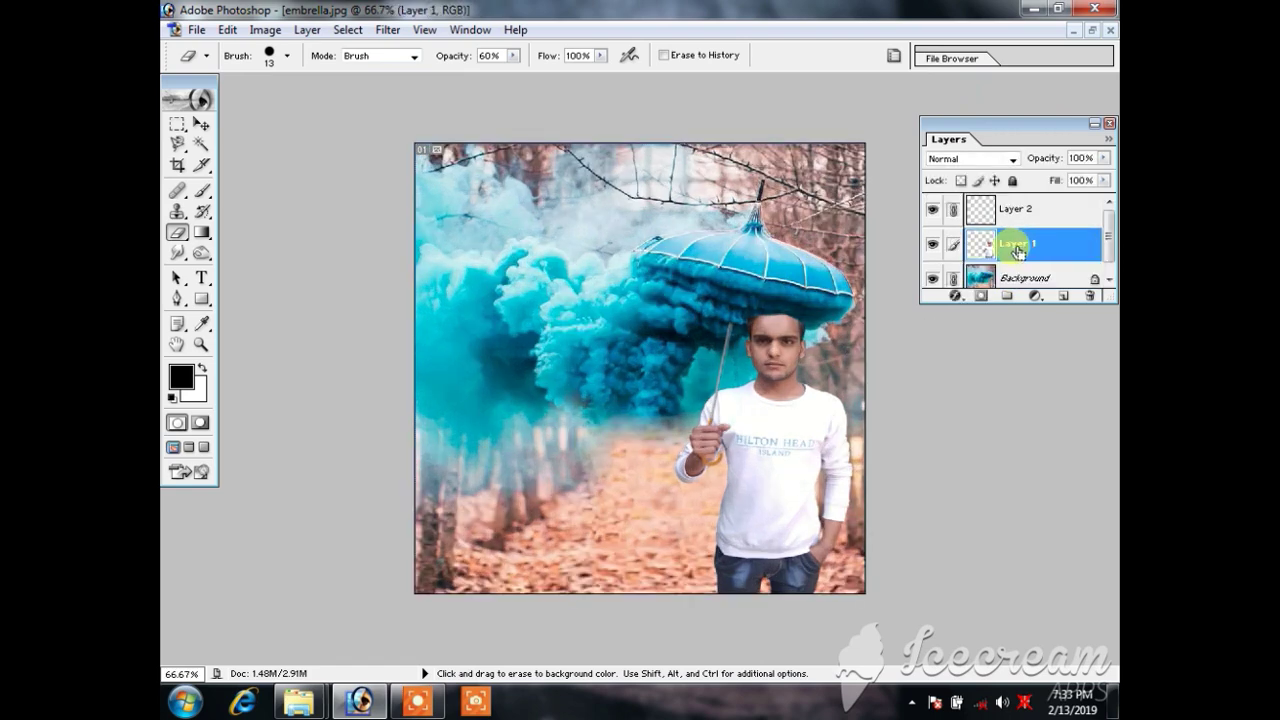
Step: Brighten the overall RGB curve and raise the Red curve with Curves (Ctrl+M)
key("ctrl+m")
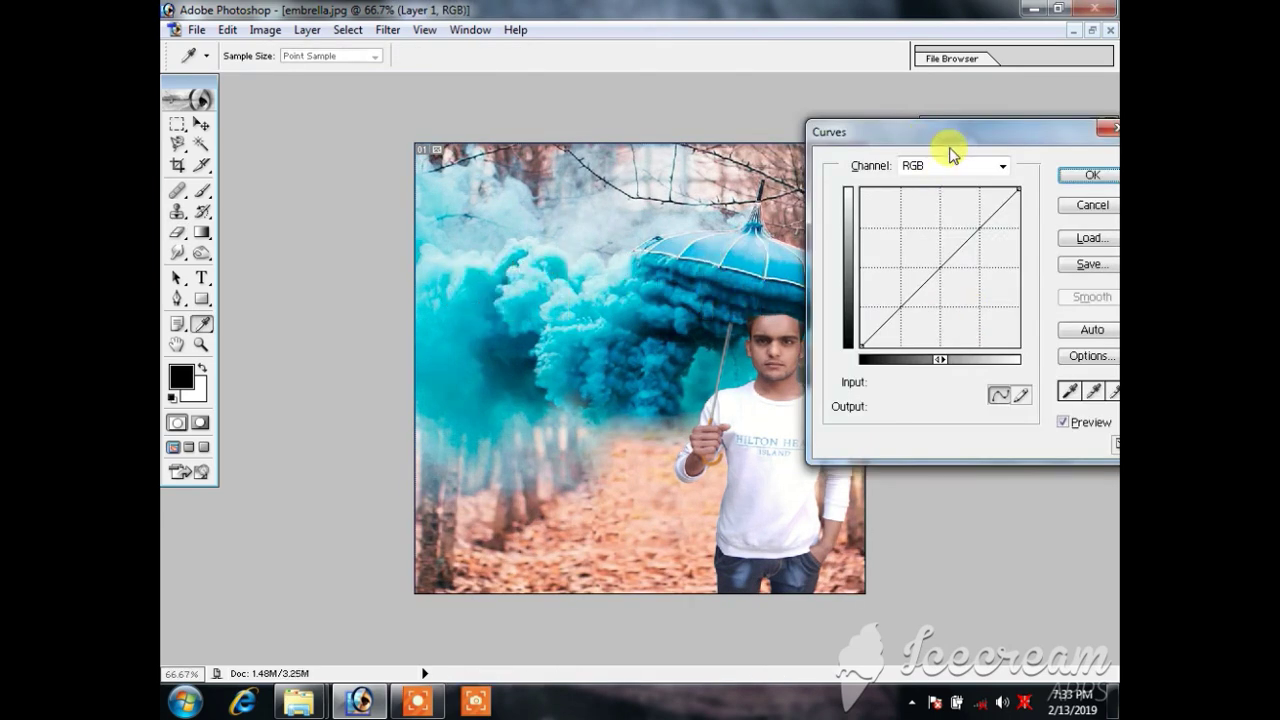
left_click_drag(957, 149, 1009, 163)
left_click(990, 187)
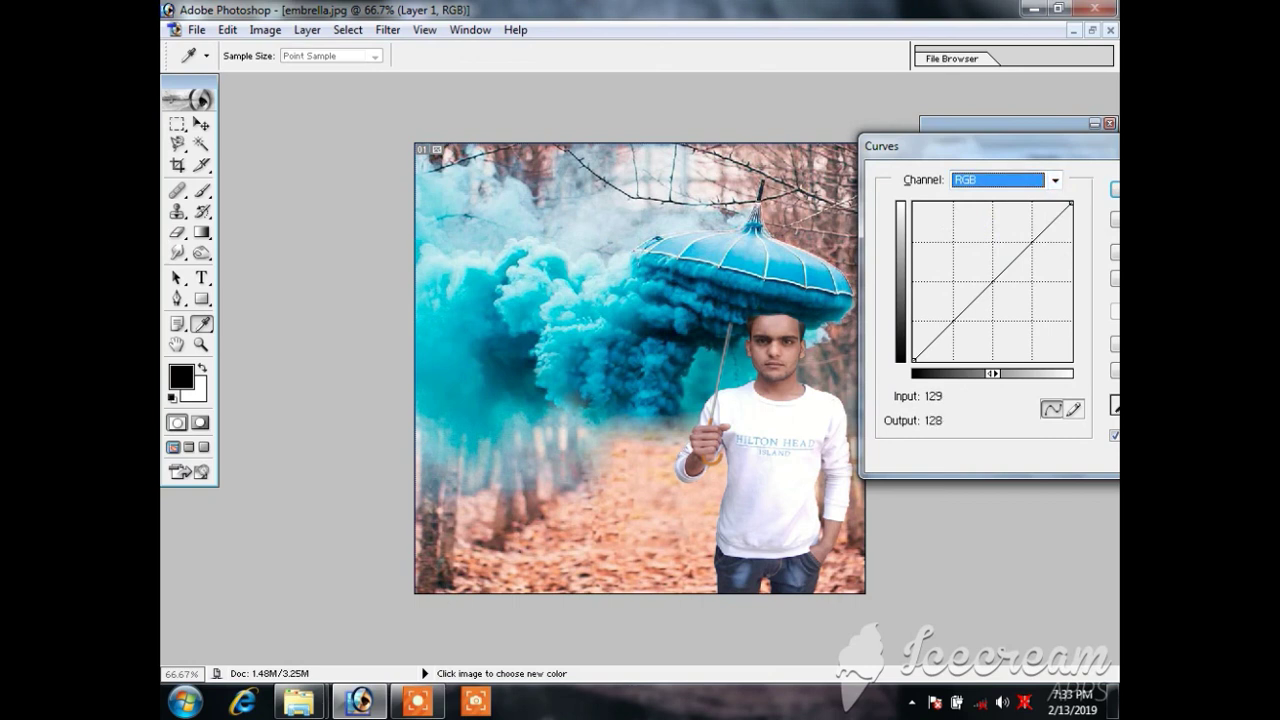
left_click_drag(985, 287, 985, 275)
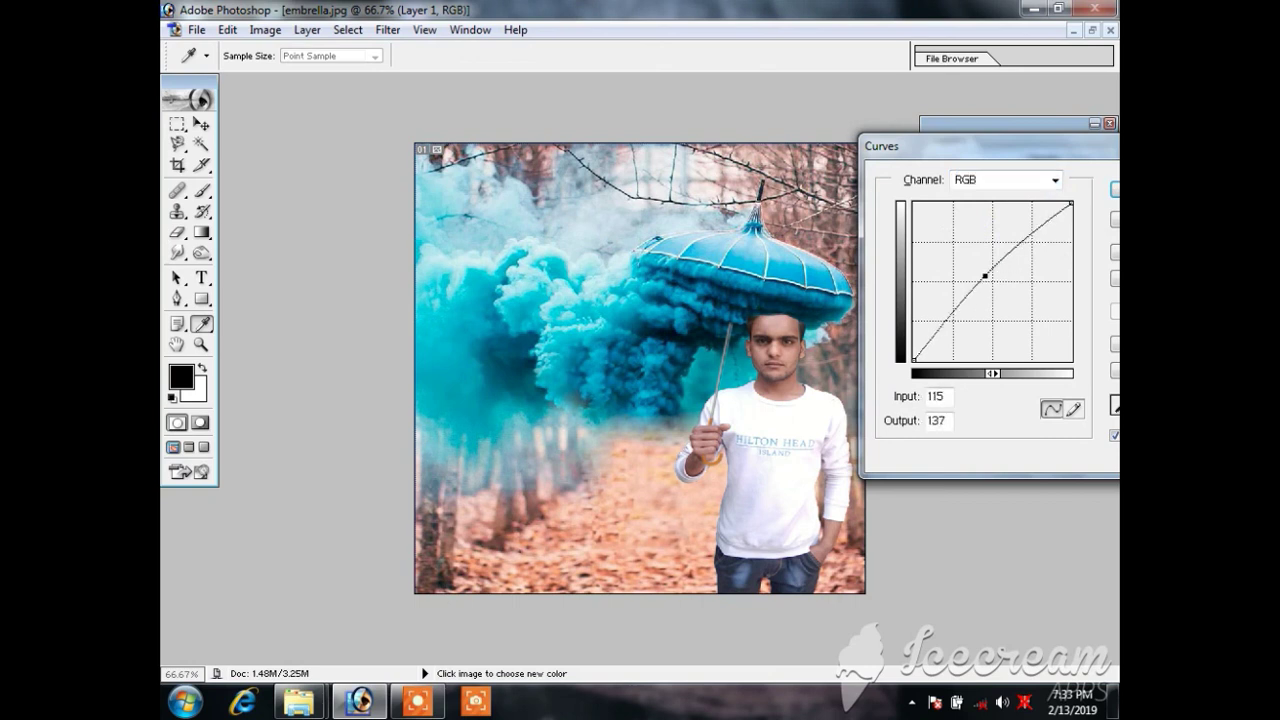
left_click(995, 180)
left_click(987, 214)
left_click_drag(986, 287, 988, 278)
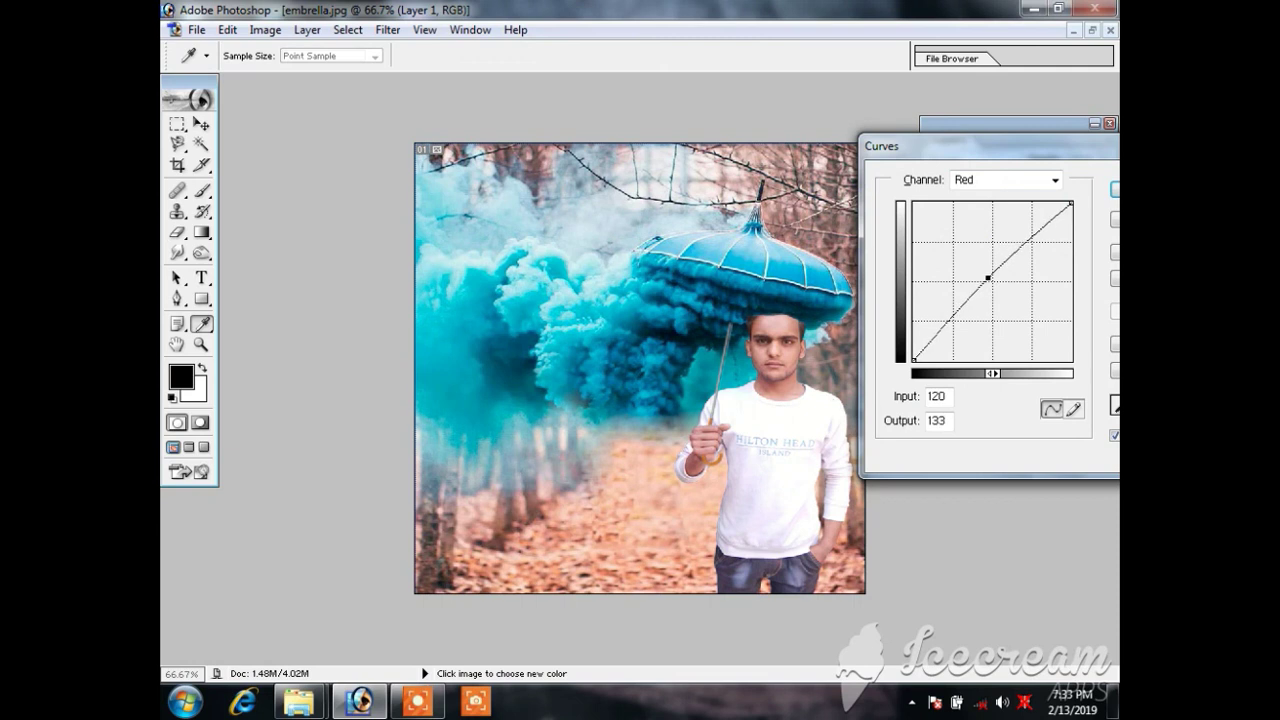
Step: Raise the Green and Blue curves and apply the Curves adjustment
left_click(990, 180)
left_click(972, 231)
left_click_drag(993, 283, 986, 274)
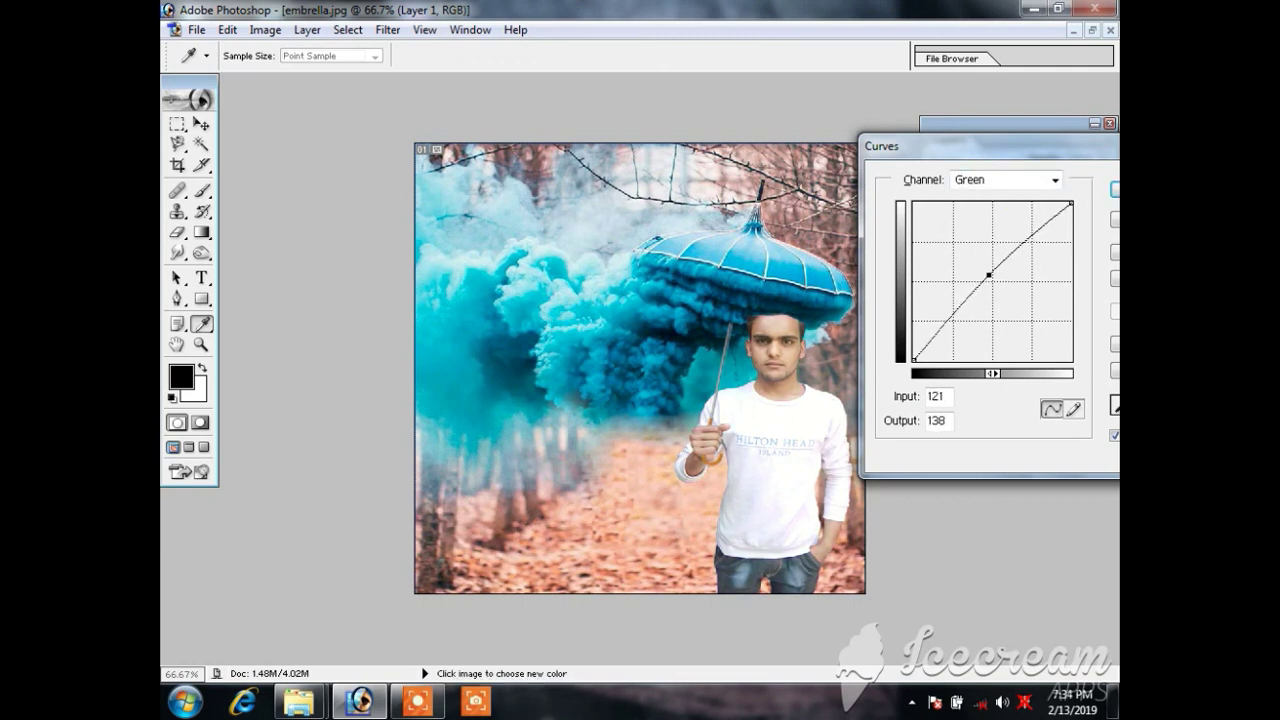
left_click(987, 184)
left_click(965, 243)
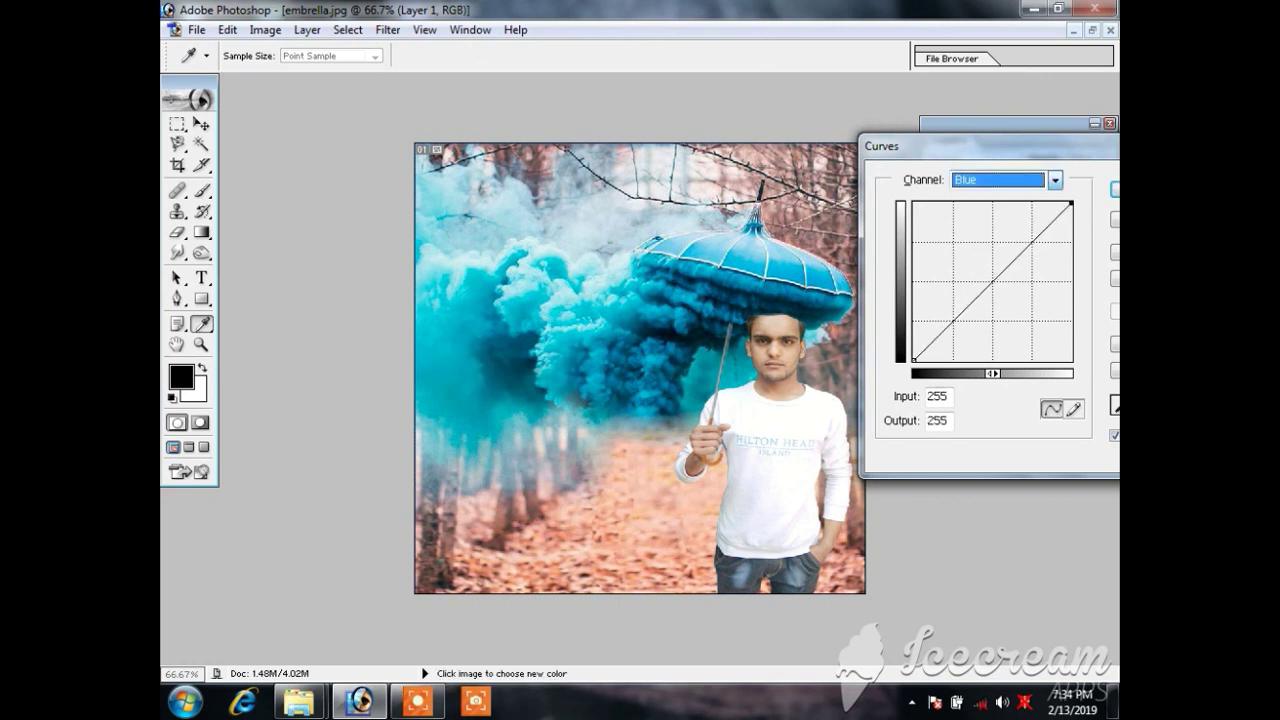
left_click_drag(988, 285, 988, 277)
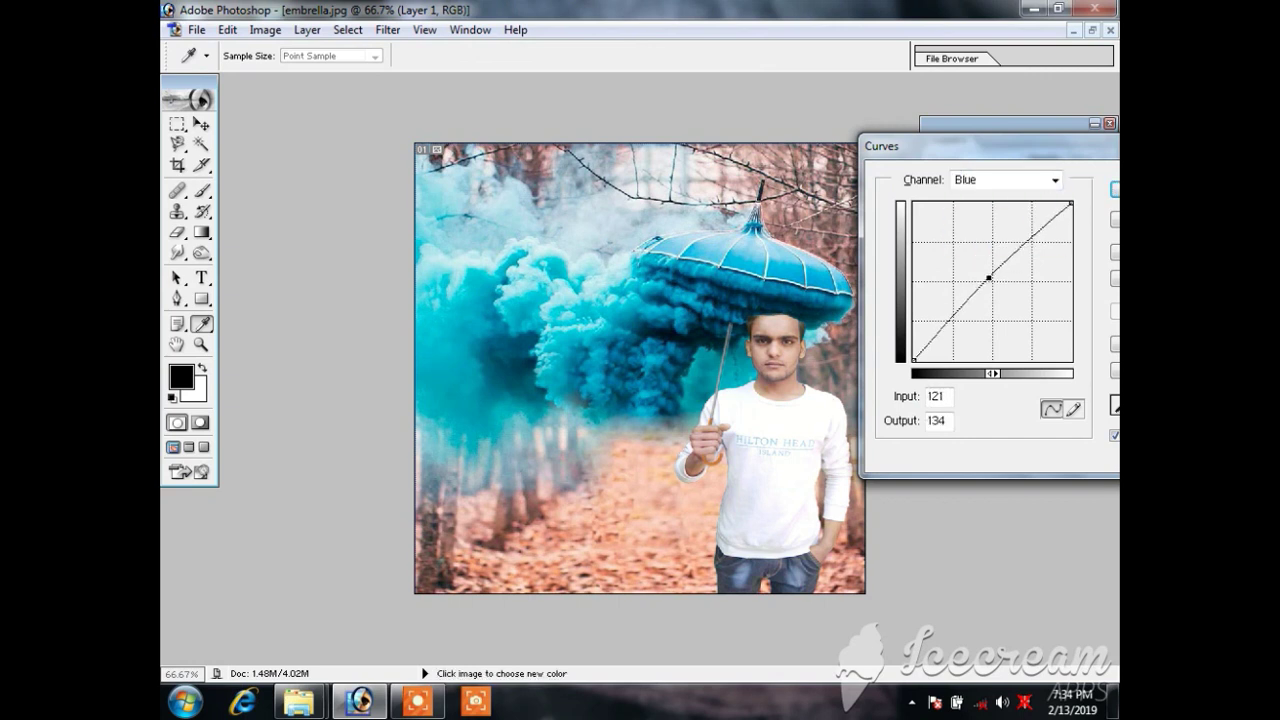
left_click(1110, 190)
Step: Zoom in on the man's shirt and switch to the lightening tool
key("e")
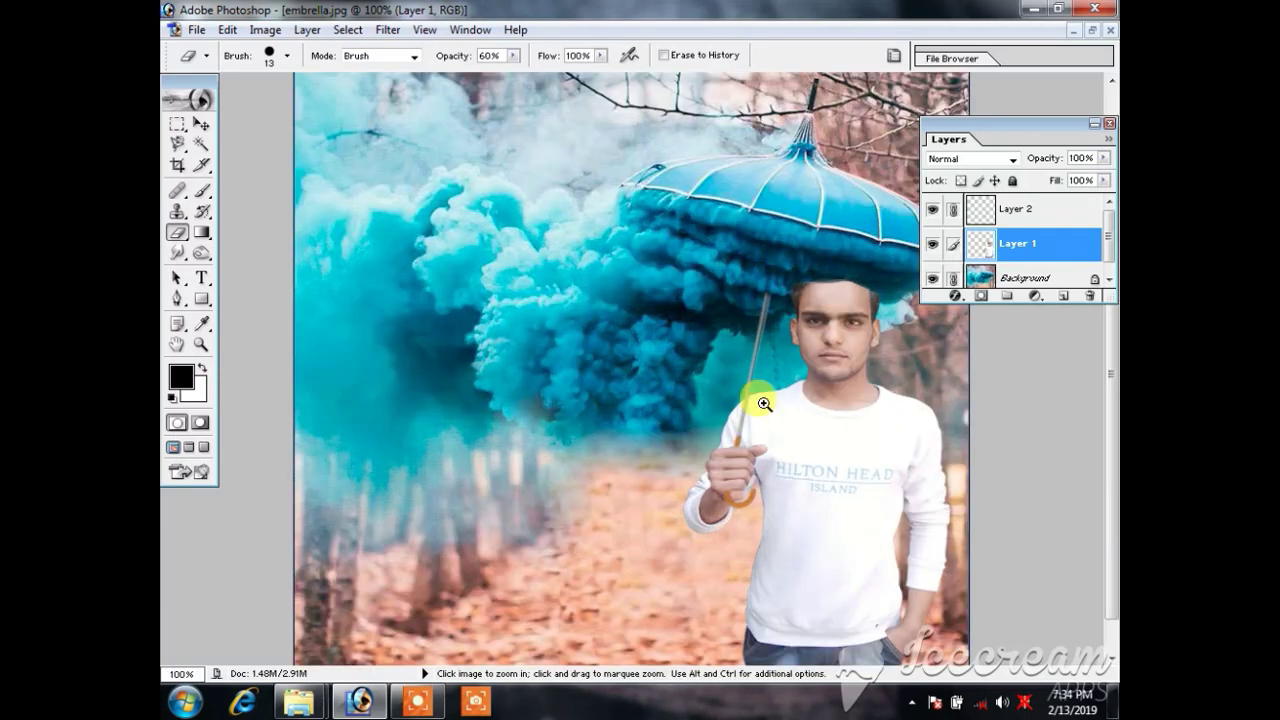
left_click(779, 369)
left_click(825, 456)
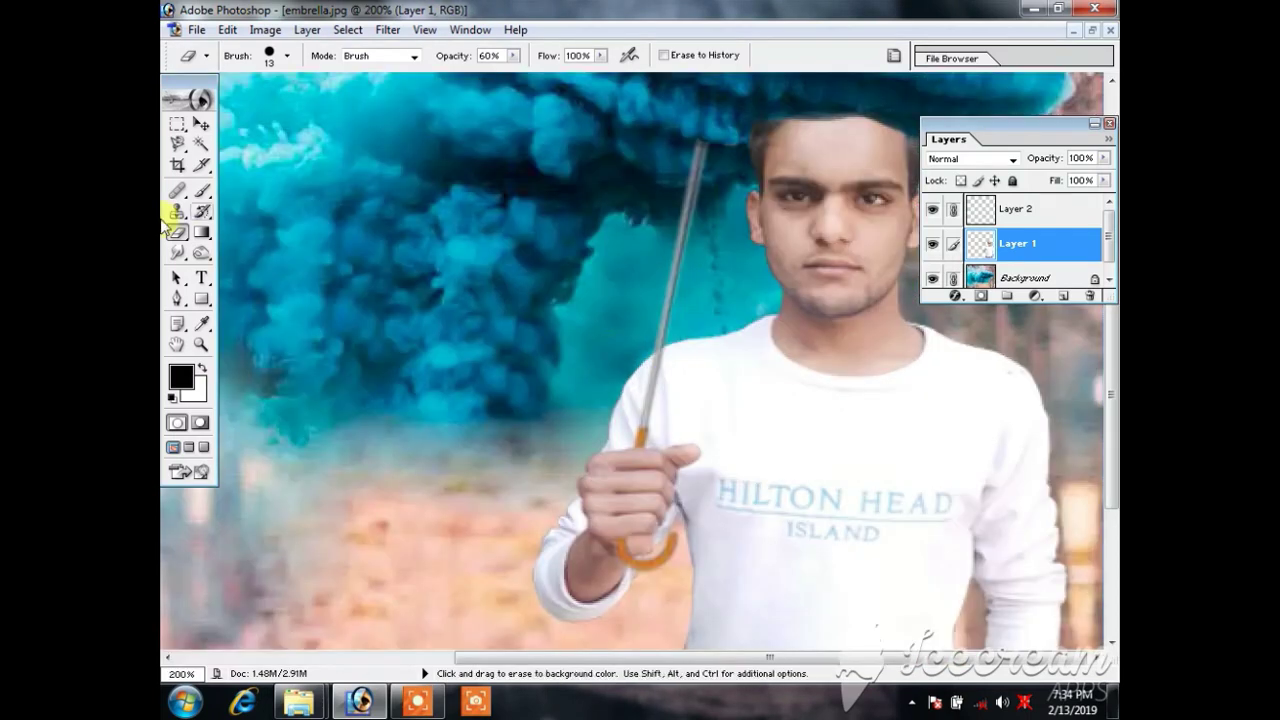
left_click(202, 253)
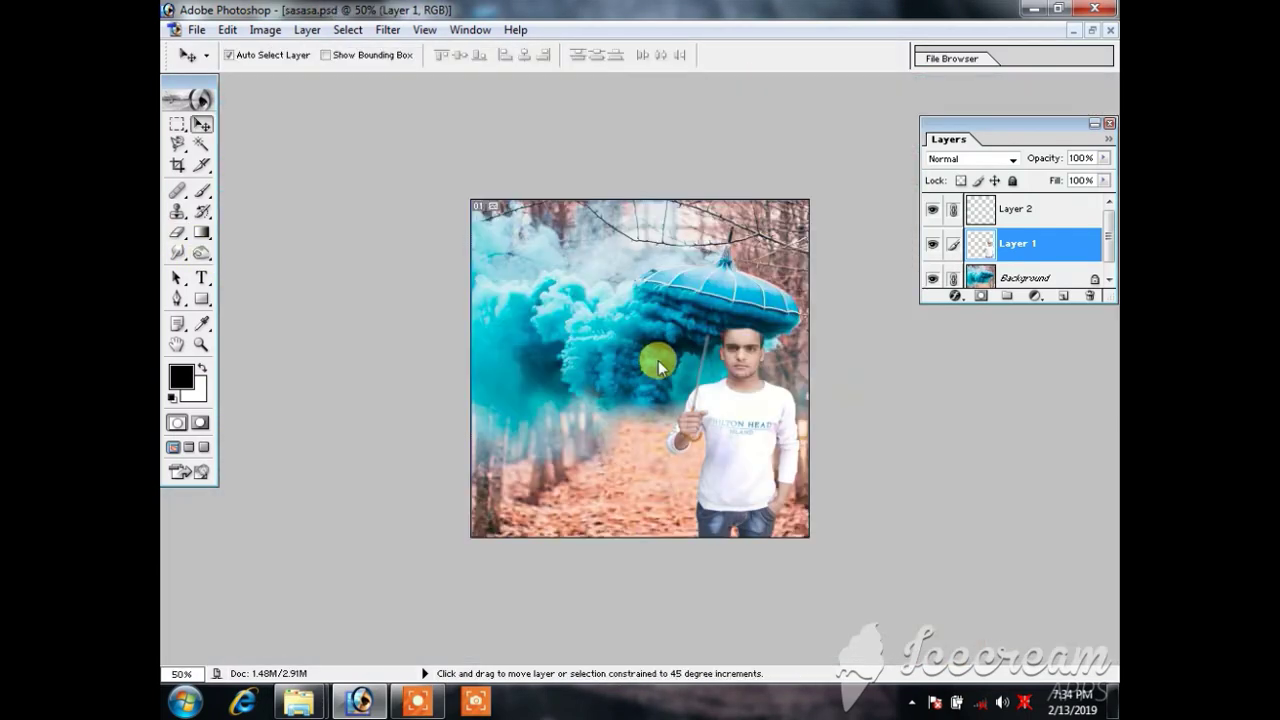
Step: Save the composite as a JPEG copy named 'adsa'
key("ctrl+s")
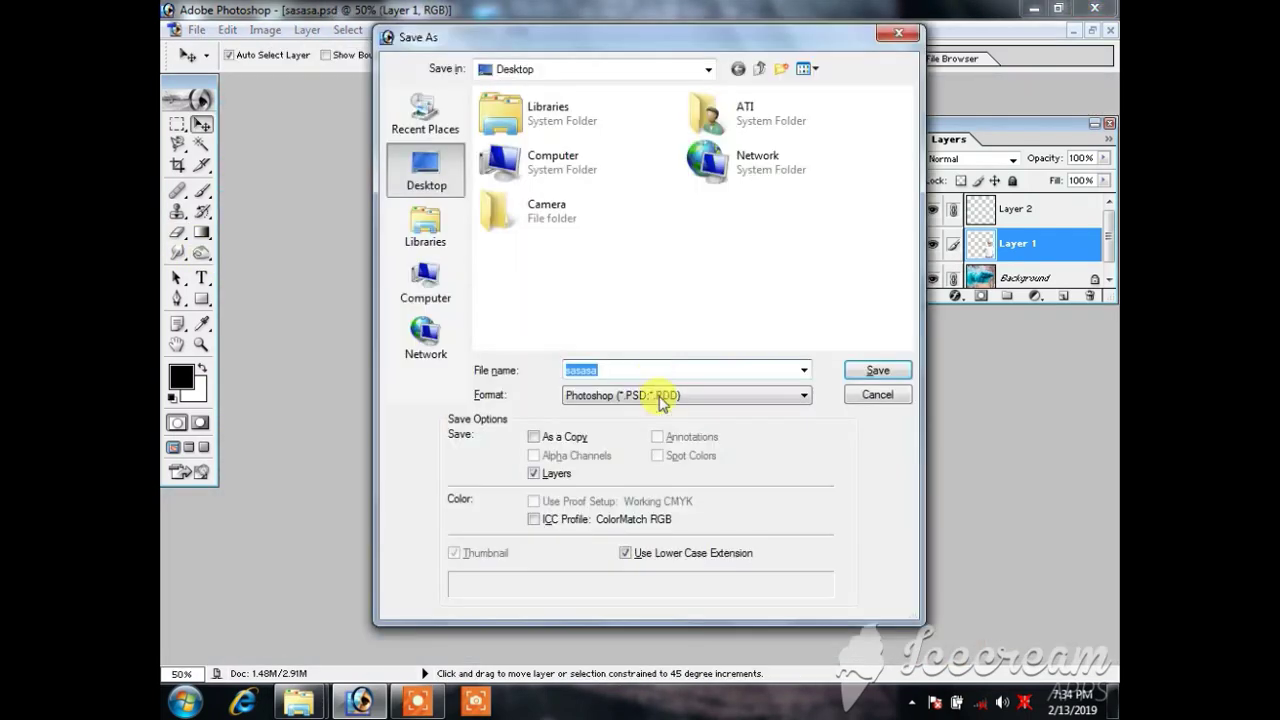
left_click(657, 395)
left_click(629, 485)
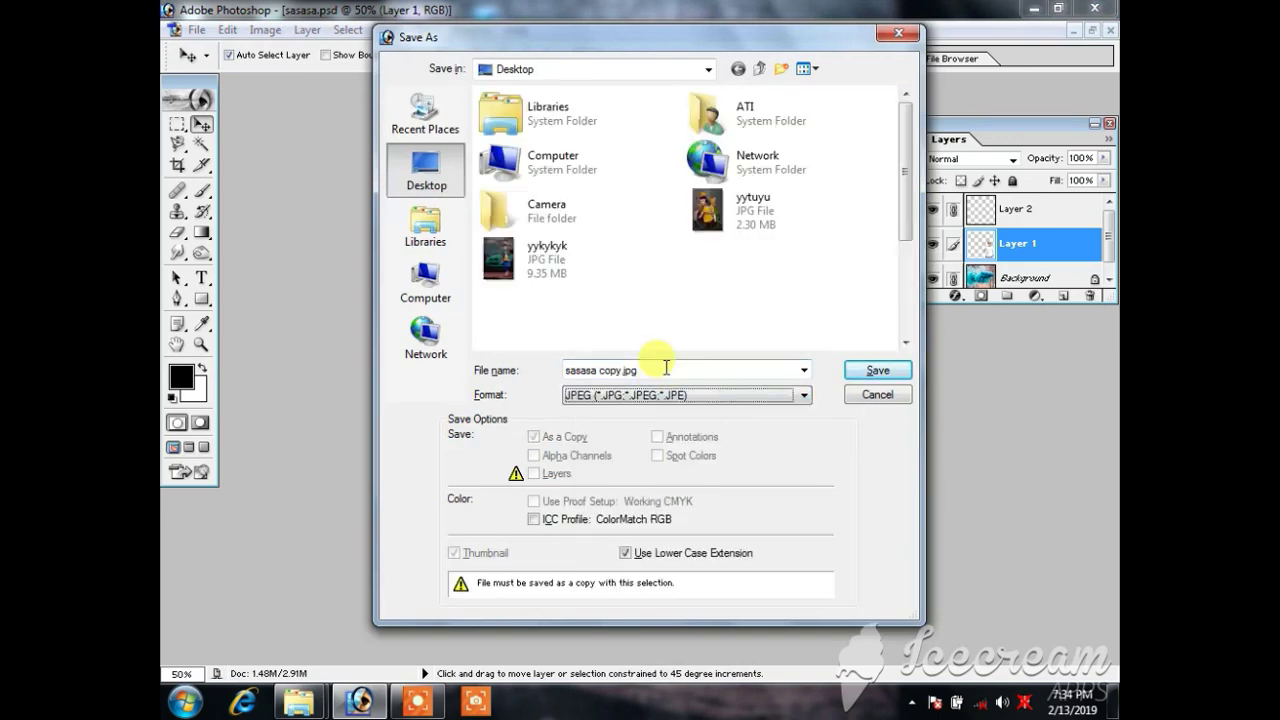
type("adsa")
left_click(852, 366)
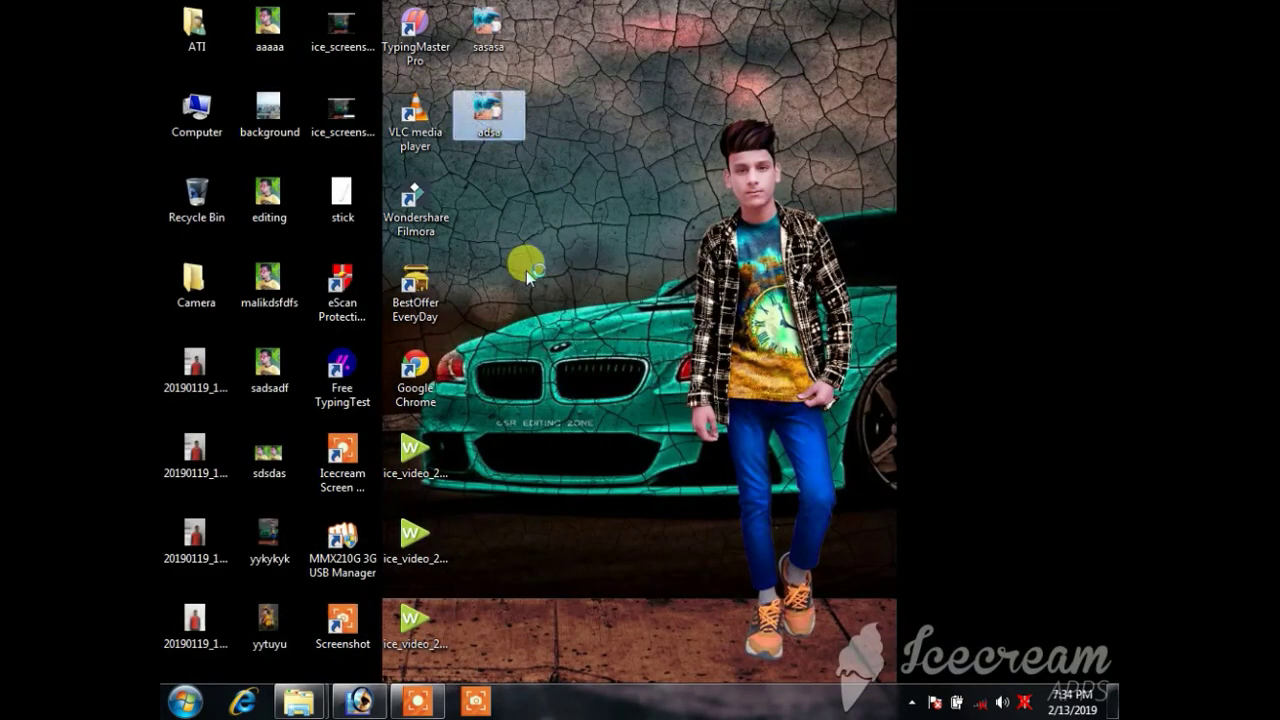
Step: Open the adsa JPEG from the desktop in Windows Photo Viewer
key("Return")
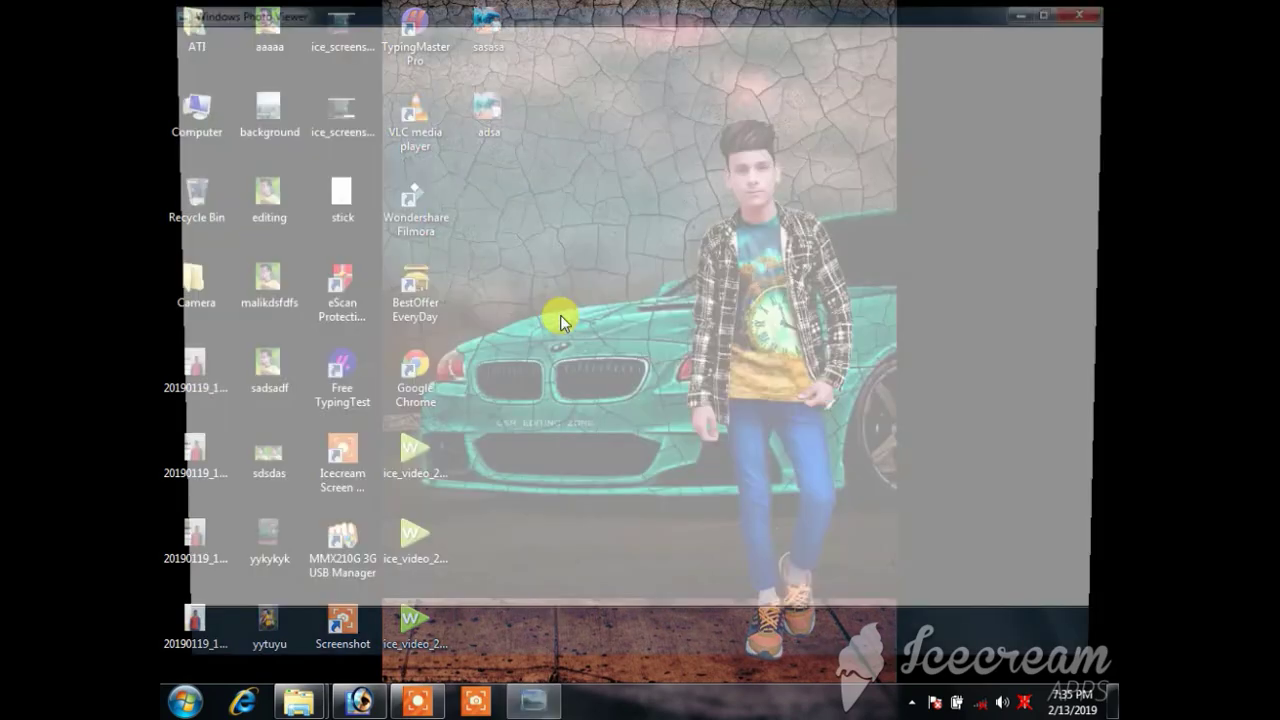